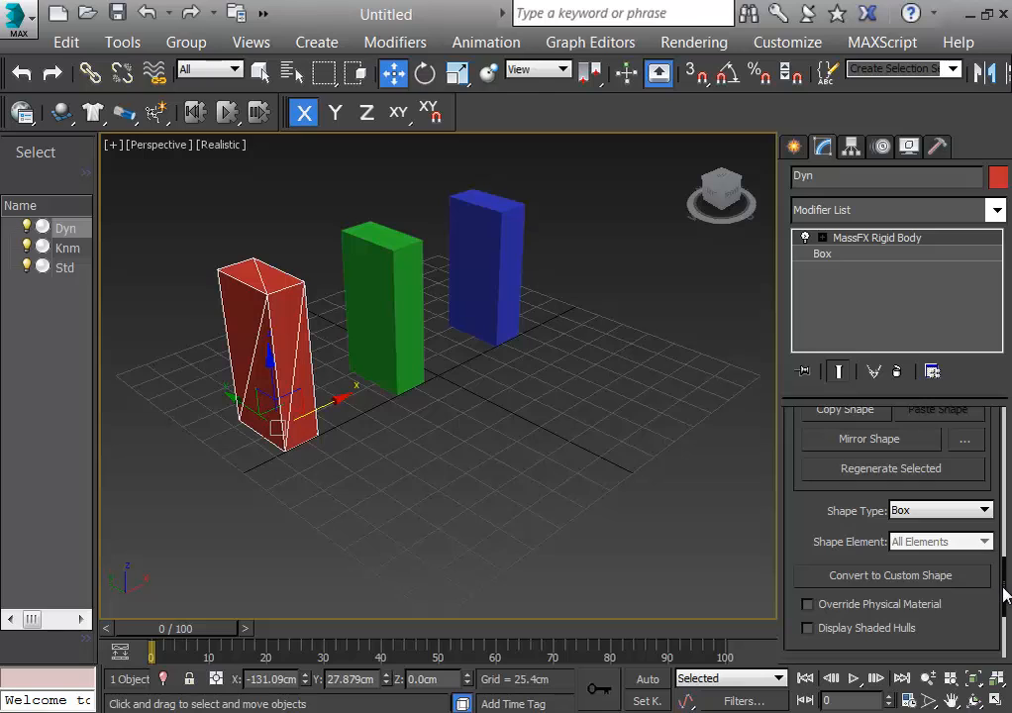
Step: Try moving the green Knm box away along the X axis, and undo the move
{"action": "scroll", "coordinate": [812, 485], "scroll_direction": "up", "scroll_amount": 5}
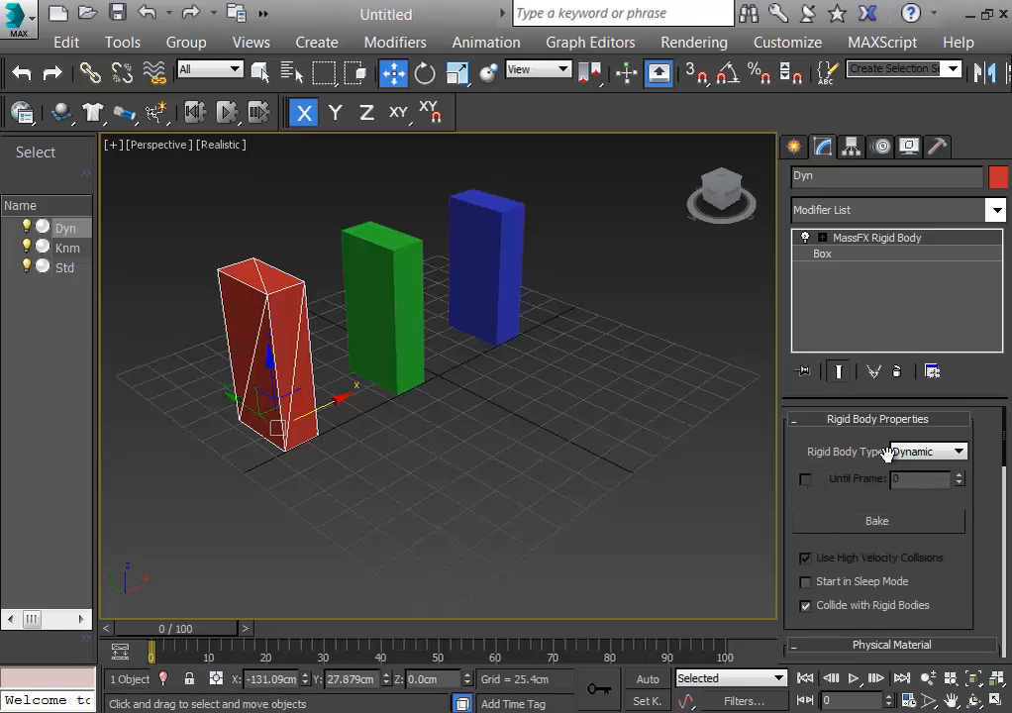
{"action": "left_click_drag", "start_coordinate": [421, 367], "coordinate": [763, 415]}
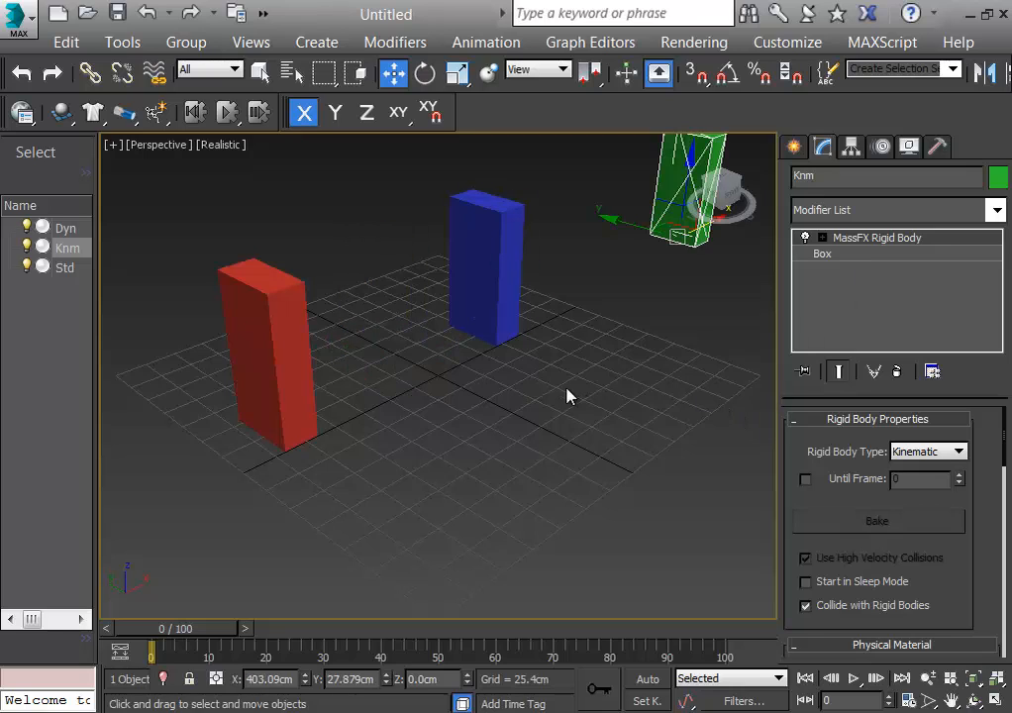
{"action": "key", "text": "ctrl+z"}
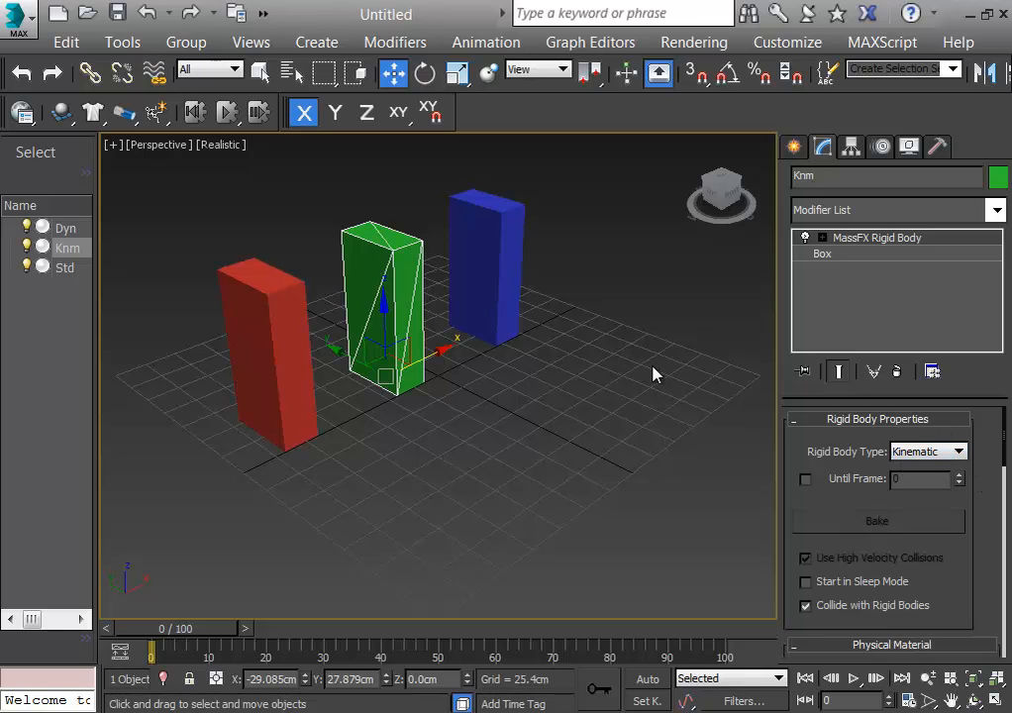
Step: Rename the blue static box as Stc
{"action": "left_click", "coordinate": [508, 327]}
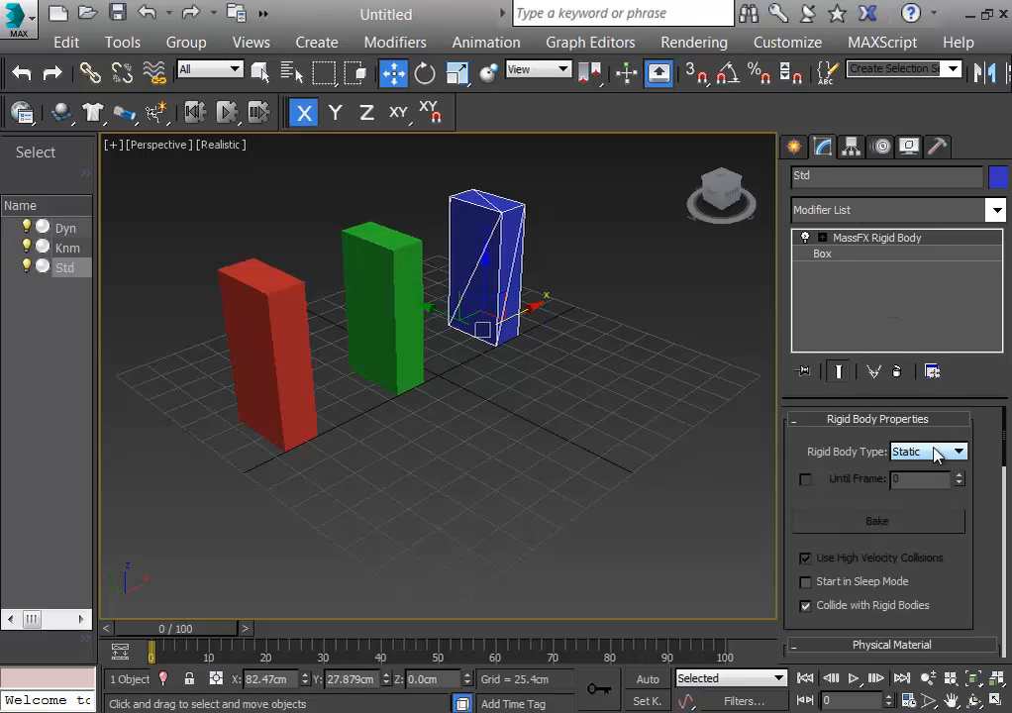
{"action": "left_click", "coordinate": [475, 386]}
{"action": "left_click", "coordinate": [490, 308]}
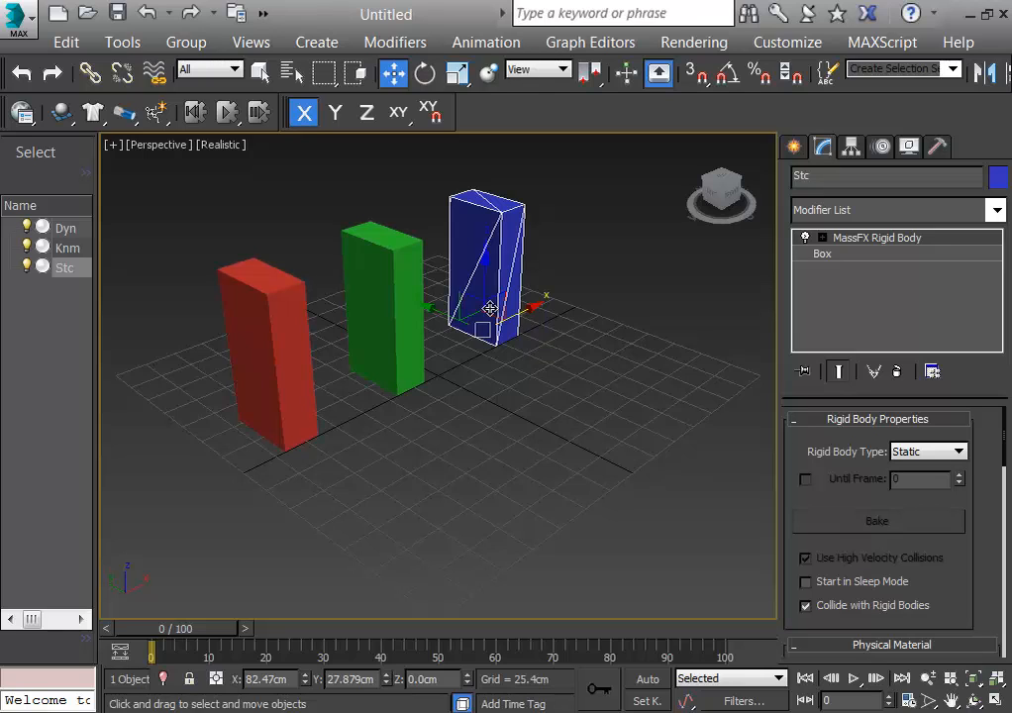
Step: Compare the physical shape types offered for the blue Stc, green Knm and red Dyn rigid bodies without changing them
{"action": "left_click_drag", "start_coordinate": [1003, 450], "coordinate": [1005, 594]}
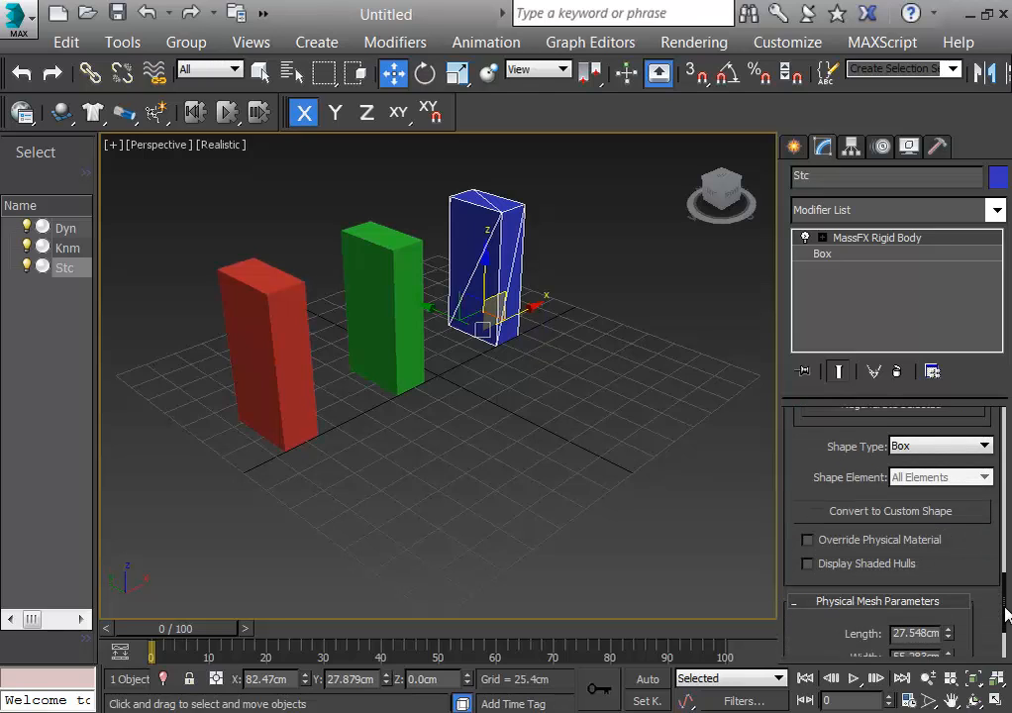
{"action": "left_click", "coordinate": [939, 441]}
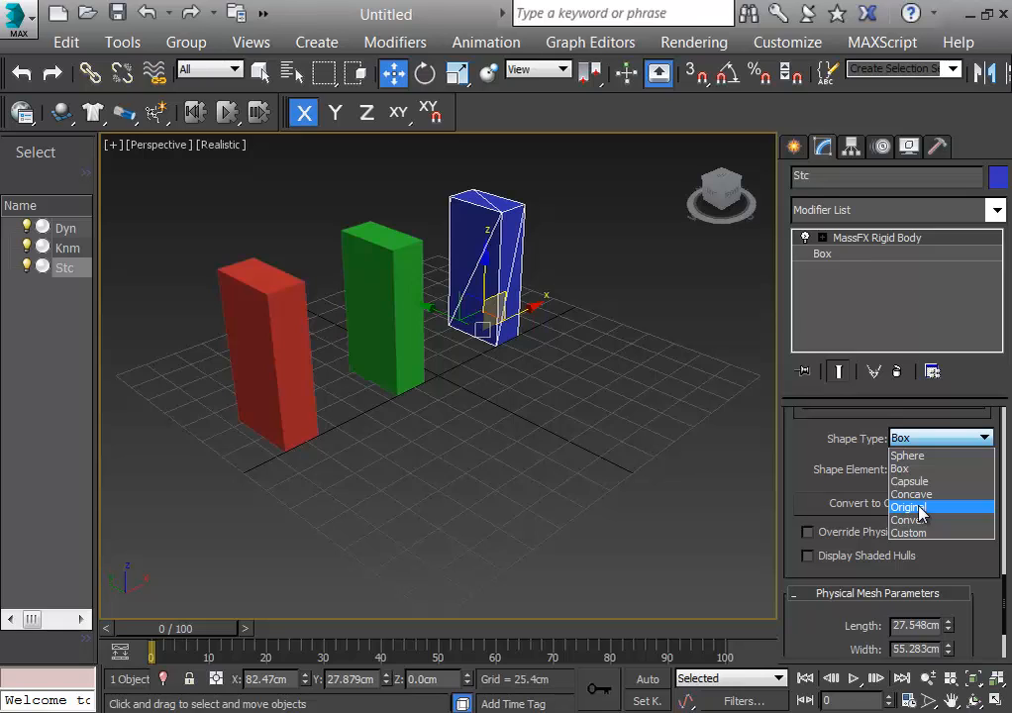
{"action": "left_click", "coordinate": [614, 472]}
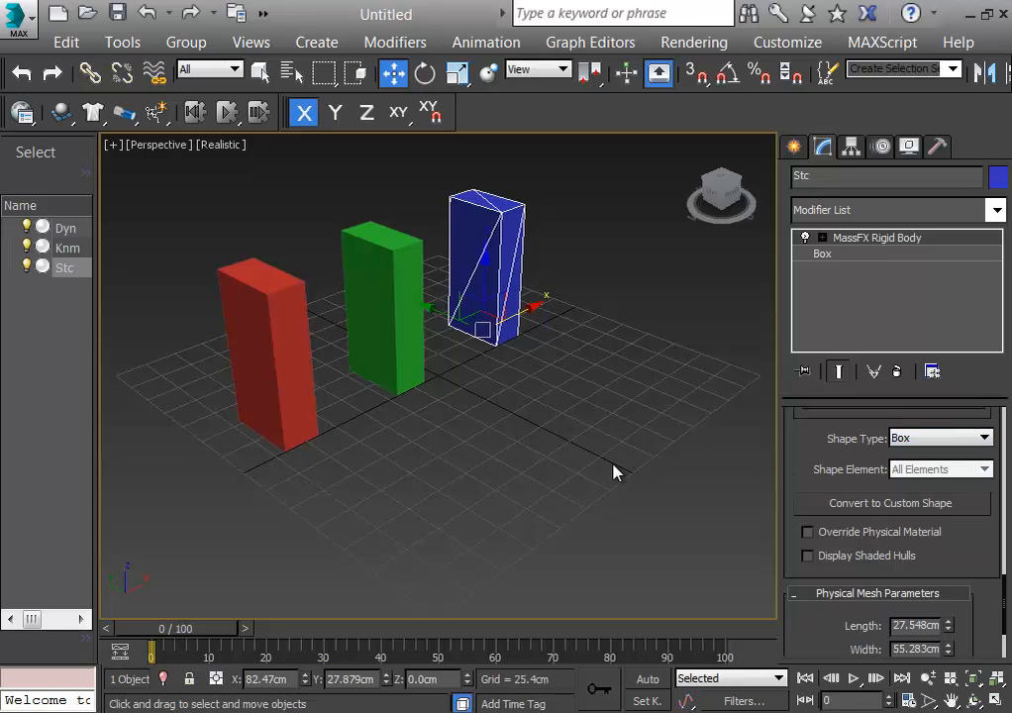
{"action": "left_click", "coordinate": [414, 368]}
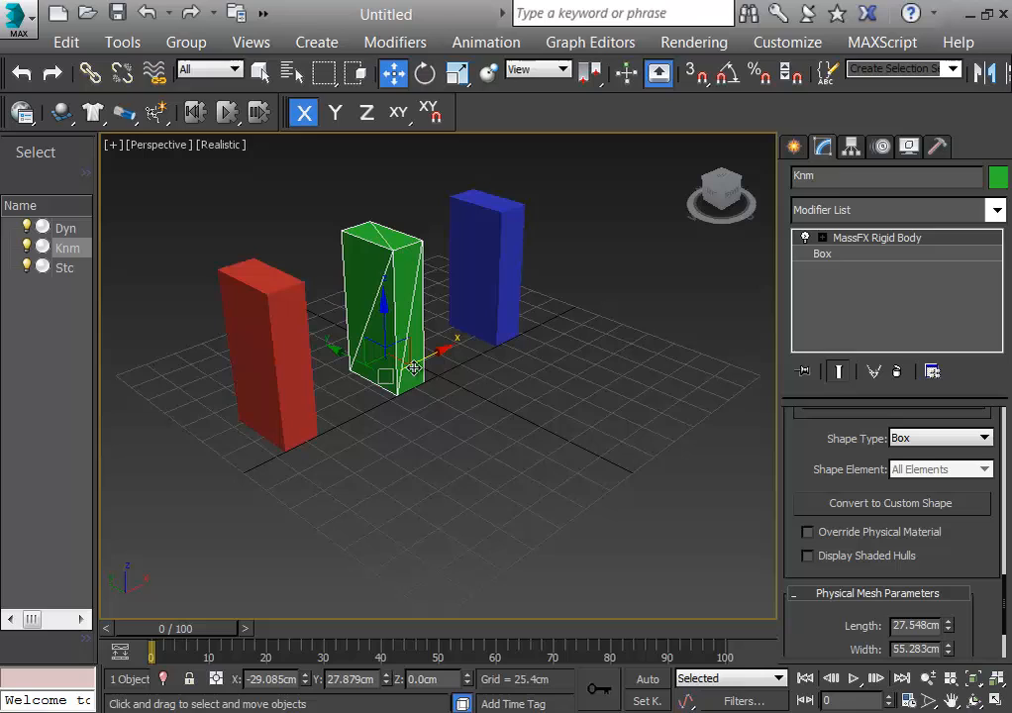
{"action": "left_click", "coordinate": [942, 438]}
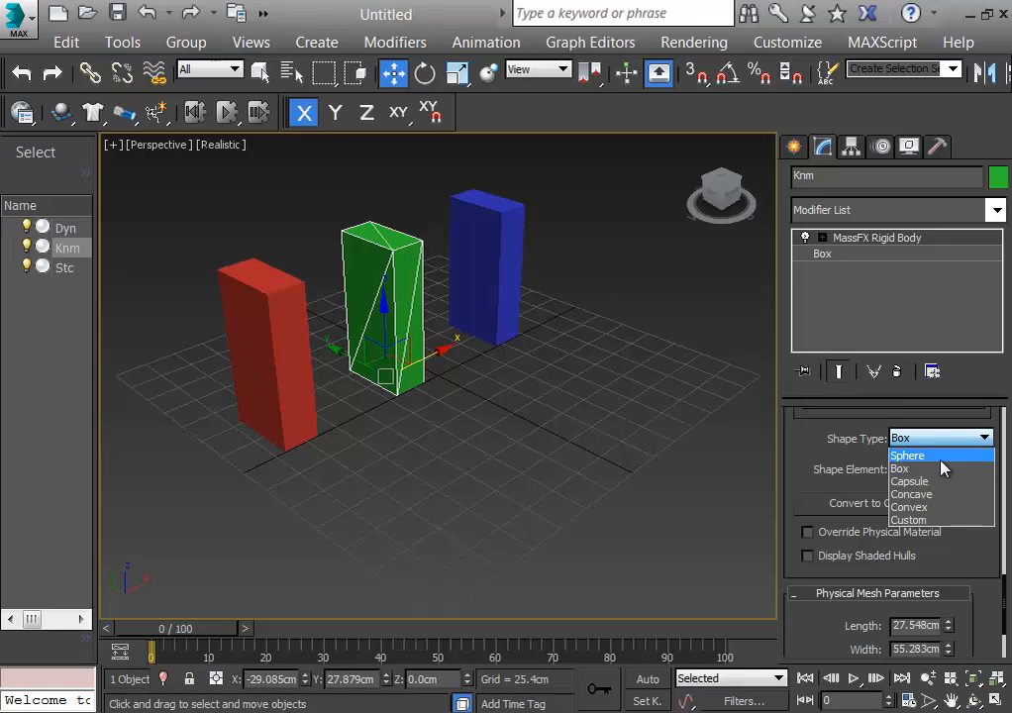
{"action": "left_click", "coordinate": [532, 408]}
{"action": "left_click", "coordinate": [280, 386]}
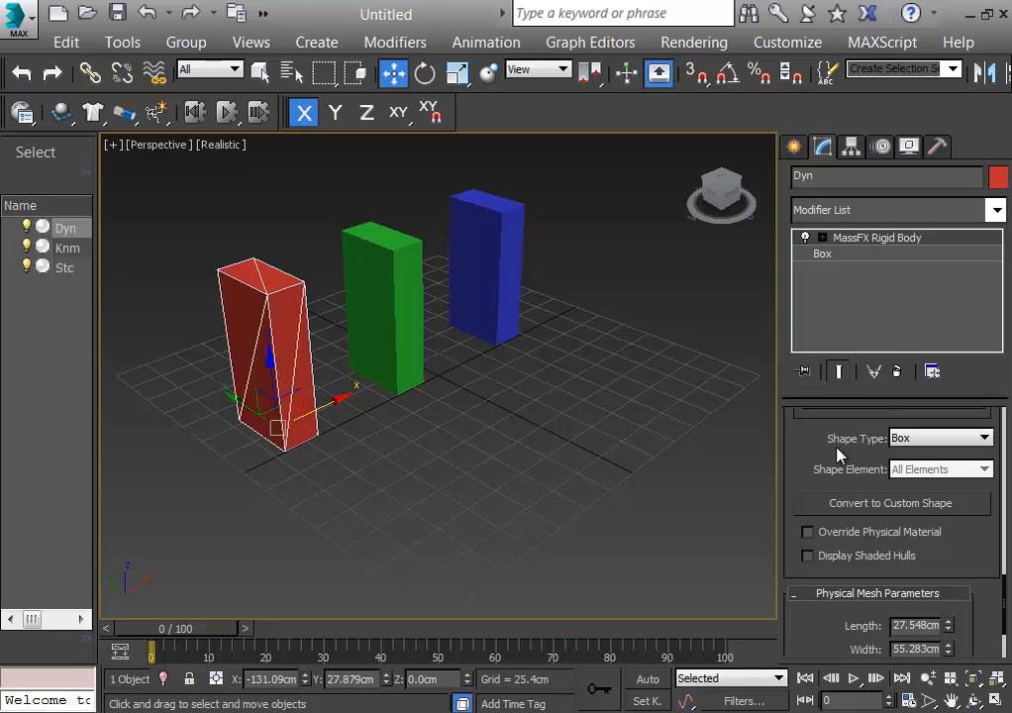
{"action": "left_click", "coordinate": [960, 439]}
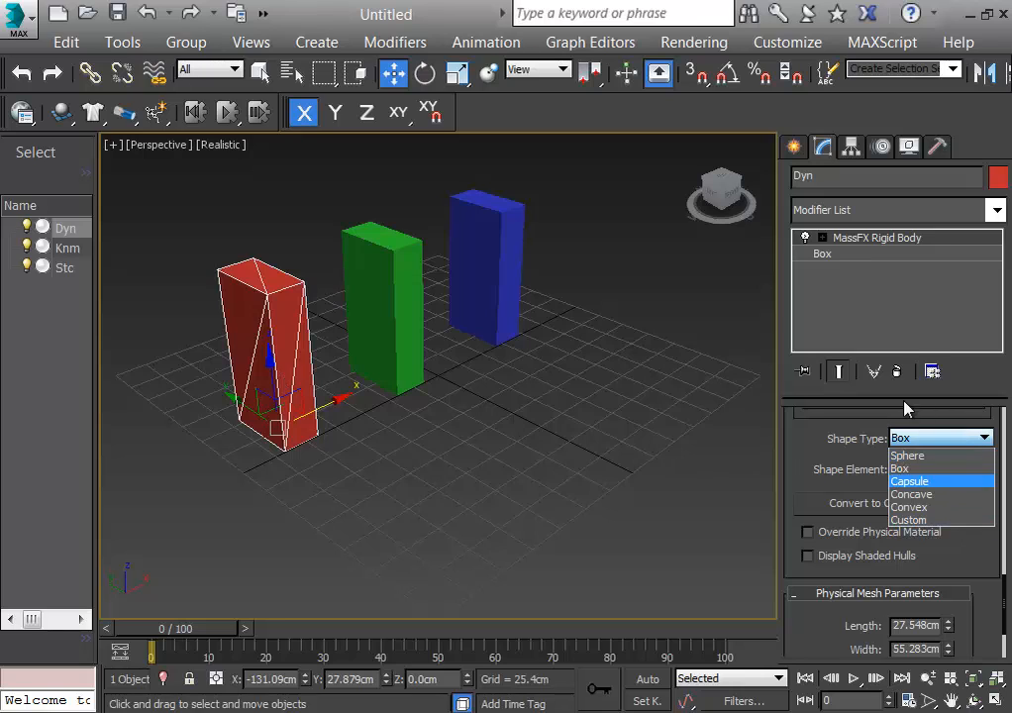
{"action": "left_click", "coordinate": [495, 500]}
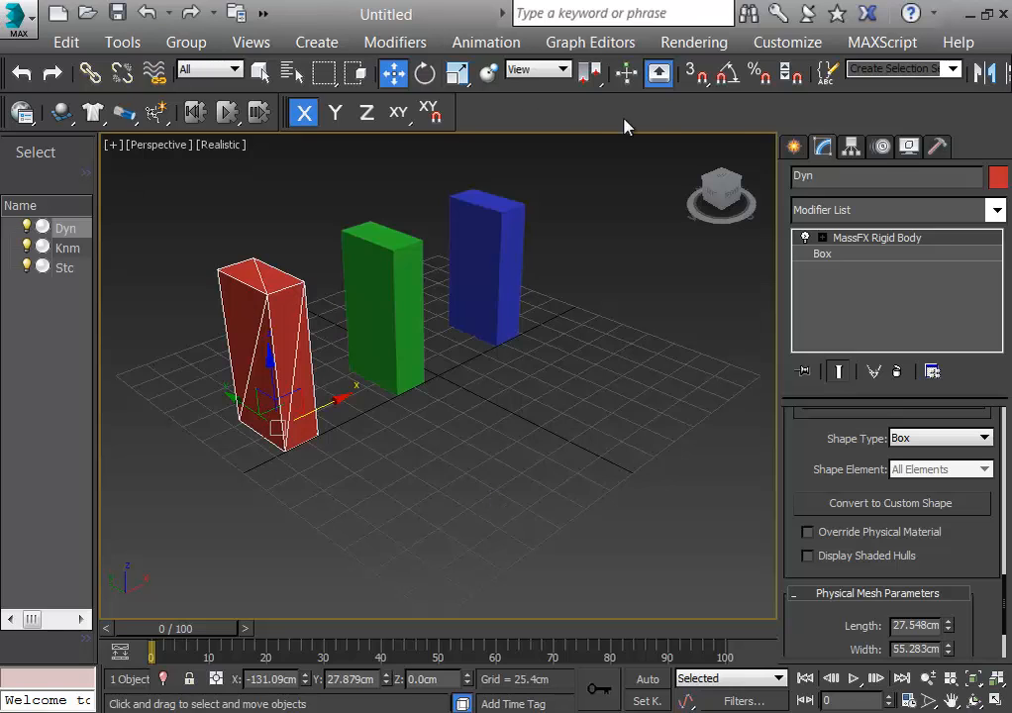
Step: Create a PBomb space warp on the grid in front of the three boxes
{"action": "left_click", "coordinate": [795, 147]}
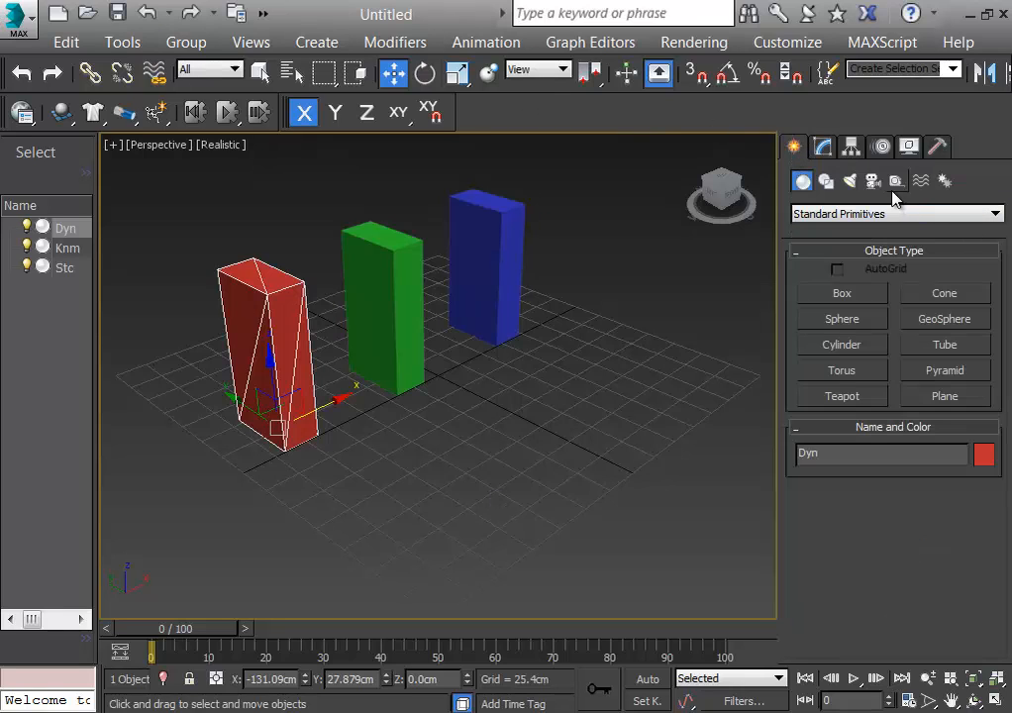
{"action": "left_click", "coordinate": [921, 182]}
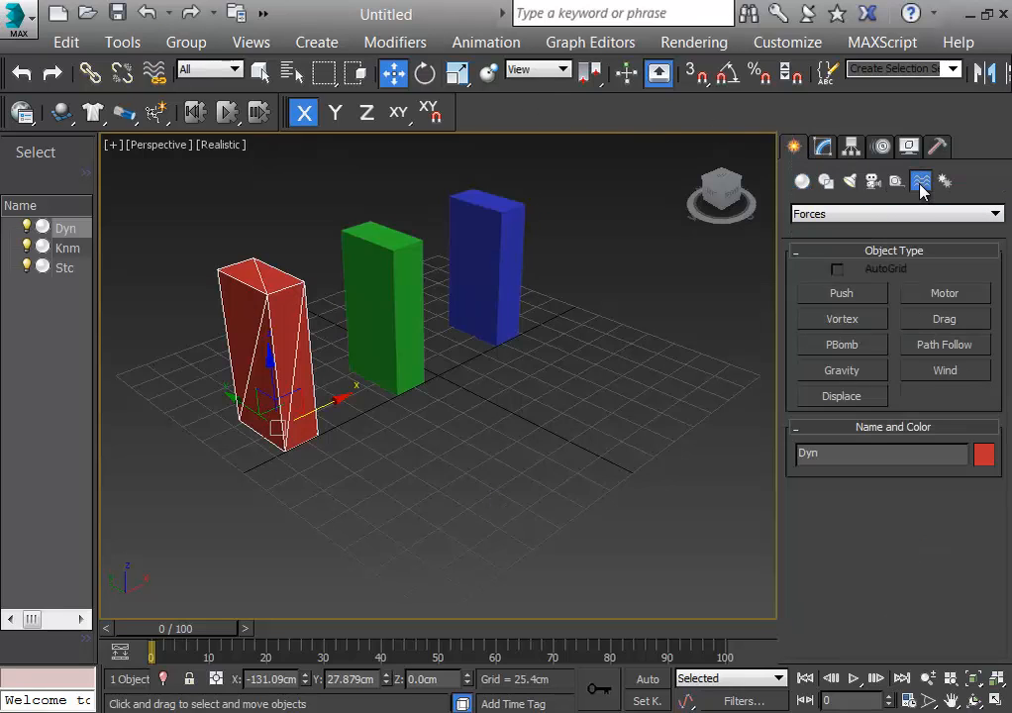
{"action": "left_click", "coordinate": [841, 345]}
{"action": "left_click_drag", "start_coordinate": [500, 442], "coordinate": [657, 500]}
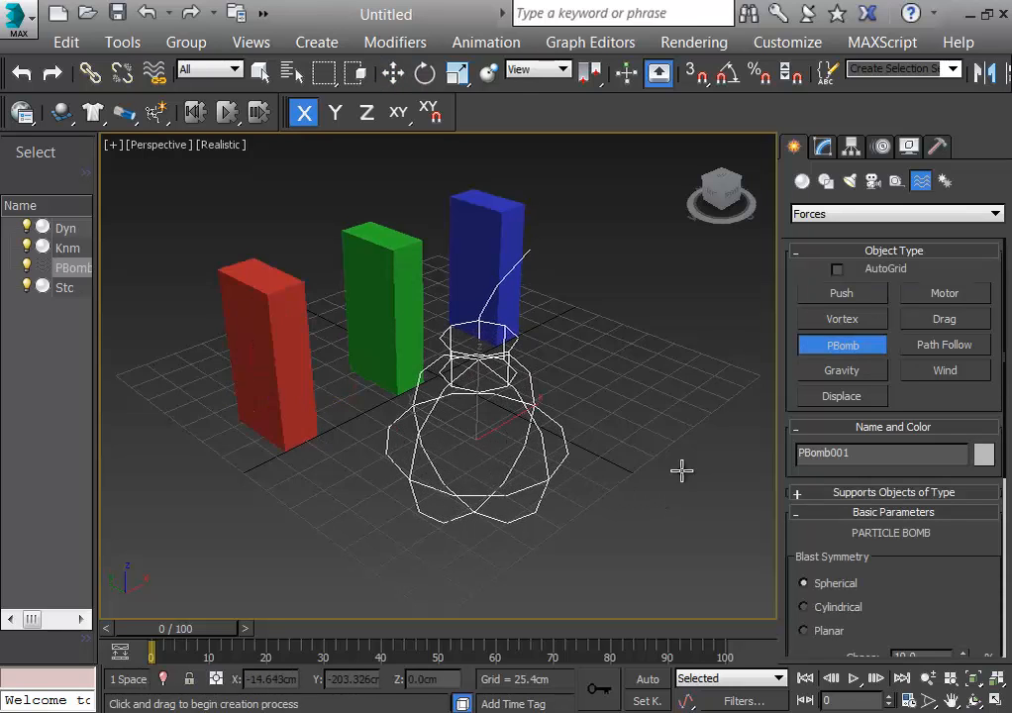
Step: Set the particle bomb's explosion strength to 12
{"action": "left_click", "coordinate": [823, 147]}
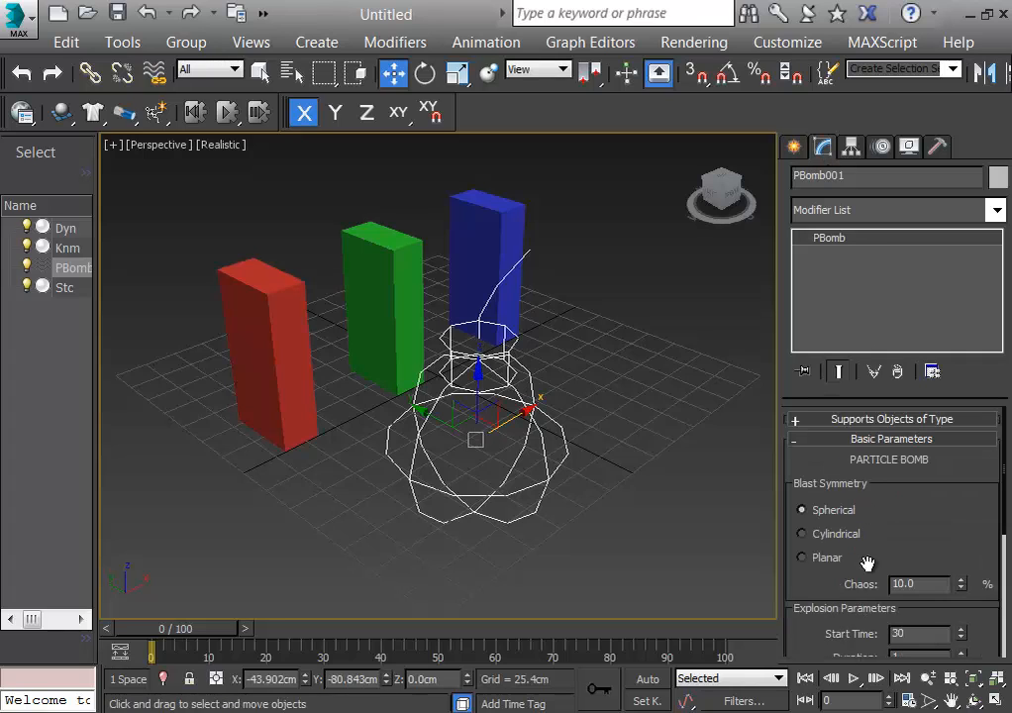
{"action": "left_click_drag", "start_coordinate": [1001, 506], "coordinate": [994, 582]}
{"action": "double_click", "coordinate": [915, 549]}
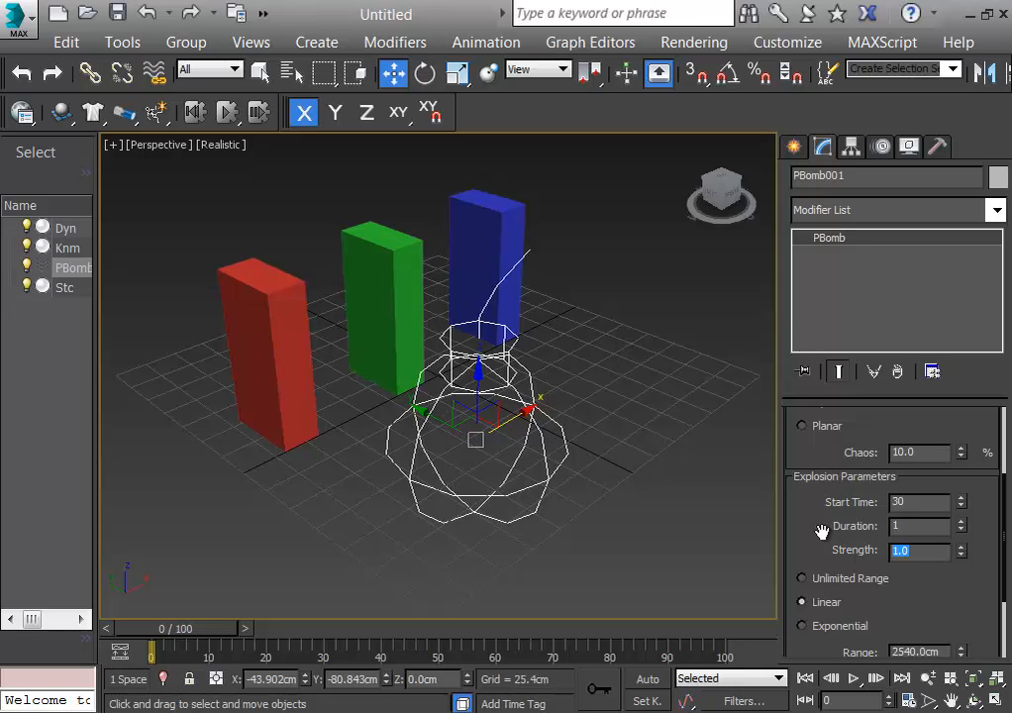
{"action": "left_click", "coordinate": [636, 465]}
Step: Move the particle bomb along the X axis to about X -2 cm and deselect it
{"action": "left_click", "coordinate": [529, 422]}
{"action": "left_click_drag", "start_coordinate": [514, 422], "coordinate": [551, 404]}
{"action": "left_click", "coordinate": [377, 538]}
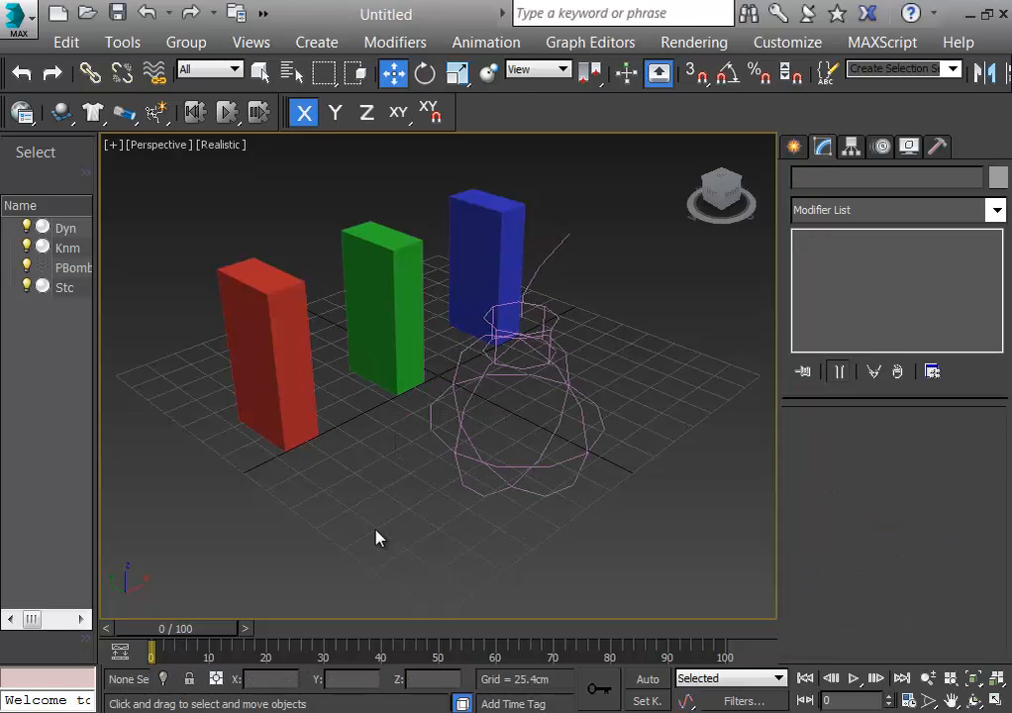
Step: Select the Dyn, Knm and Stc boxes together, leaving the particle bomb out of the selection
{"action": "left_click", "coordinate": [77, 267]}
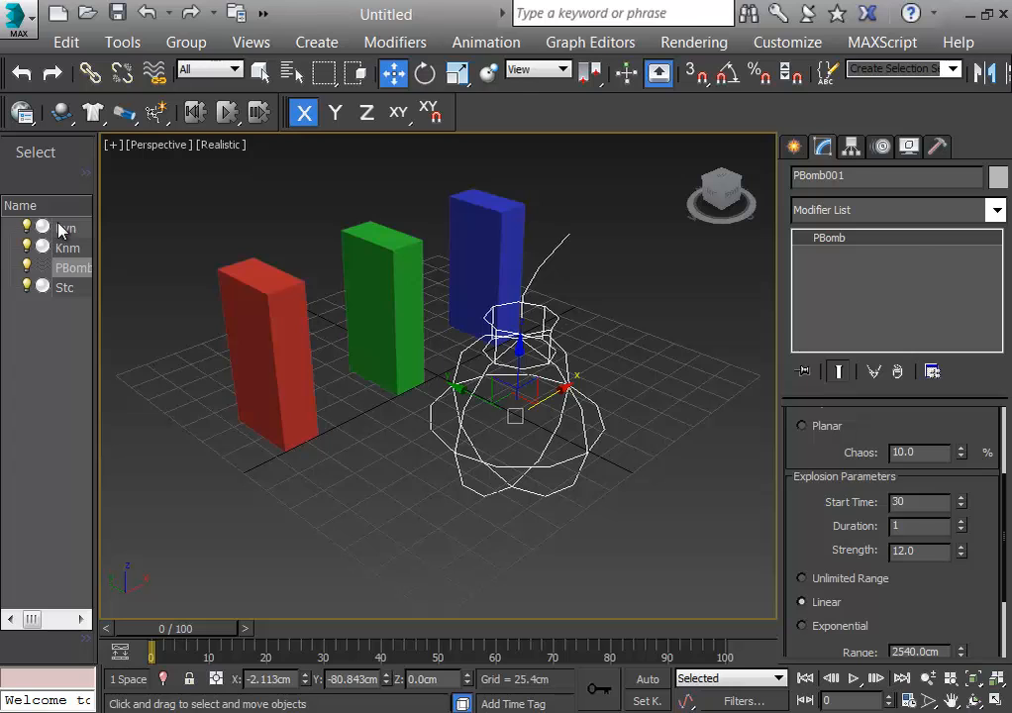
{"action": "left_click", "coordinate": [66, 228]}
{"action": "left_click", "coordinate": [69, 249]}
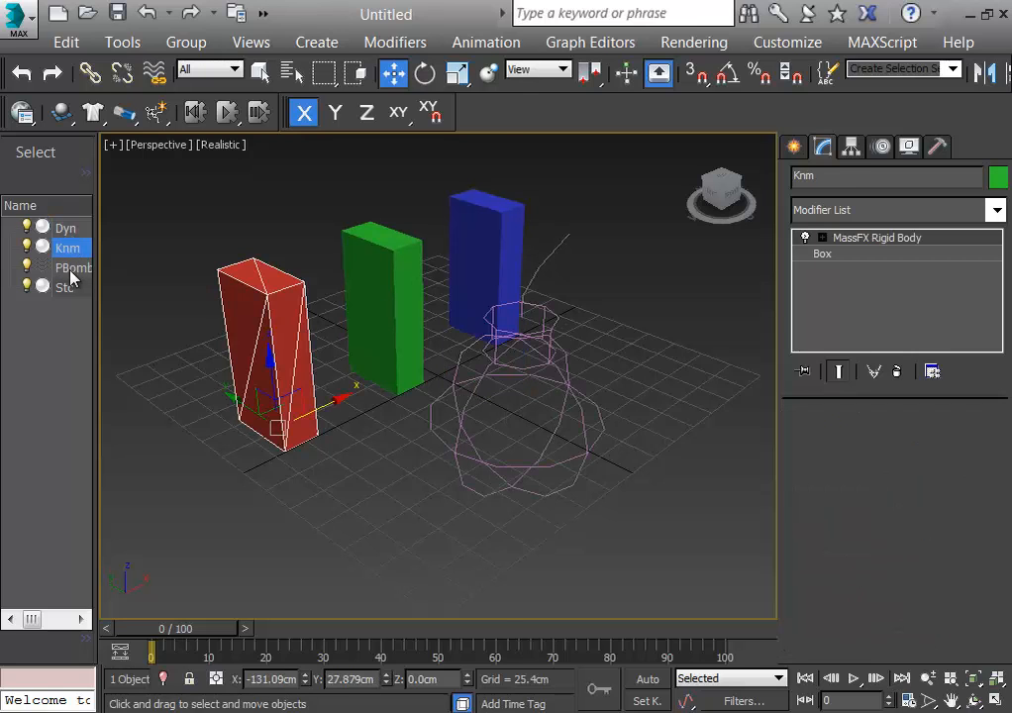
{"action": "key", "text": "super"}
{"action": "left_click", "coordinate": [591, 260]}
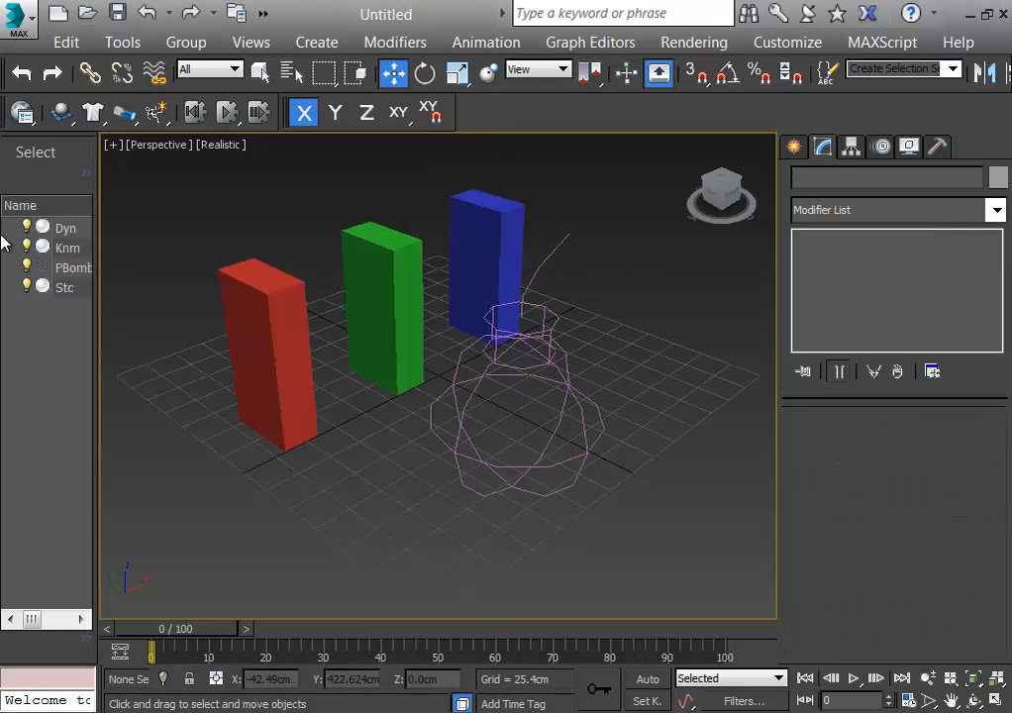
{"action": "left_click", "coordinate": [65, 228]}
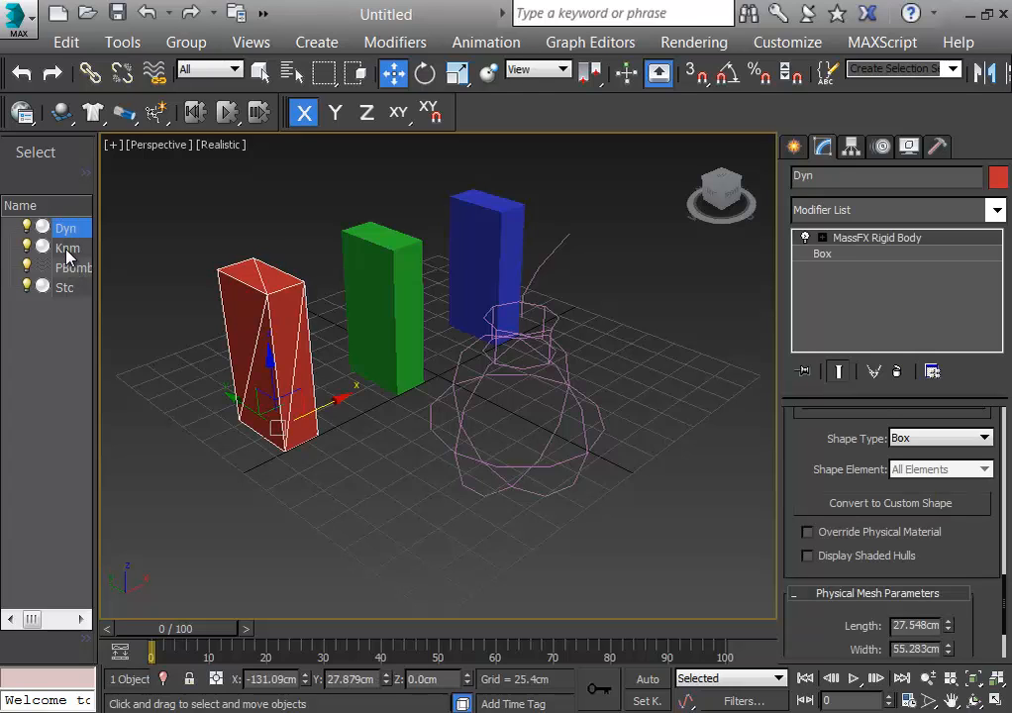
{"action": "left_click", "coordinate": [69, 248]}
{"action": "left_click", "coordinate": [68, 230]}
{"action": "left_click", "coordinate": [70, 249], "text": "ctrl"}
{"action": "left_click", "coordinate": [69, 287], "text": "ctrl"}
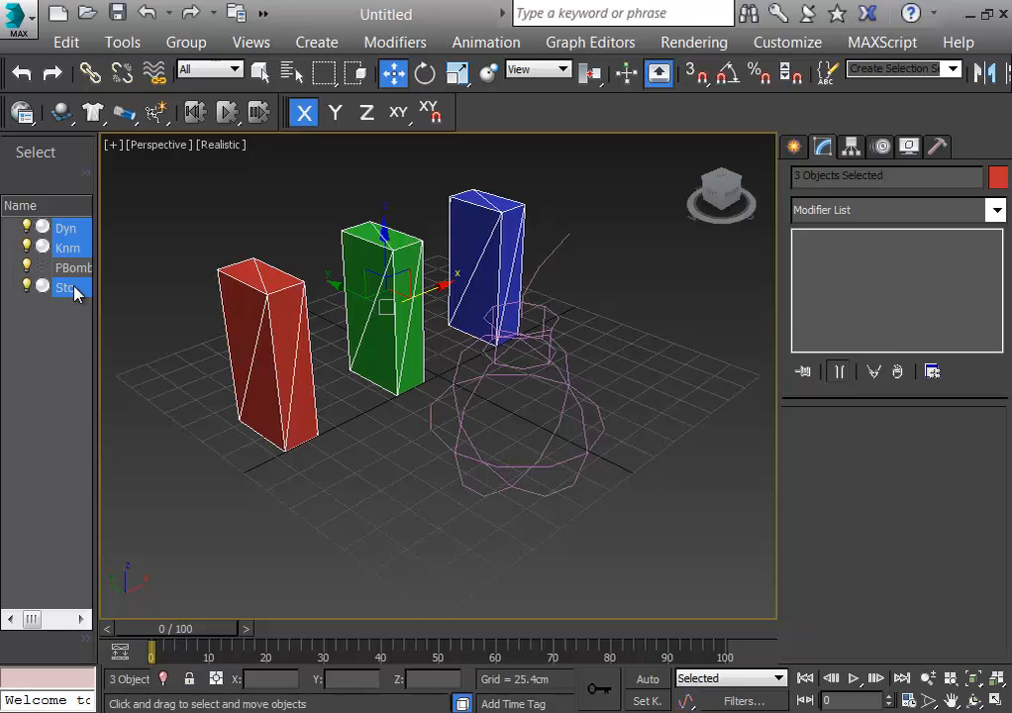
Step: Try to open the MassFX multi-object editor for the three selected boxes, and close the script and MassFX Tools windows
{"action": "left_click", "coordinate": [22, 111]}
{"action": "left_click_drag", "start_coordinate": [27, 114], "coordinate": [58, 207]}
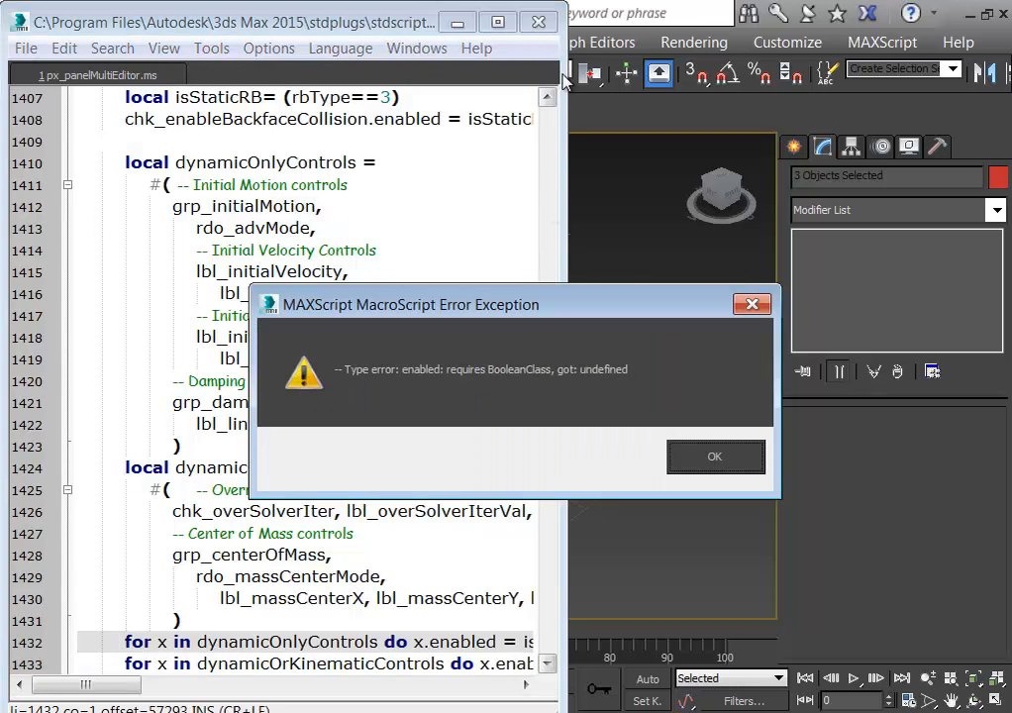
{"action": "left_click", "coordinate": [705, 466]}
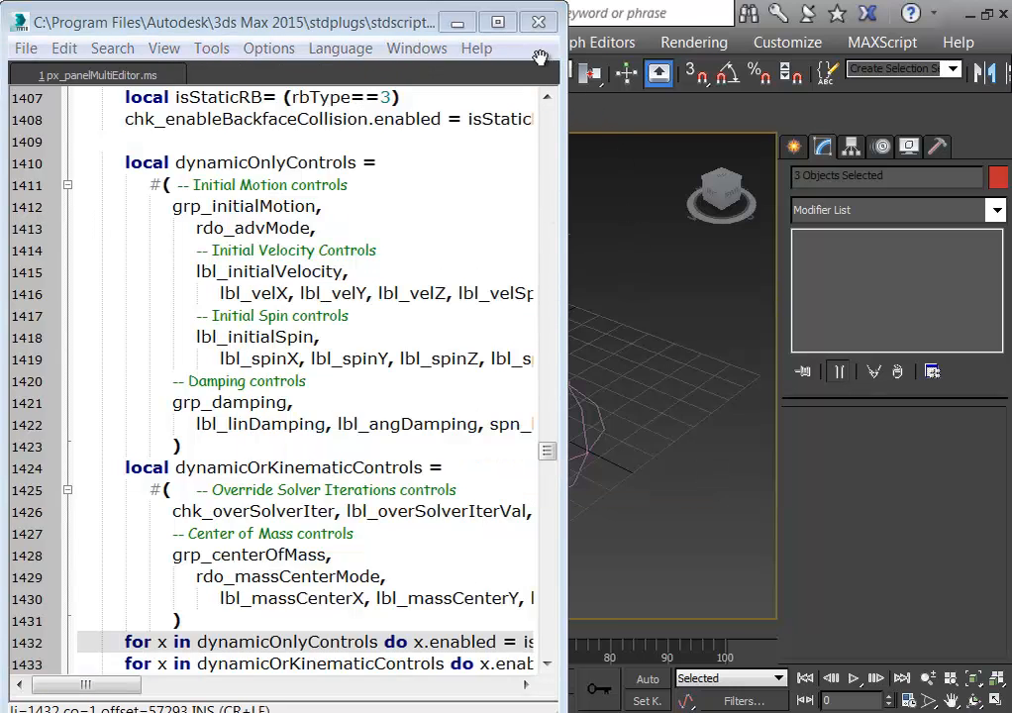
{"action": "left_click", "coordinate": [538, 22]}
{"action": "left_click_drag", "start_coordinate": [600, 356], "coordinate": [720, 487]}
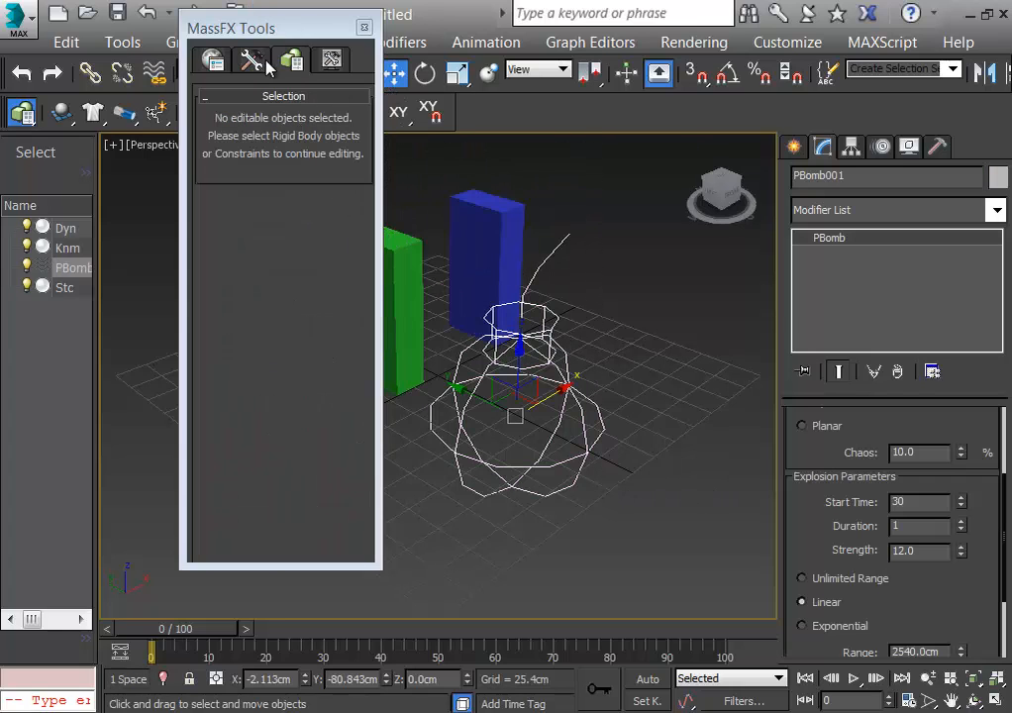
{"action": "left_click", "coordinate": [365, 28]}
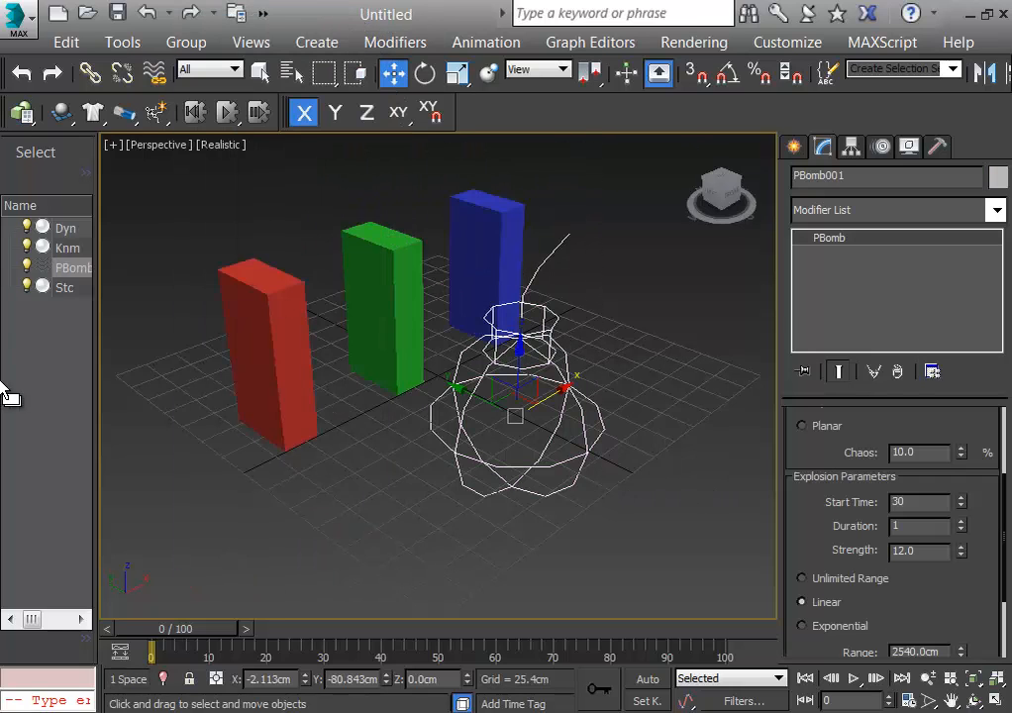
Step: Add the particle bomb to the scene forces applied to the red Dyn box's rigid body
{"action": "left_click", "coordinate": [65, 229]}
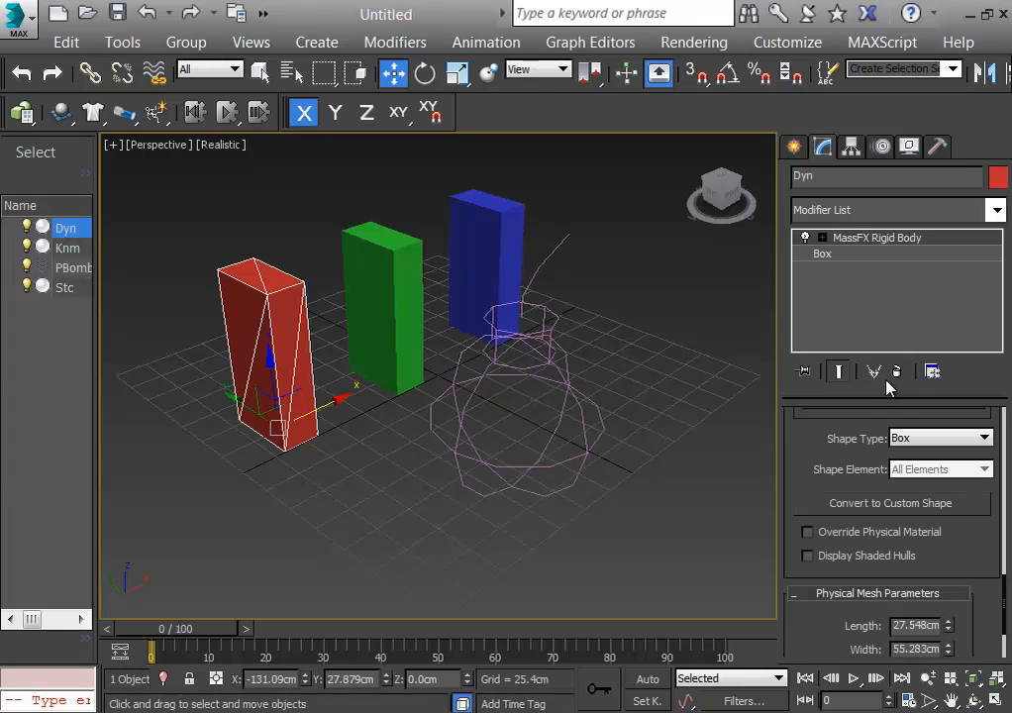
{"action": "left_click_drag", "start_coordinate": [1005, 568], "coordinate": [999, 639]}
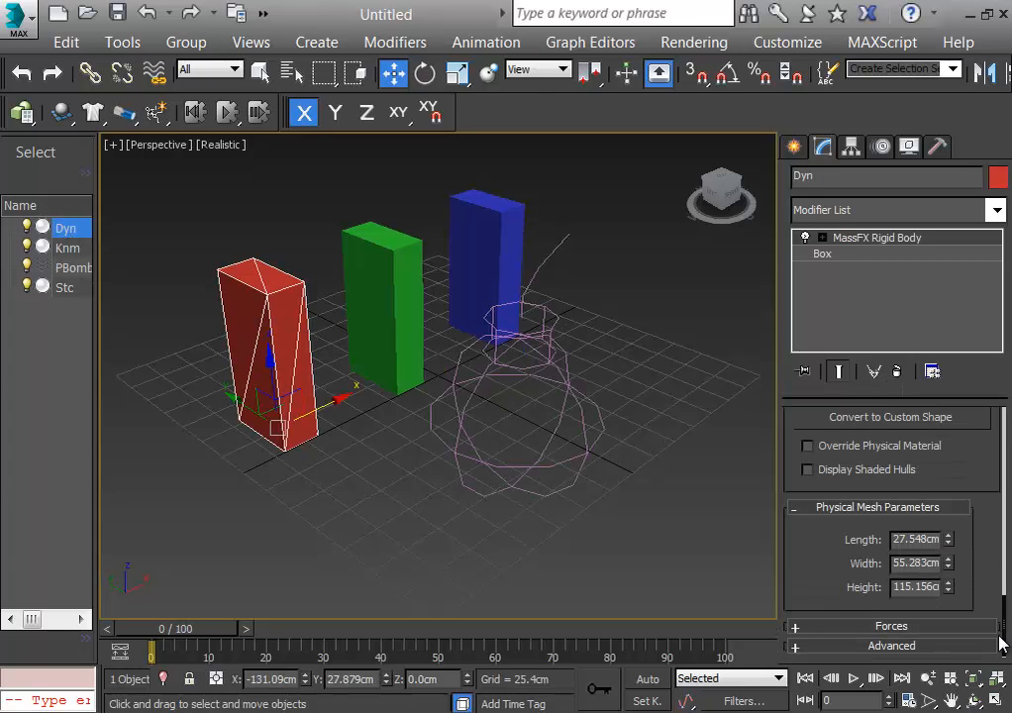
{"action": "left_click", "coordinate": [798, 626]}
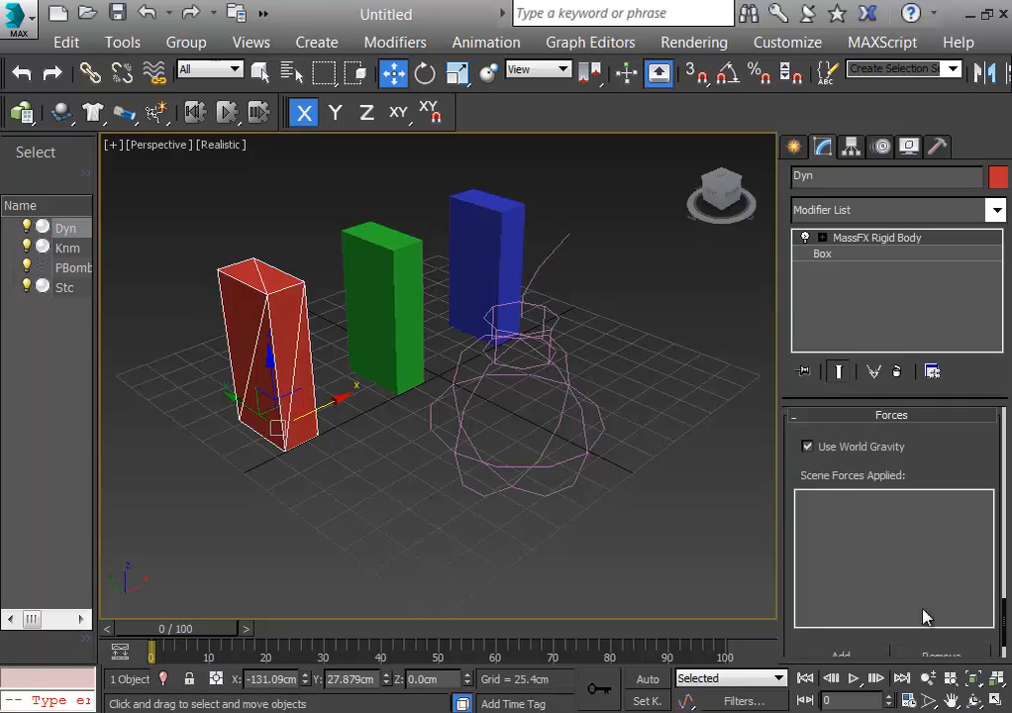
{"action": "left_click", "coordinate": [861, 654]}
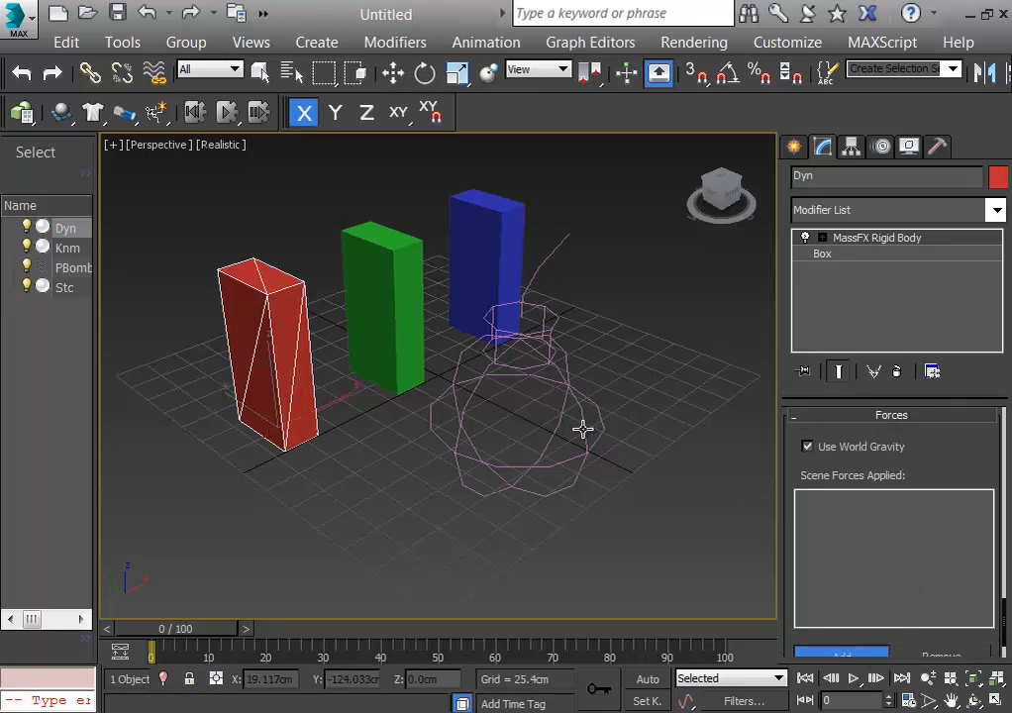
{"action": "left_click", "coordinate": [582, 429]}
{"action": "left_click", "coordinate": [666, 460]}
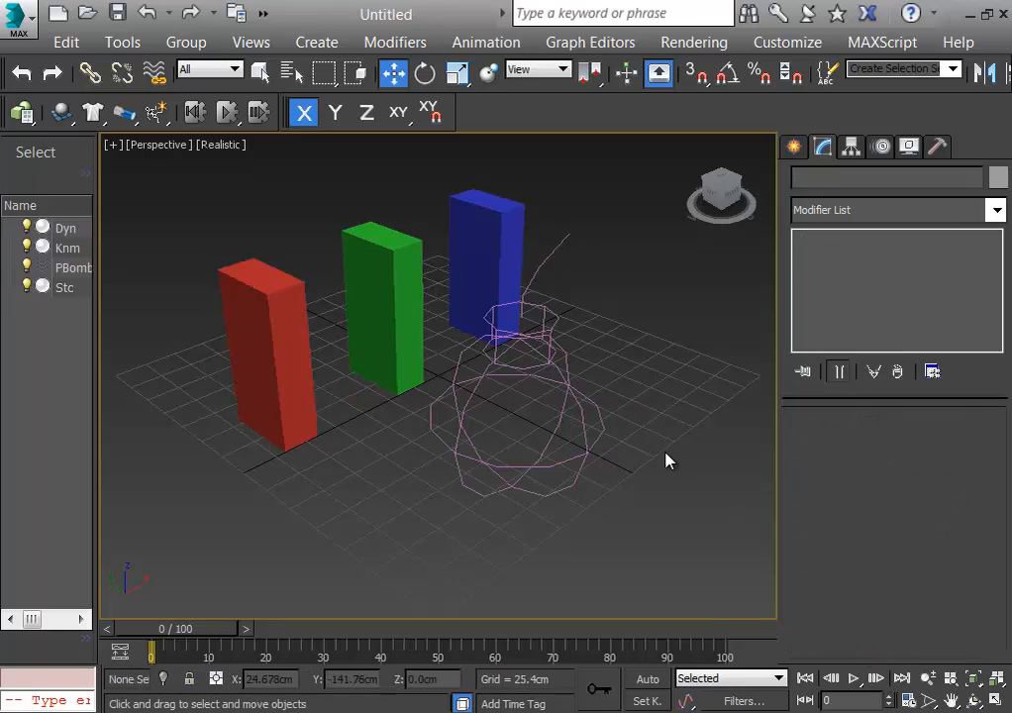
{"action": "left_click", "coordinate": [292, 302]}
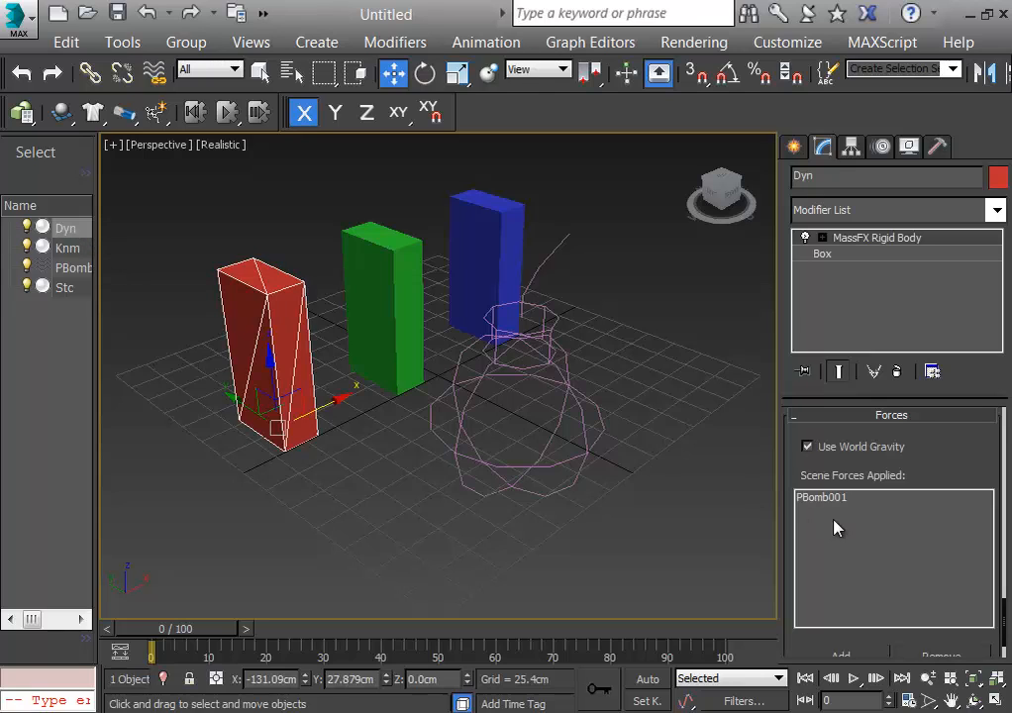
Step: Add the particle bomb to the scene forces applied to the green Knm box's rigid body
{"action": "left_click", "coordinate": [401, 334]}
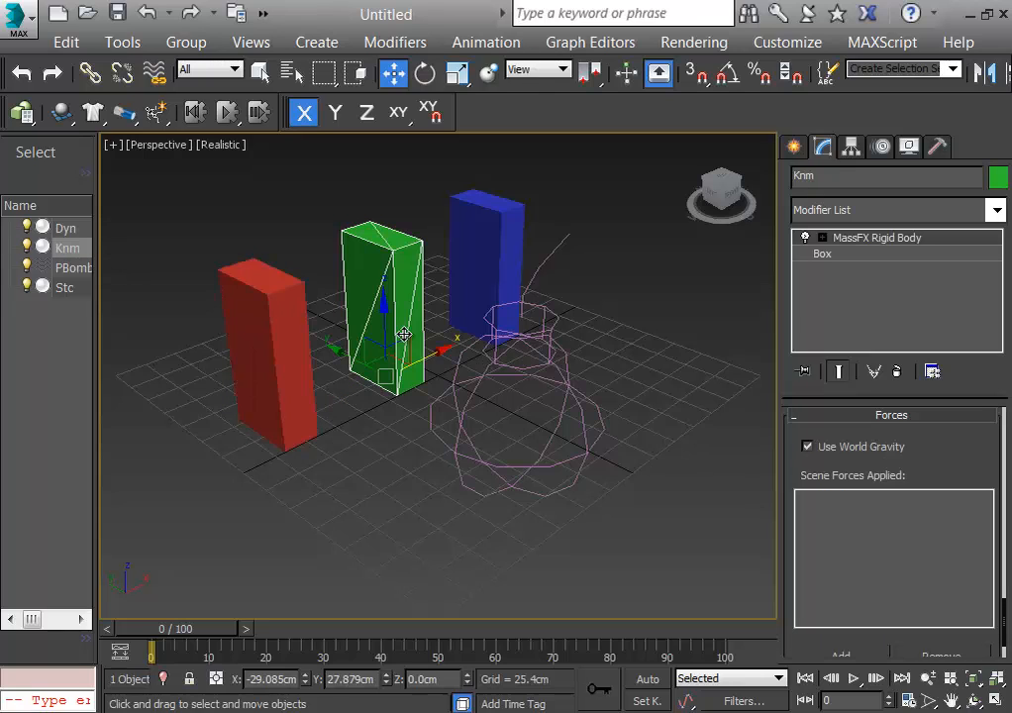
{"action": "left_click", "coordinate": [857, 657]}
{"action": "left_click", "coordinate": [563, 485]}
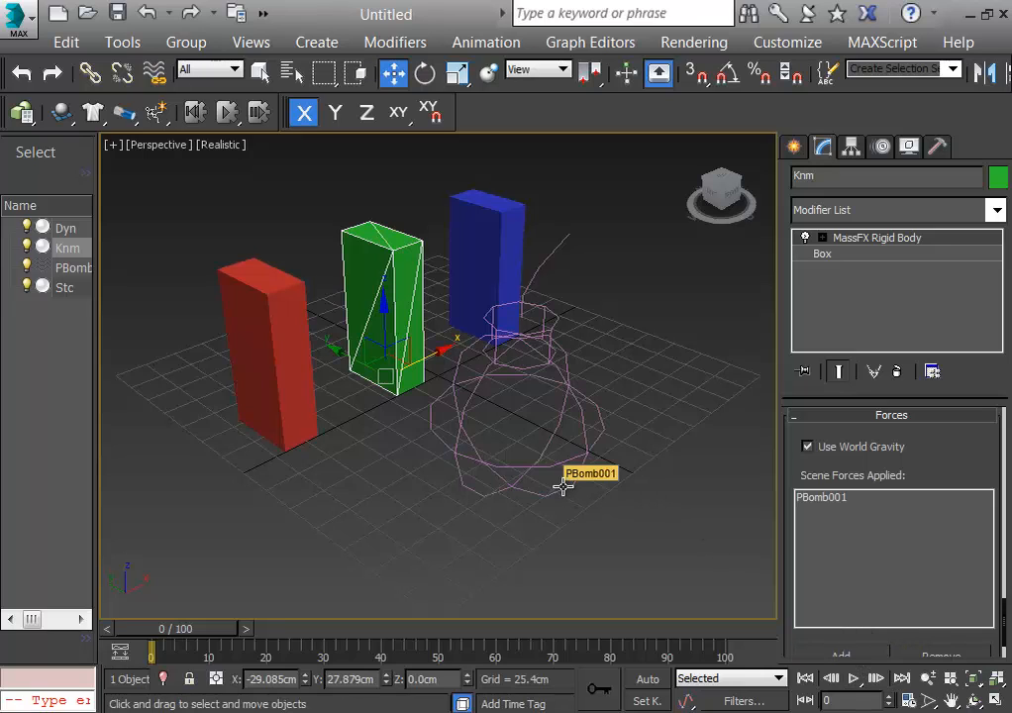
Step: Add the particle bomb to the scene forces applied to the blue Stc box's rigid body
{"action": "left_click", "coordinate": [513, 226]}
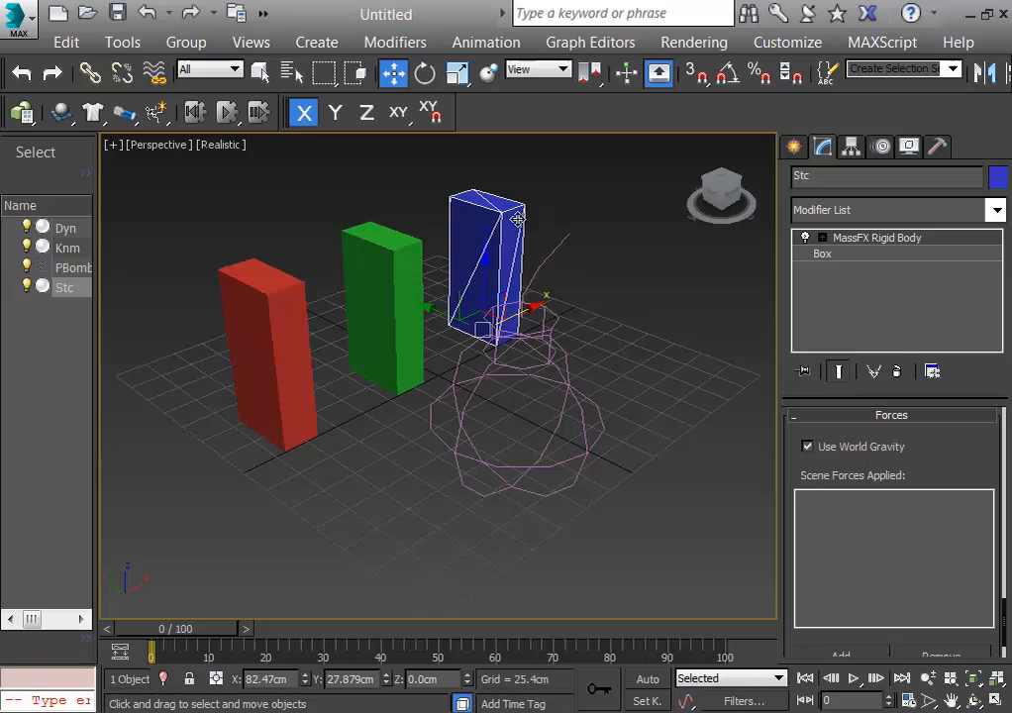
{"action": "left_click", "coordinate": [838, 656]}
{"action": "left_click", "coordinate": [554, 467]}
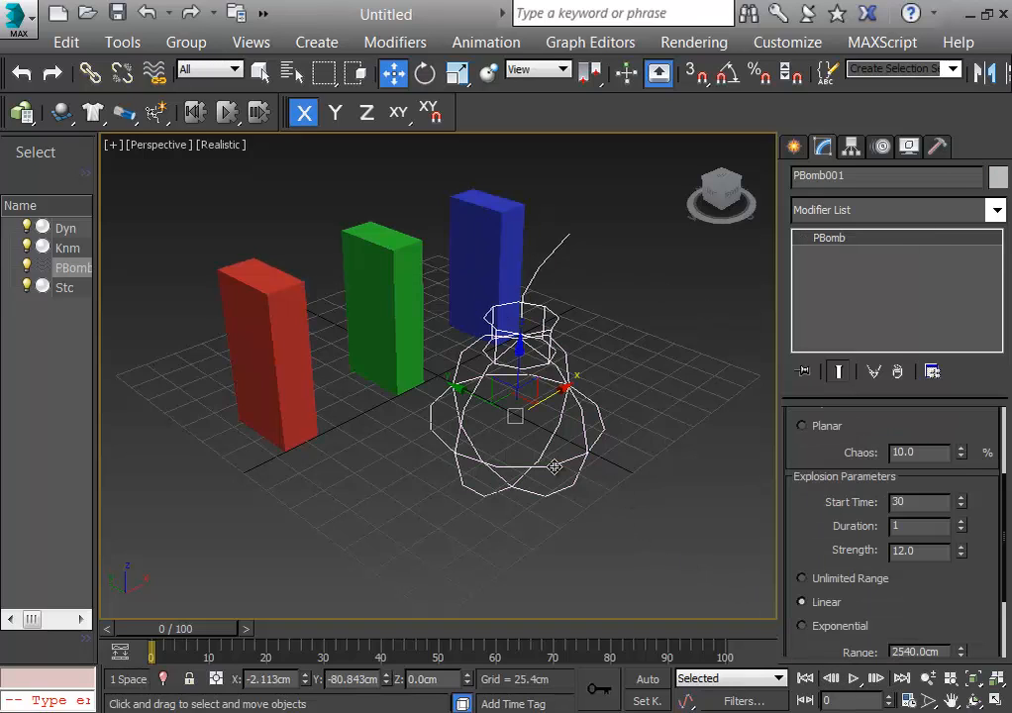
{"action": "left_click", "coordinate": [492, 217]}
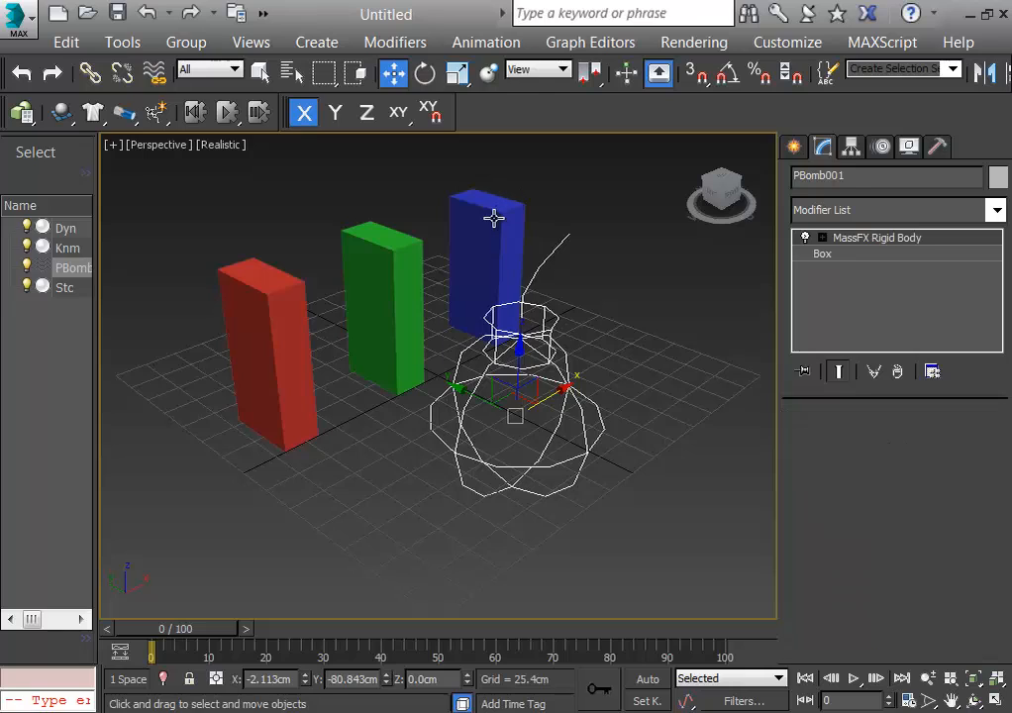
{"action": "left_click", "coordinate": [830, 657]}
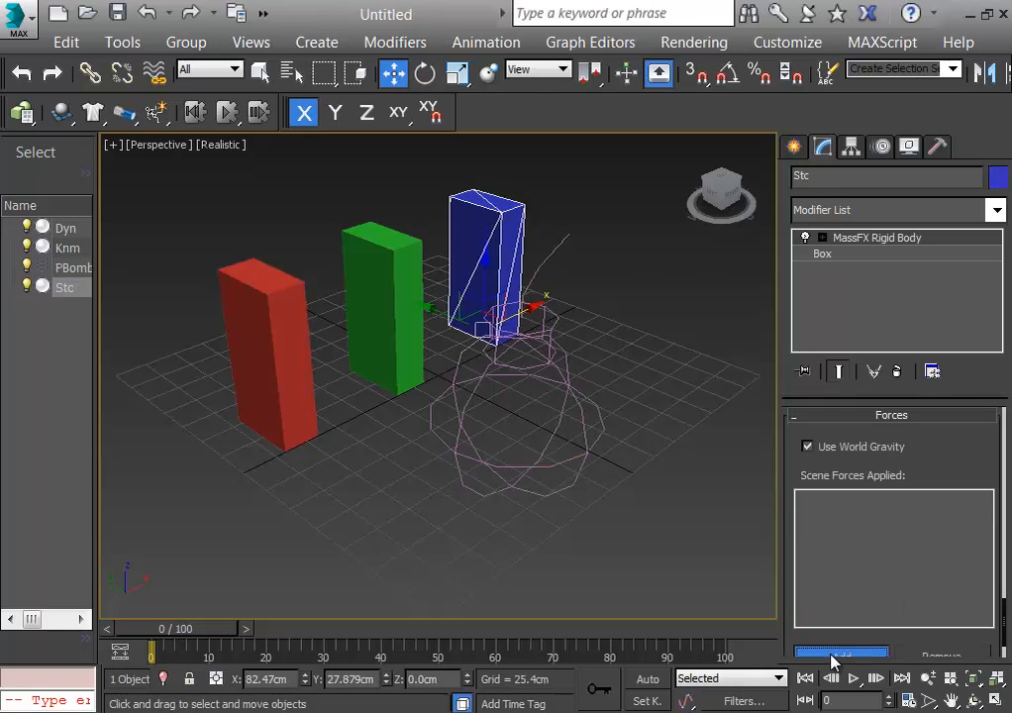
{"action": "left_click", "coordinate": [569, 458]}
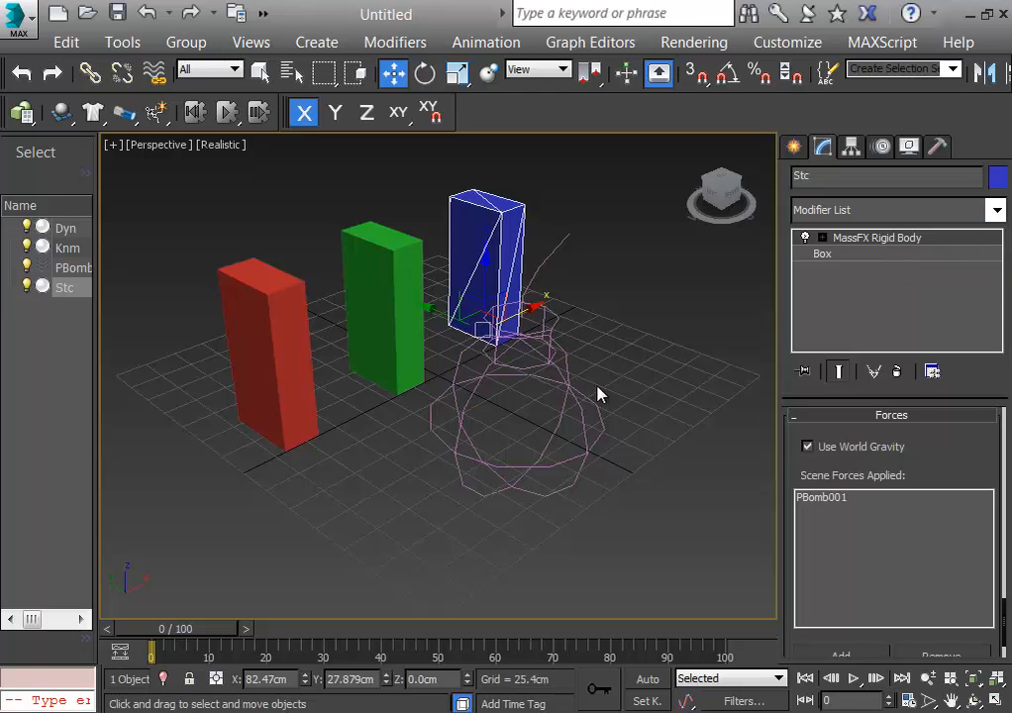
Step: Run the MassFX simulation to check how the particle bomb affects the three boxes, and reset it to frame 0
{"action": "left_click_drag", "start_coordinate": [409, 326], "coordinate": [428, 294]}
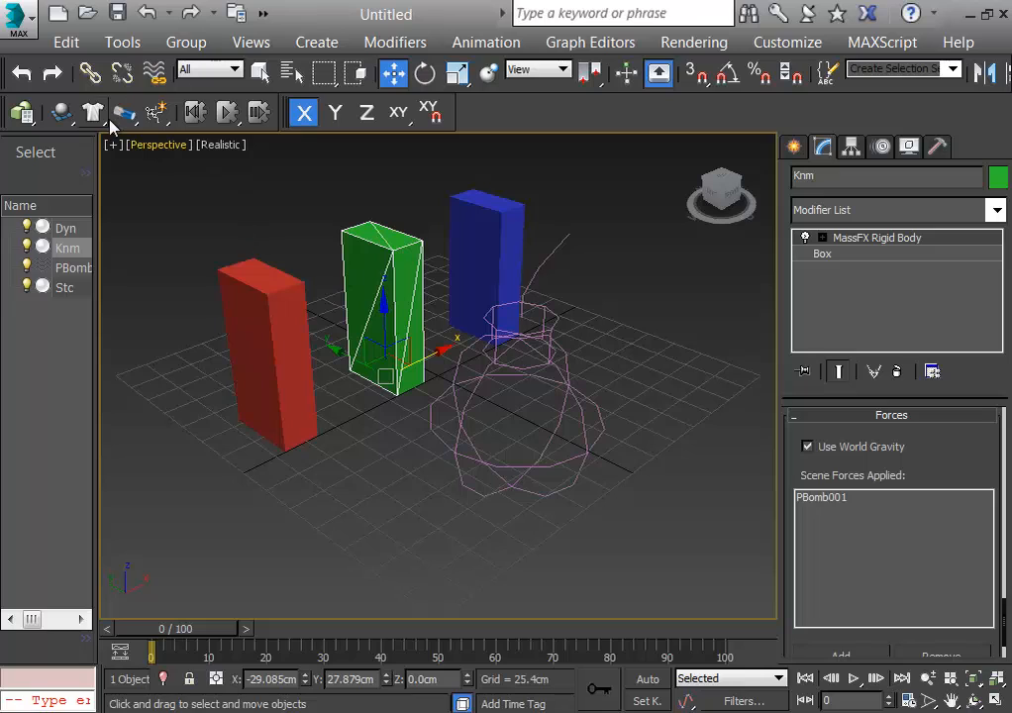
{"action": "left_click", "coordinate": [224, 121]}
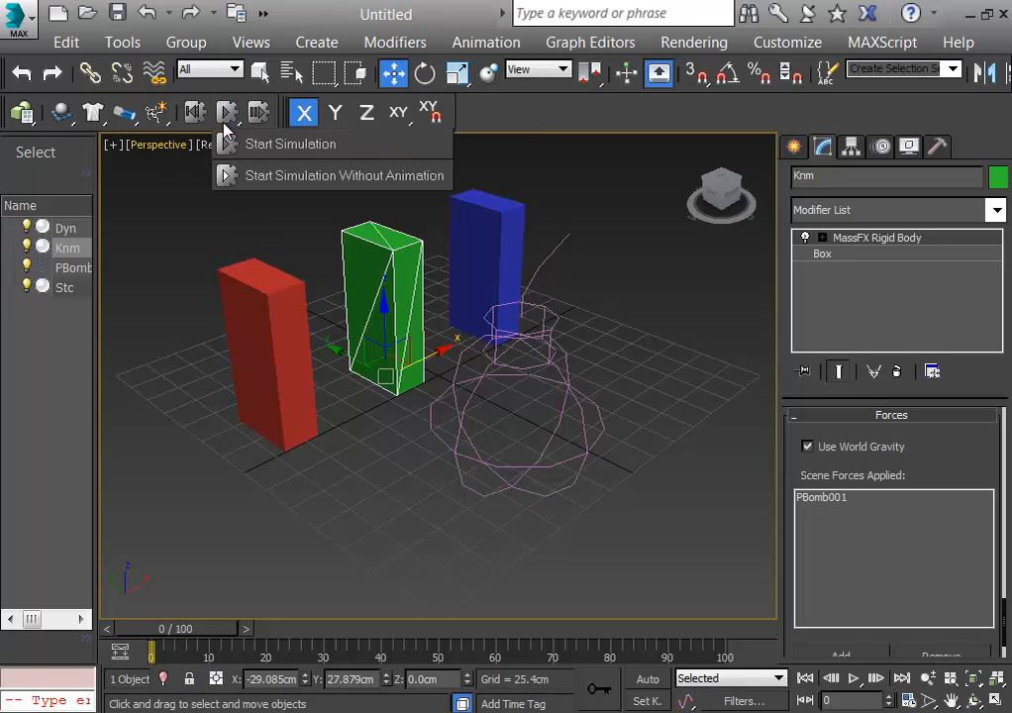
{"action": "mouse_move", "coordinate": [224, 123]}
{"action": "left_mouse_down"}
{"action": "mouse_move", "coordinate": [260, 125]}
{"action": "mouse_move", "coordinate": [237, 115]}
{"action": "left_mouse_up"}
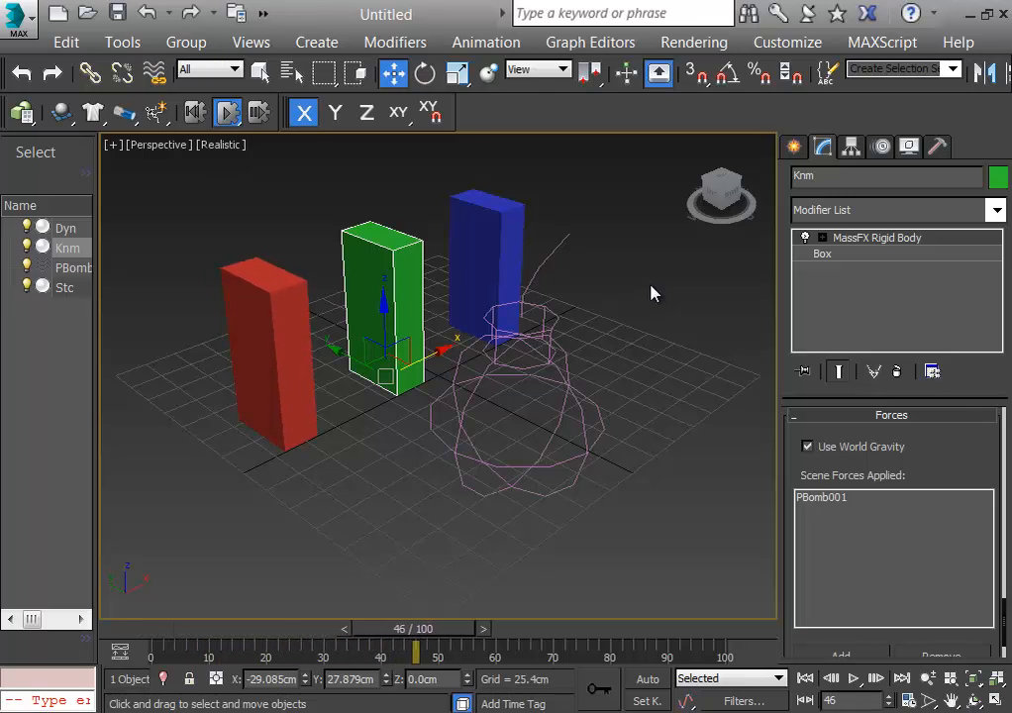
{"action": "left_click", "coordinate": [202, 120]}
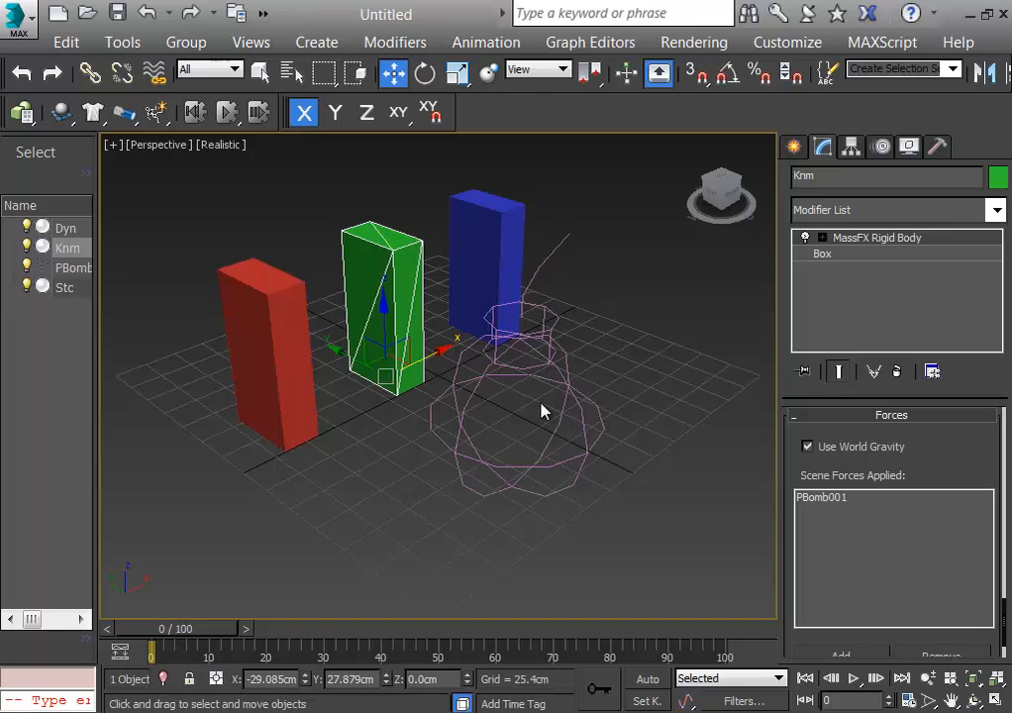
Step: Set the particle bomb's explosion strength to 30 and its duration to 5
{"action": "left_click", "coordinate": [576, 388]}
{"action": "left_click", "coordinate": [589, 394]}
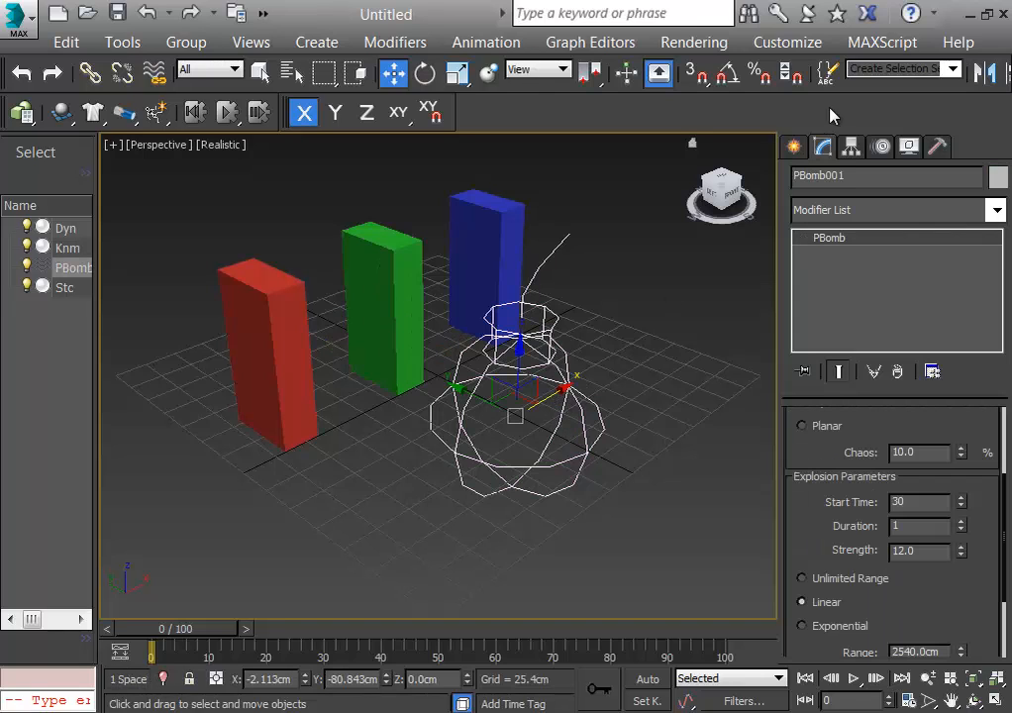
{"action": "double_click", "coordinate": [921, 551]}
{"action": "left_click", "coordinate": [714, 555]}
{"action": "left_click_drag", "start_coordinate": [485, 409], "coordinate": [740, 513]}
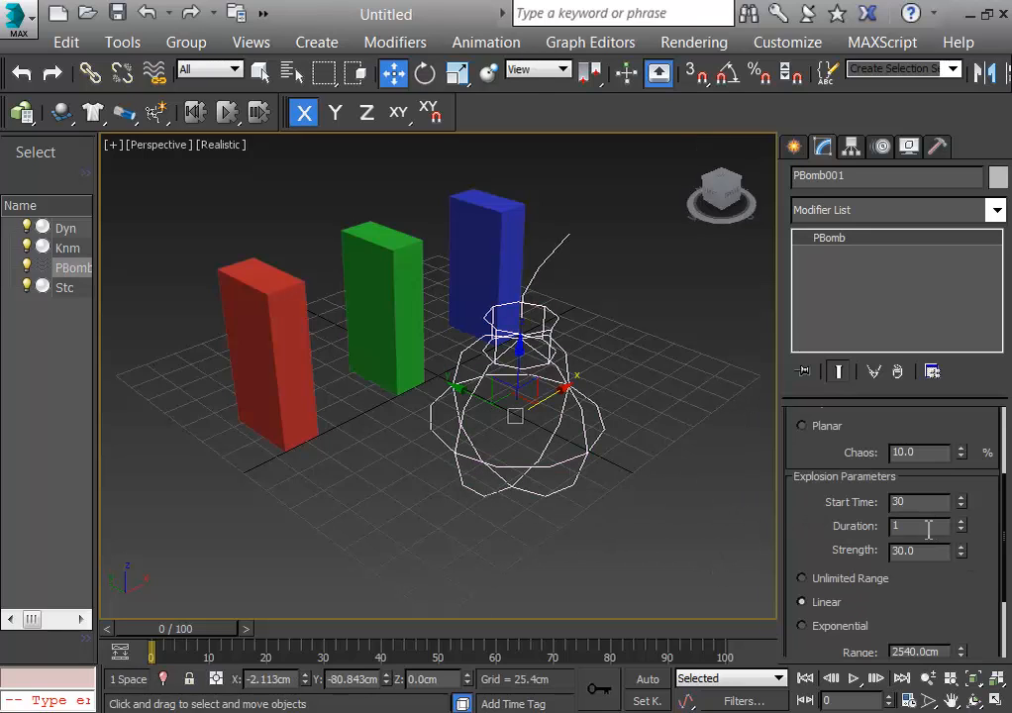
{"action": "left_click_drag", "start_coordinate": [928, 530], "coordinate": [827, 526]}
{"action": "type", "text": "5"}
Step: Clear the selection, run the simulation with the stronger, longer explosion, and reset it to frame 0
{"action": "left_click", "coordinate": [624, 523]}
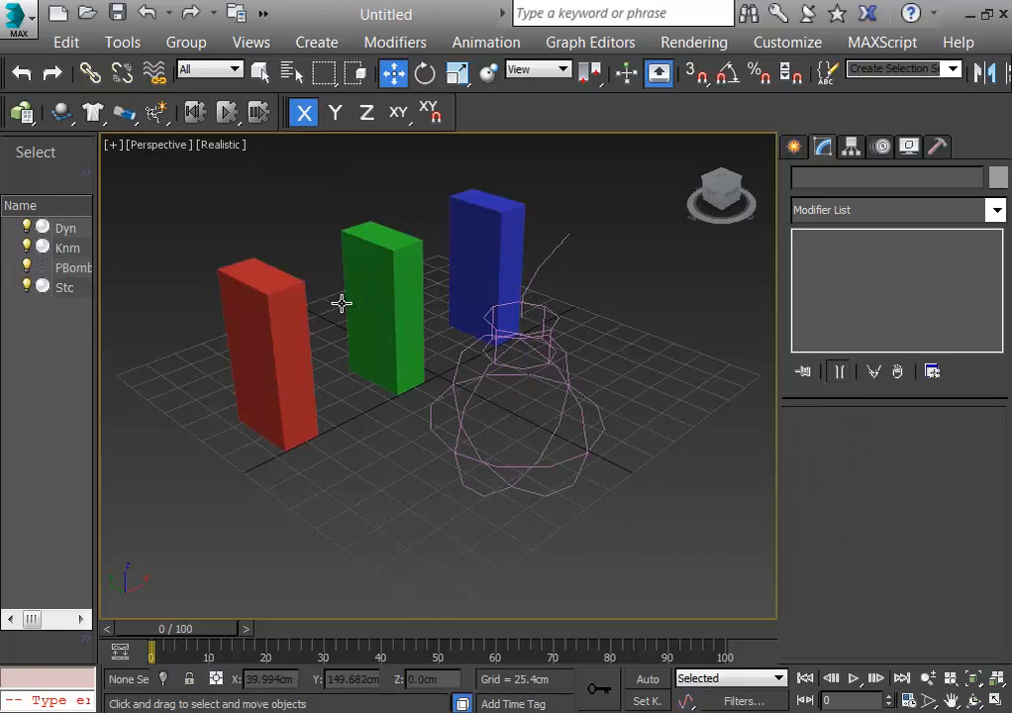
{"action": "left_click", "coordinate": [233, 115]}
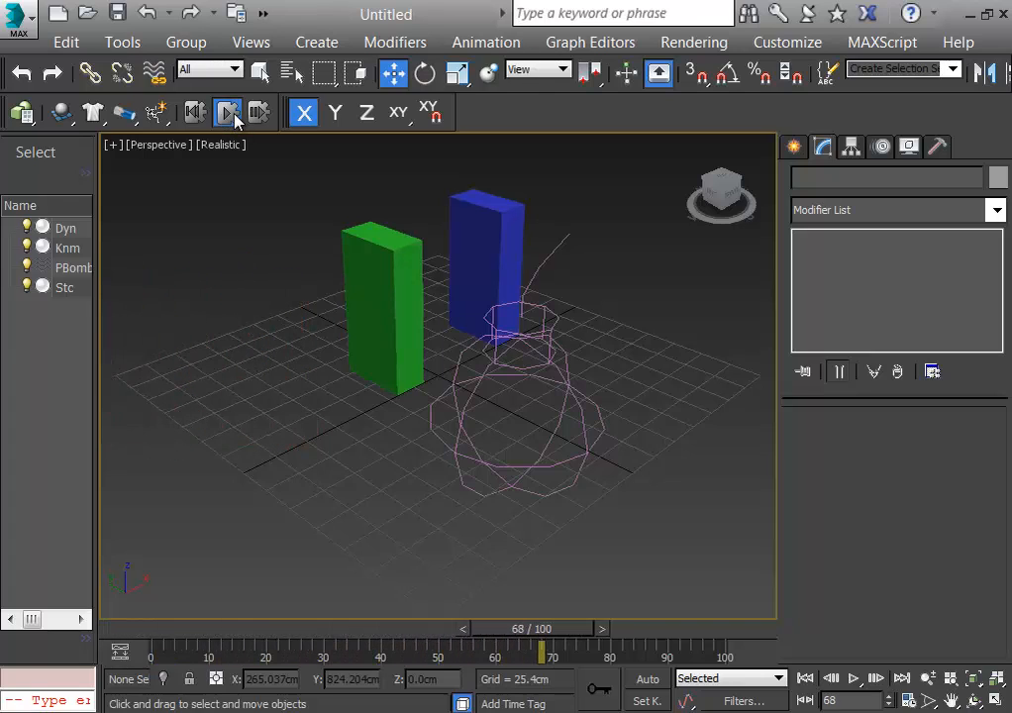
{"action": "left_click", "coordinate": [195, 114]}
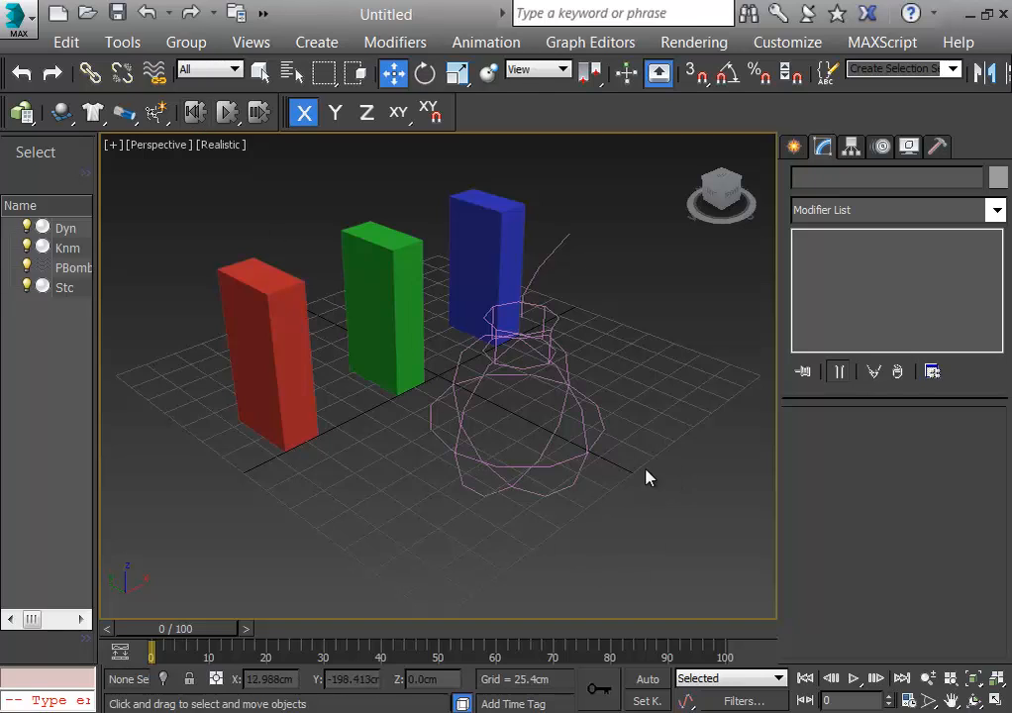
Step: Delete the particle bomb and select the green Knm box
{"action": "left_click_drag", "start_coordinate": [674, 477], "coordinate": [495, 433]}
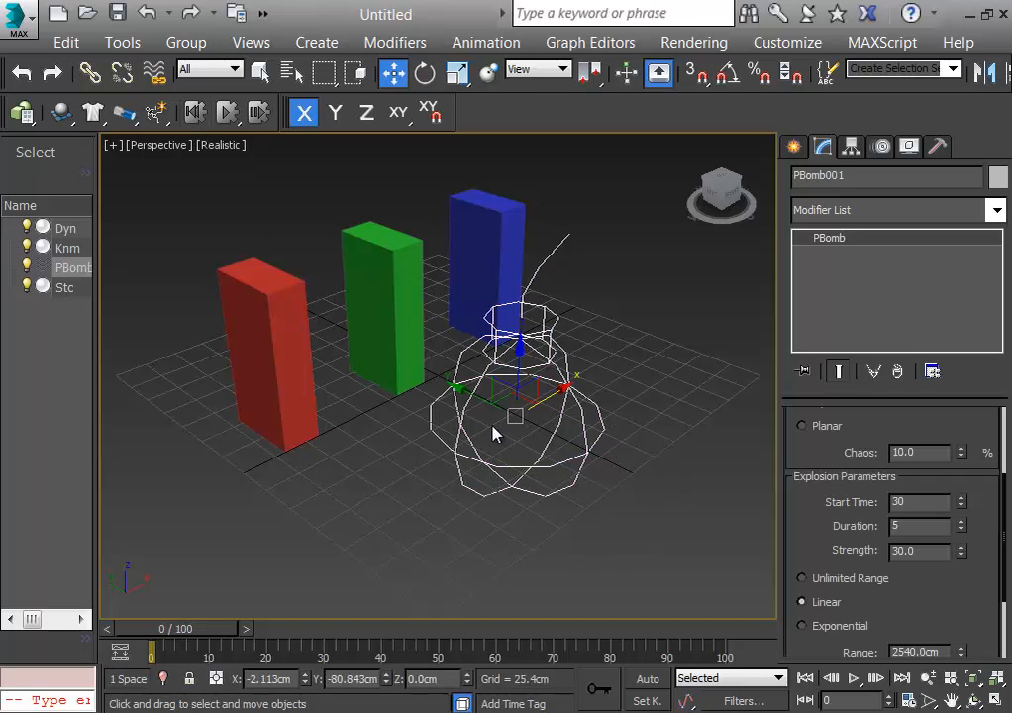
{"action": "key", "text": "Delete"}
{"action": "left_click", "coordinate": [391, 347]}
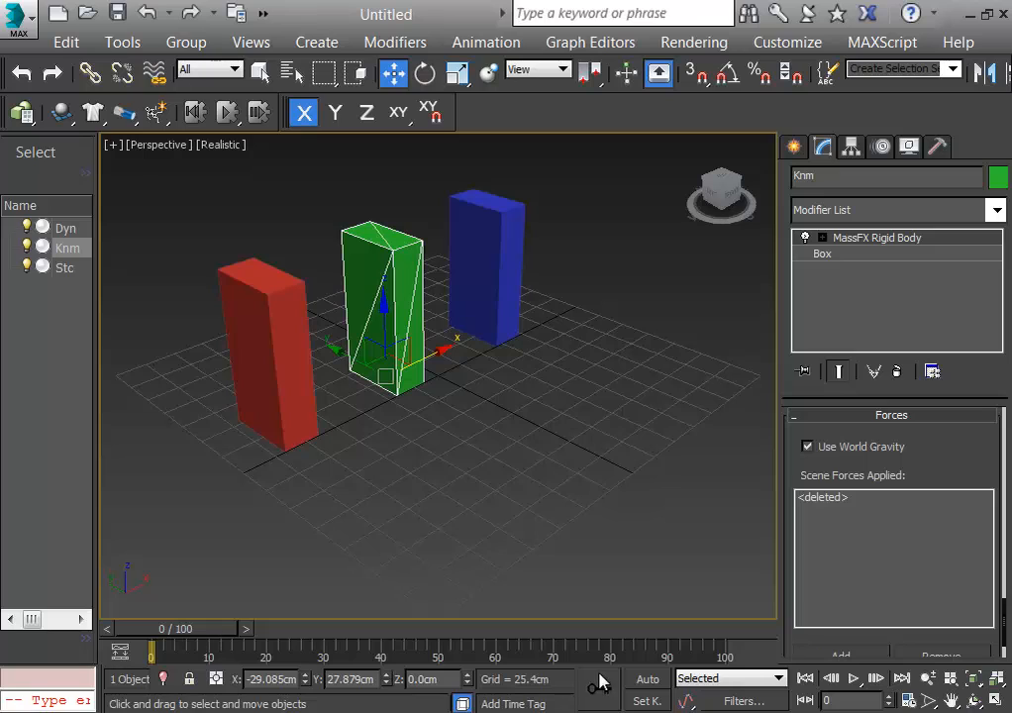
Step: With Auto Key on, key the Knm box in place at frame 20 and move it to about X 155 cm at frame 40
{"action": "left_click", "coordinate": [642, 679]}
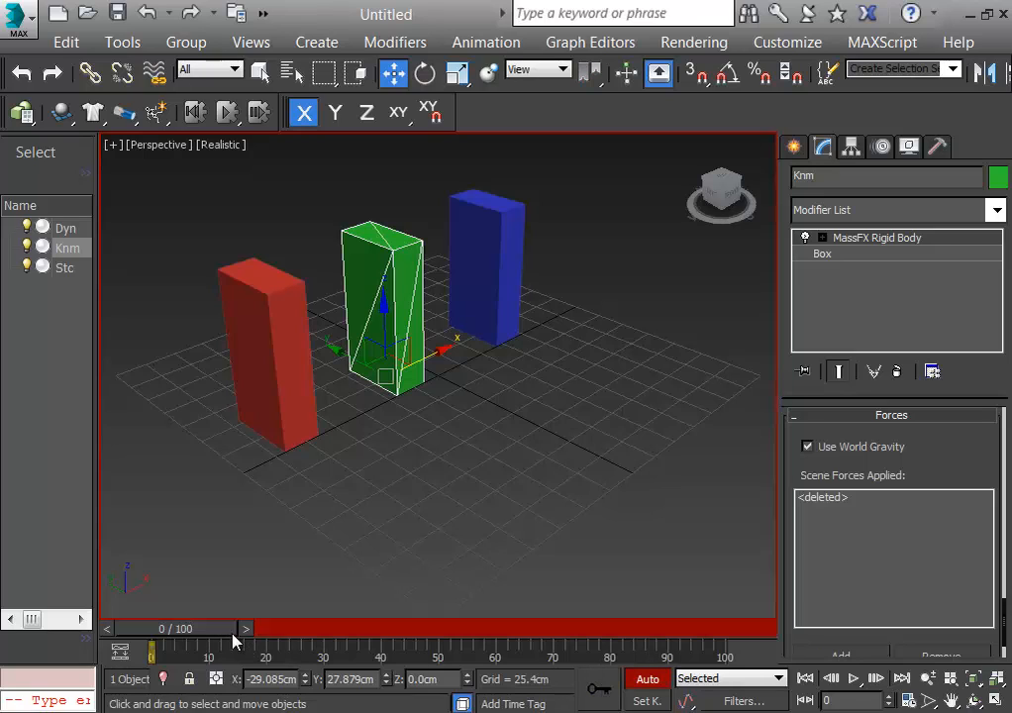
{"action": "left_click_drag", "start_coordinate": [232, 634], "coordinate": [326, 628]}
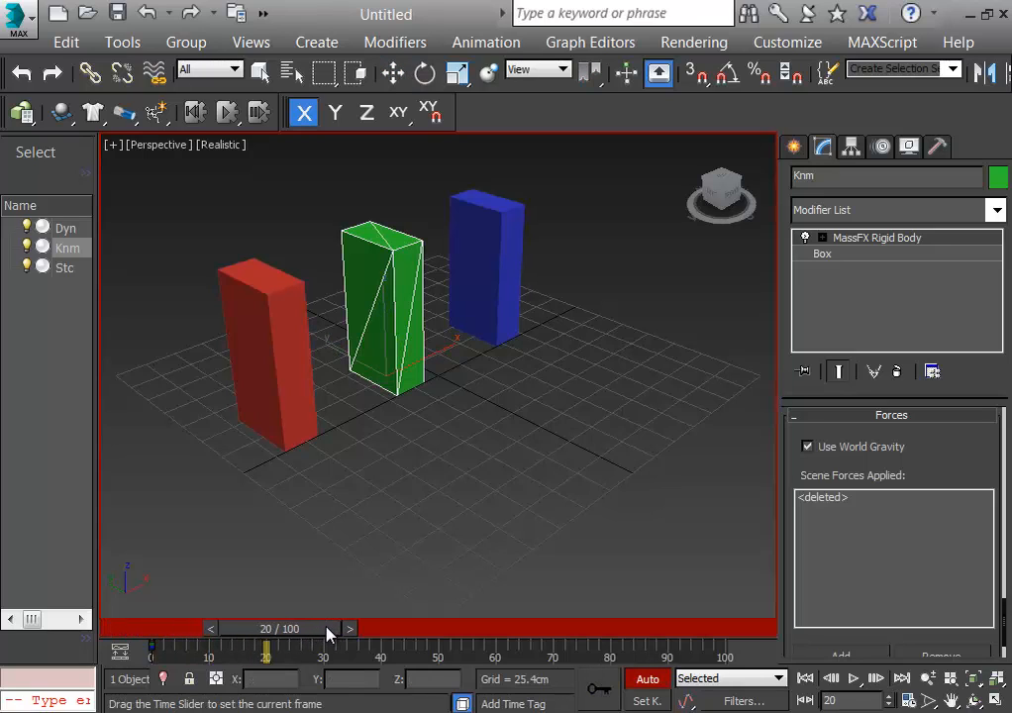
{"action": "key", "text": "w"}
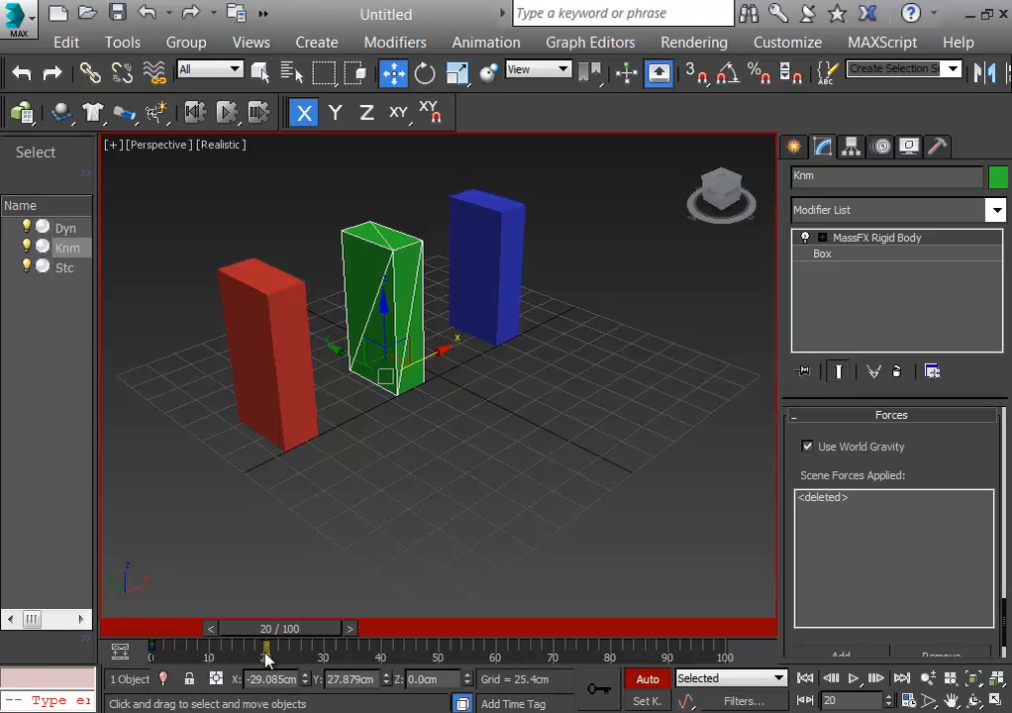
{"action": "left_click_drag", "start_coordinate": [282, 631], "coordinate": [384, 630]}
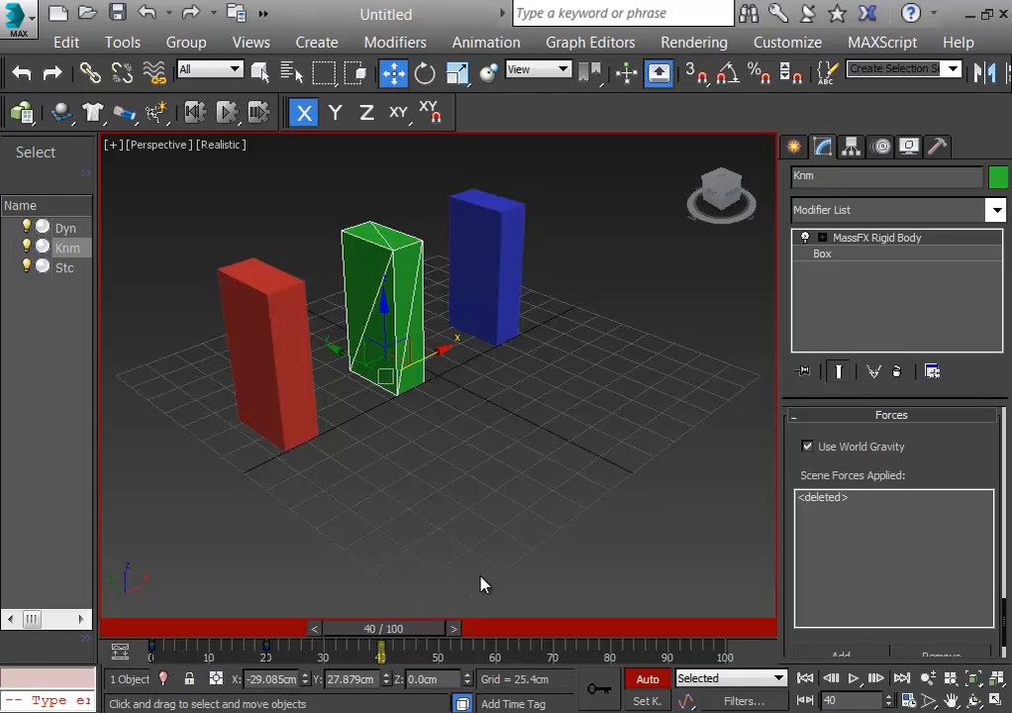
{"action": "left_click_drag", "start_coordinate": [433, 358], "coordinate": [579, 303]}
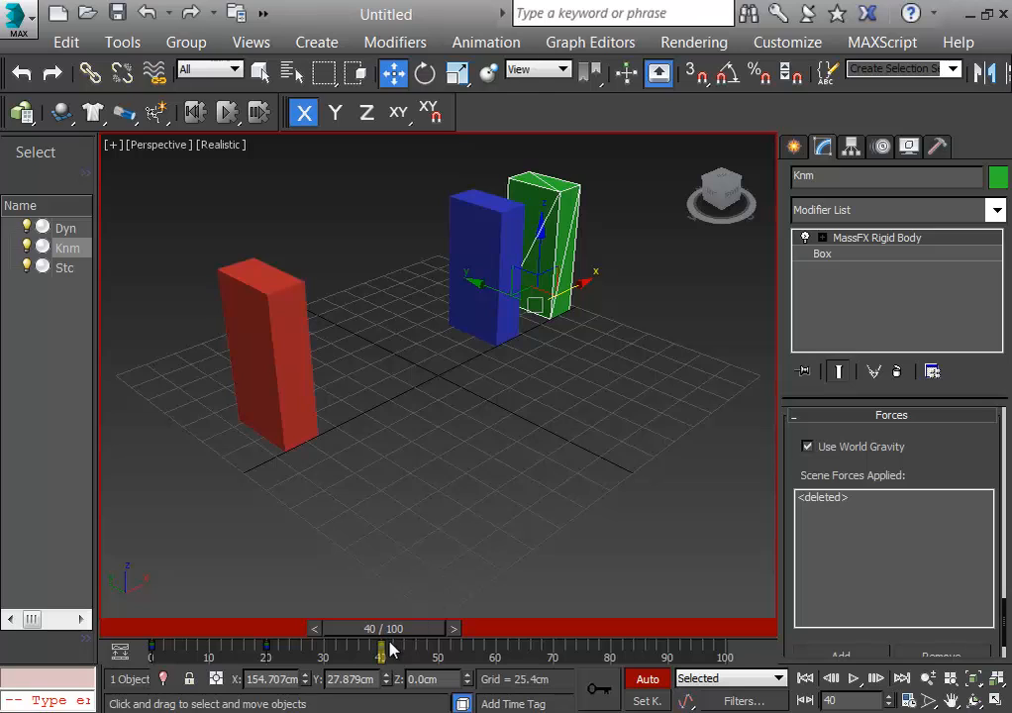
Step: Animate the Knm box to about X -182 cm at frame 60 and back to about X -27 cm at frame 80
{"action": "left_click_drag", "start_coordinate": [402, 627], "coordinate": [515, 640]}
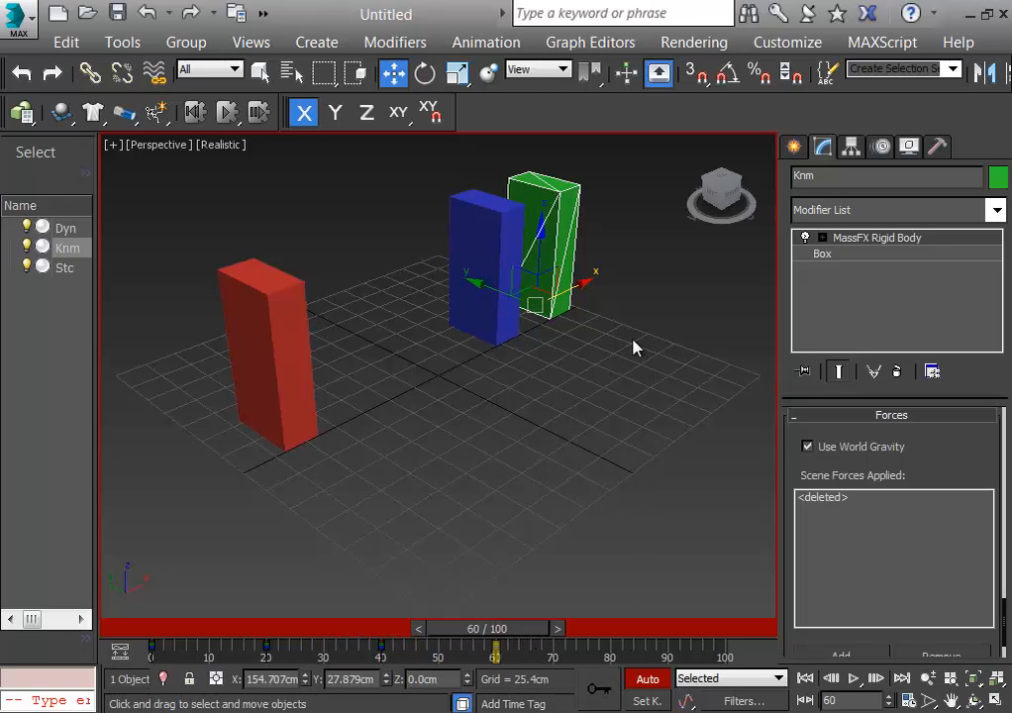
{"action": "left_click_drag", "start_coordinate": [578, 286], "coordinate": [282, 426]}
{"action": "left_click_drag", "start_coordinate": [506, 635], "coordinate": [620, 634]}
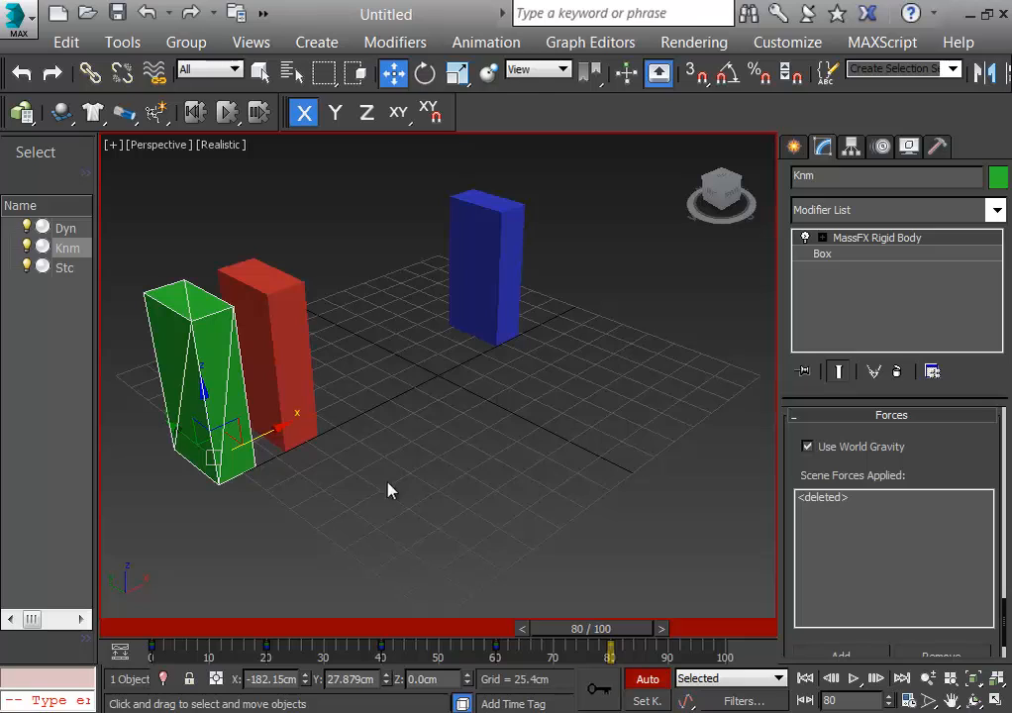
{"action": "left_click_drag", "start_coordinate": [260, 433], "coordinate": [434, 395]}
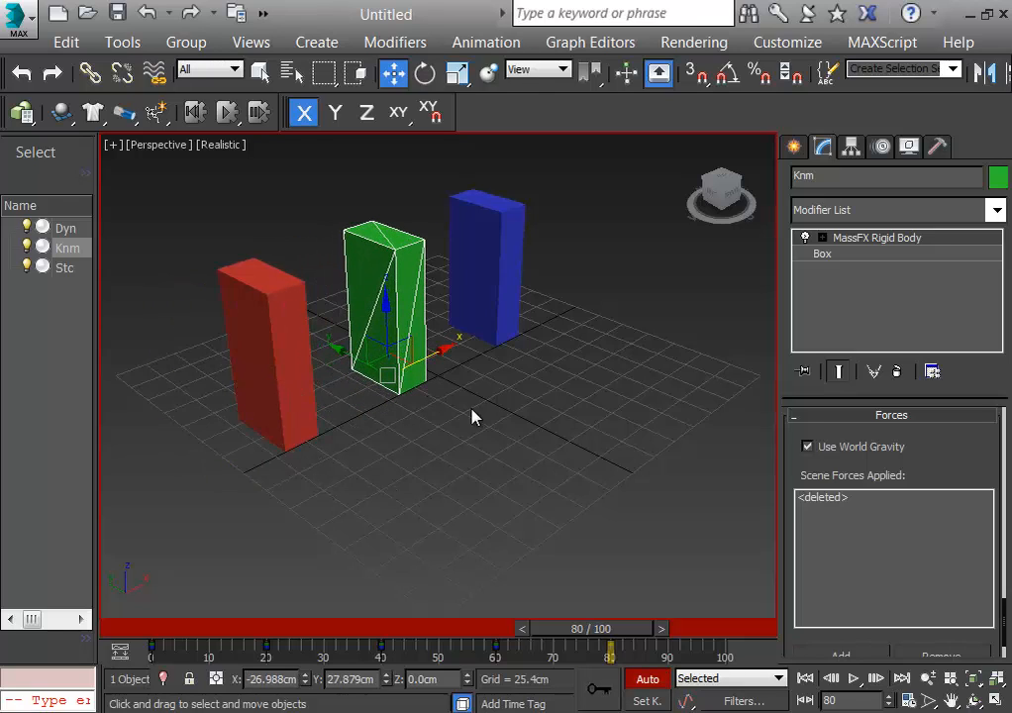
Step: Run the MassFX simulation to see how the keyframed kinematic Knm box meets the other boxes, and reset it to frame 0
{"action": "left_click", "coordinate": [229, 116]}
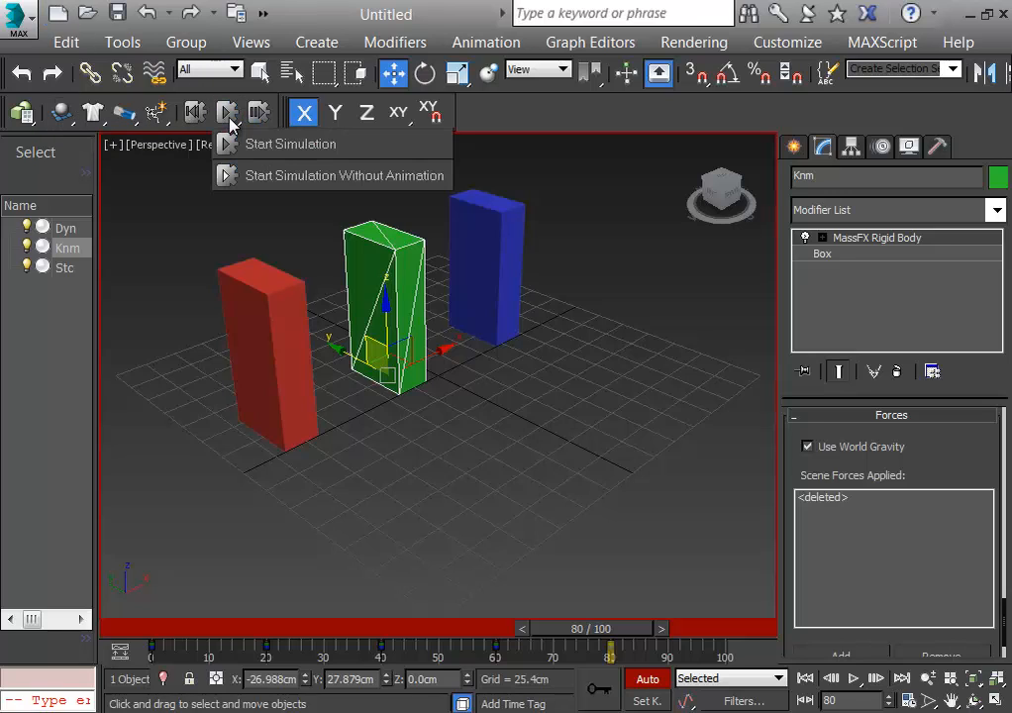
{"action": "left_click", "coordinate": [230, 116]}
{"action": "left_click_drag", "start_coordinate": [230, 114], "coordinate": [187, 116]}
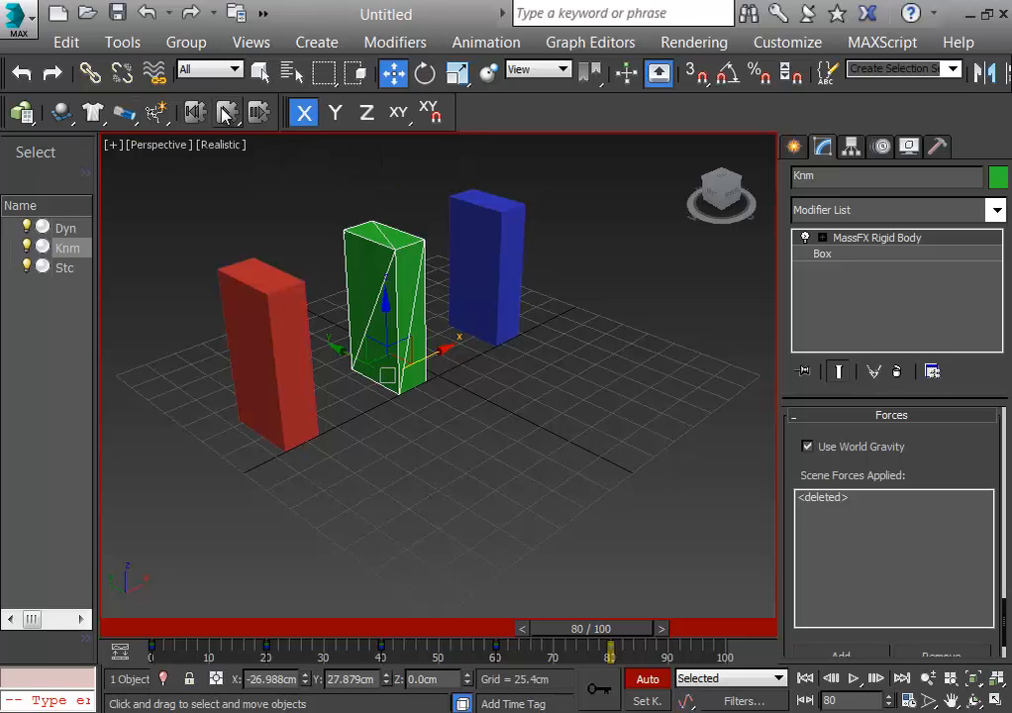
{"action": "left_click", "coordinate": [229, 113]}
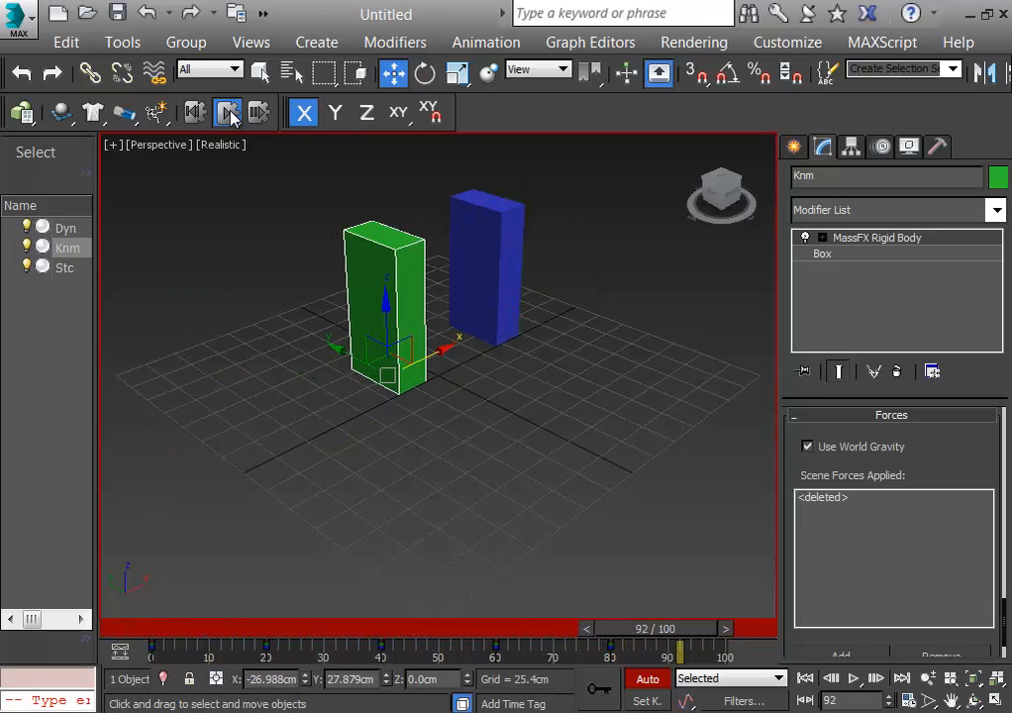
{"action": "left_click", "coordinate": [195, 113]}
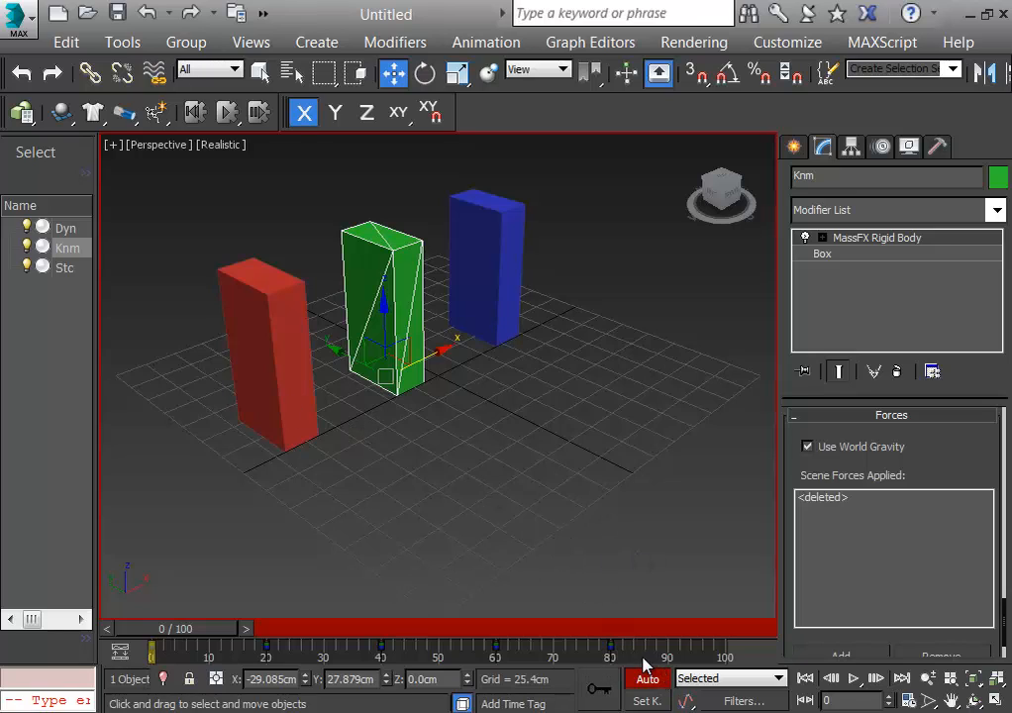
Step: Delete all the animation keys of the Knm box and clear the selection
{"action": "right_click", "coordinate": [265, 647]}
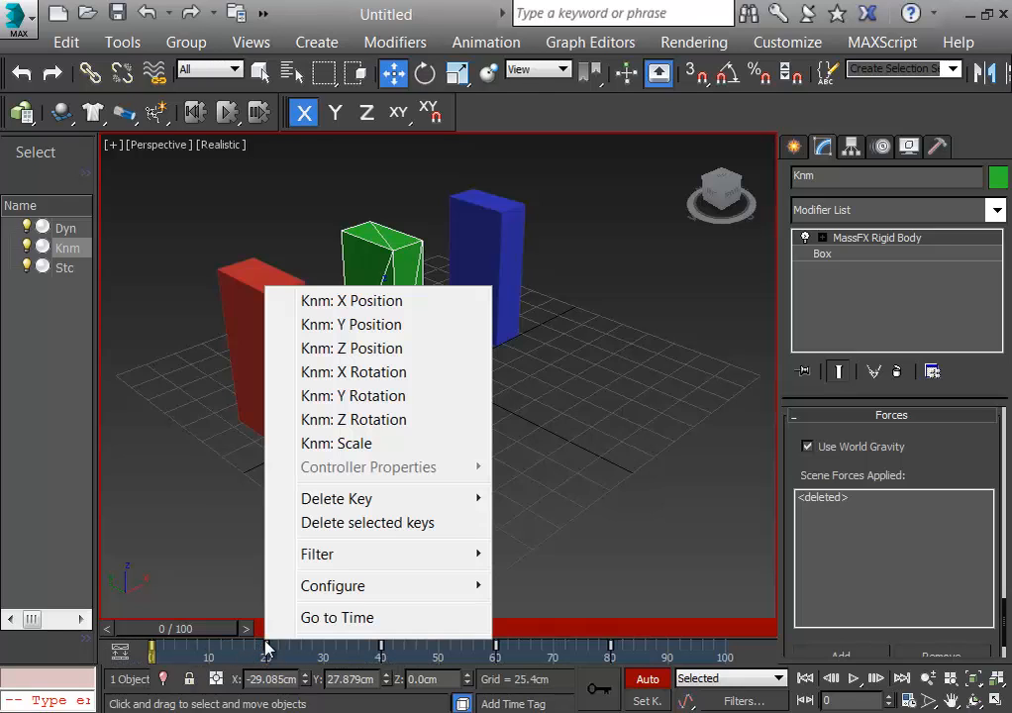
{"action": "left_click", "coordinate": [386, 523]}
{"action": "left_click", "coordinate": [368, 523]}
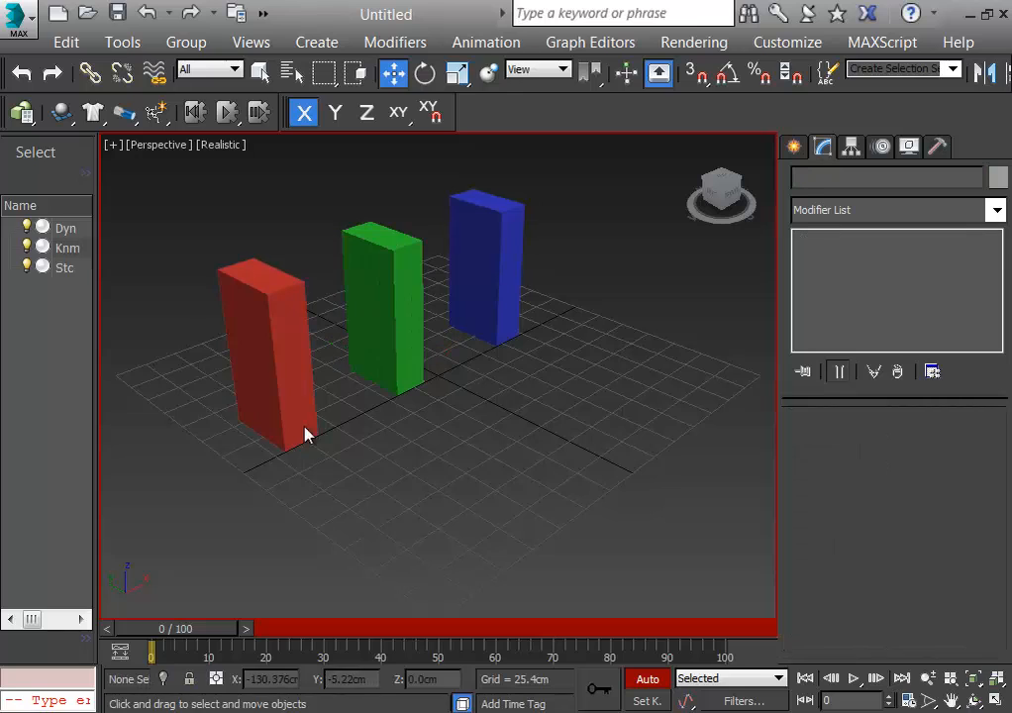
Step: Clone the red Dyn box upward along Z to about 134 cm as a single independent copy
{"action": "left_click", "coordinate": [295, 401]}
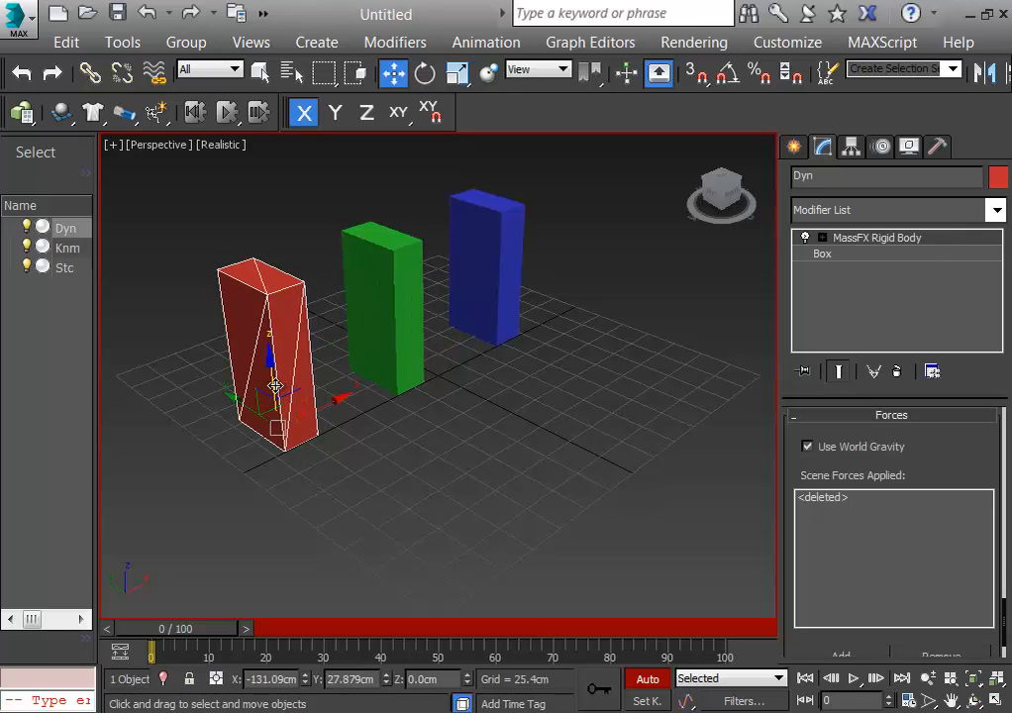
{"action": "left_click_drag", "start_coordinate": [276, 386], "coordinate": [259, 206], "text": "shift"}
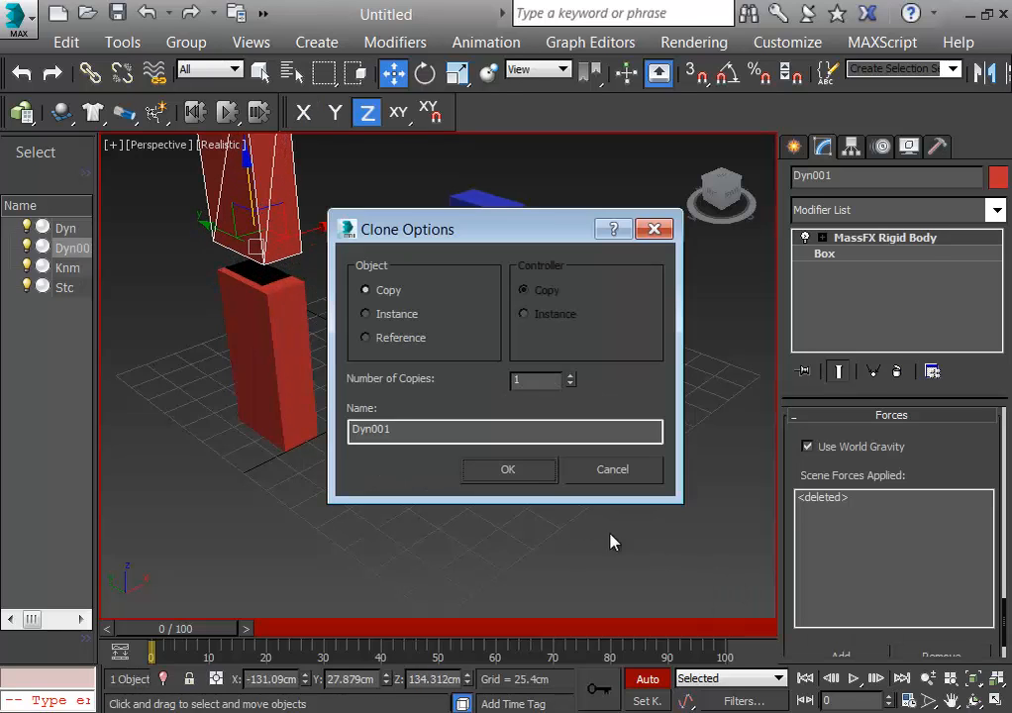
{"action": "left_click", "coordinate": [532, 478]}
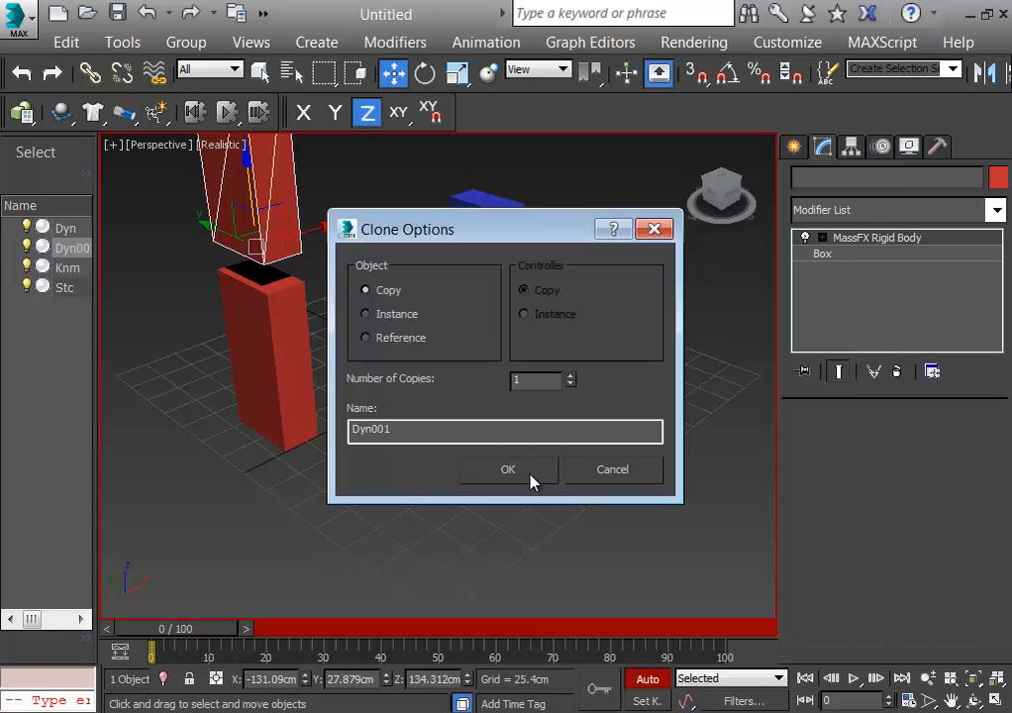
Step: Confirm the single Dyn001 copy, scale it along Z to about 42 percent, and clear the selection
{"action": "left_click", "coordinate": [532, 477]}
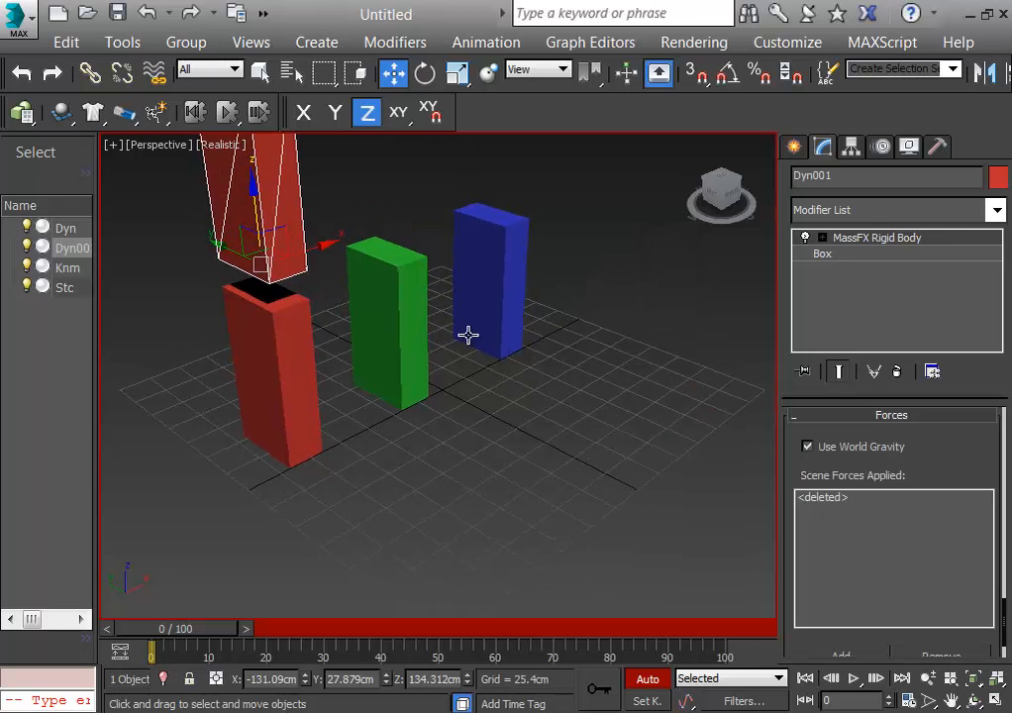
{"action": "middle_click_drag", "start_coordinate": [468, 335], "coordinate": [533, 424]}
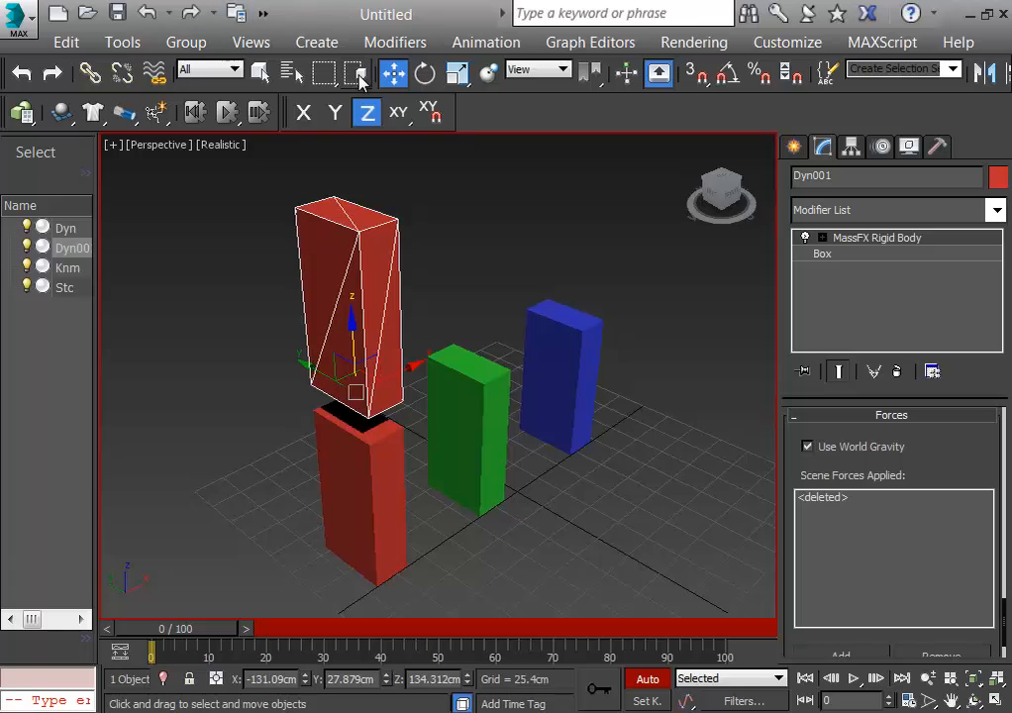
{"action": "key", "text": "r"}
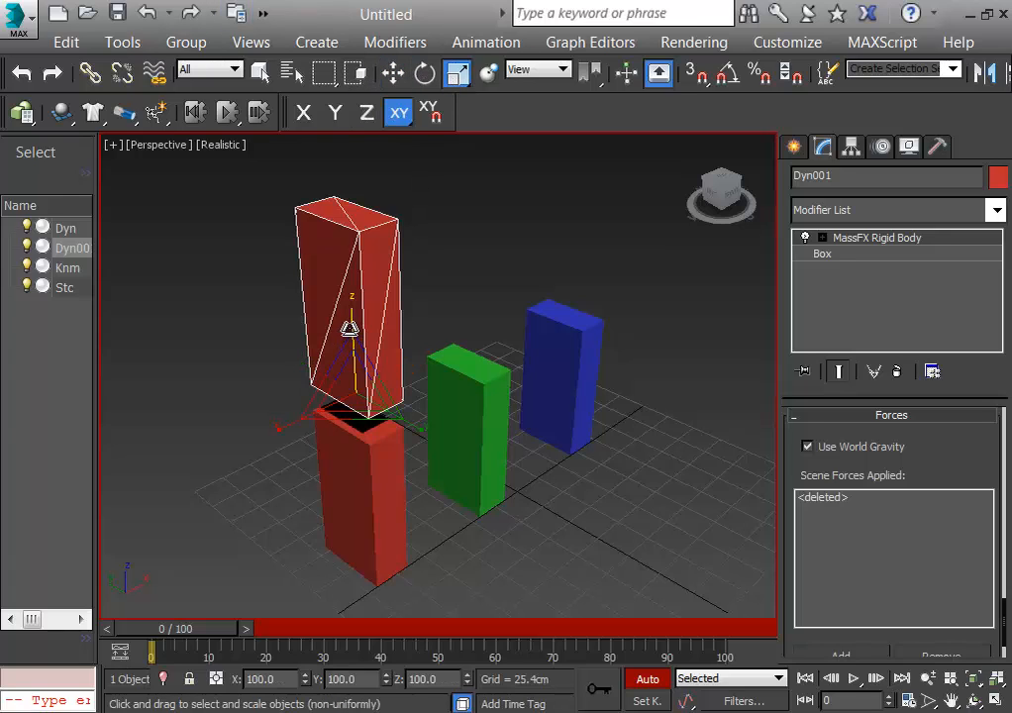
{"action": "left_click_drag", "start_coordinate": [349, 329], "coordinate": [346, 413]}
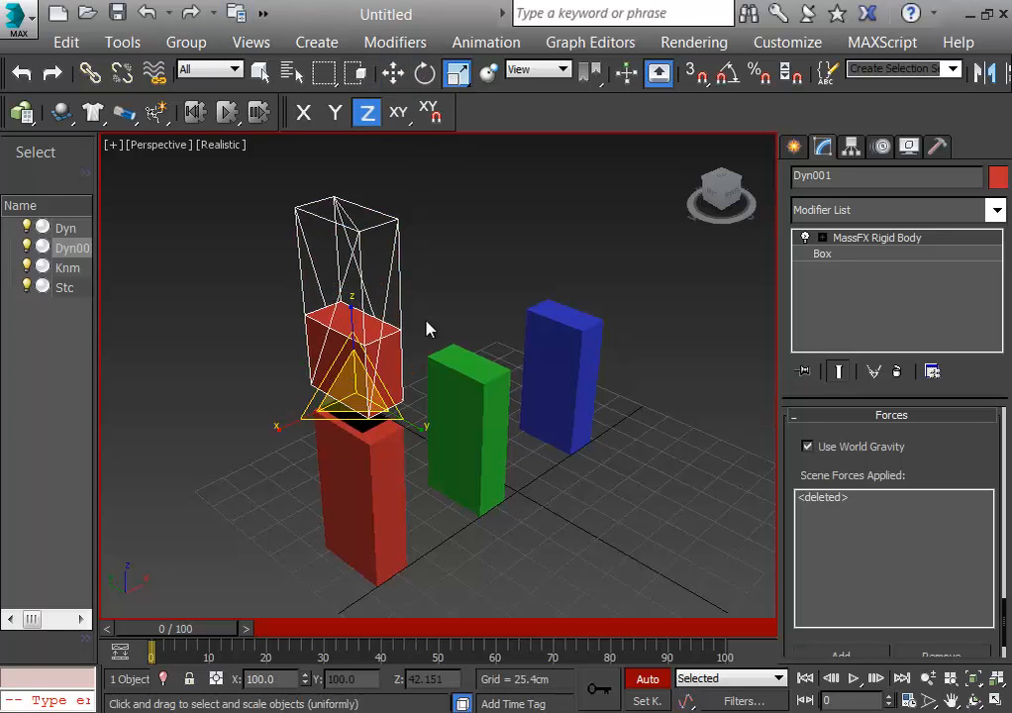
{"action": "left_click_drag", "start_coordinate": [441, 282], "coordinate": [381, 306]}
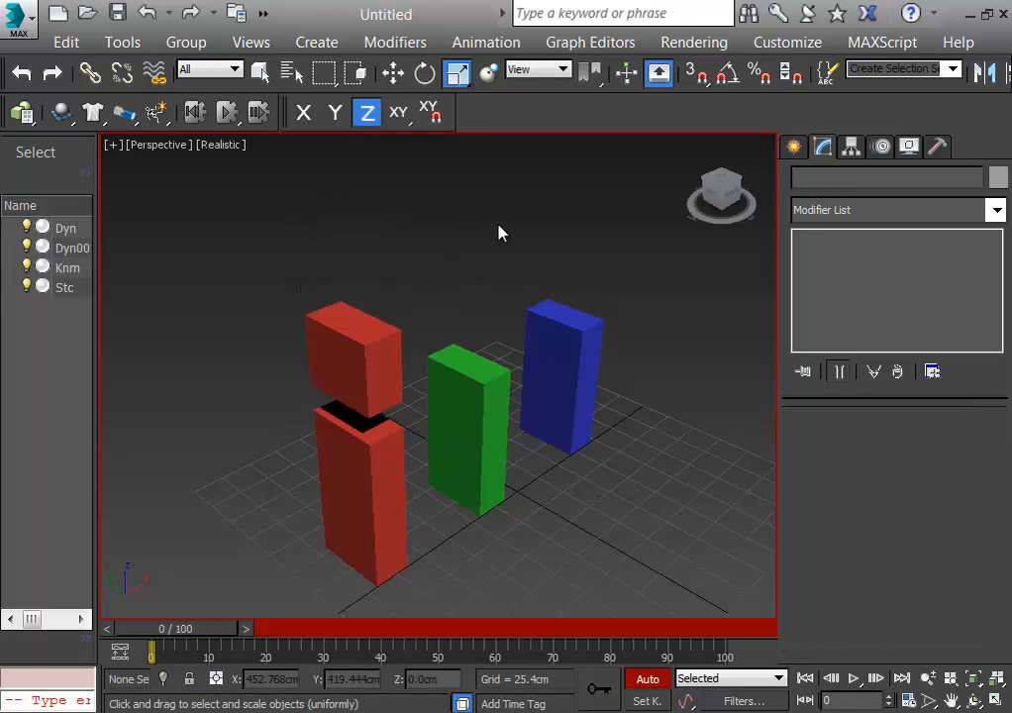
Step: Regenerate the physical shape of the scaled Dyn001 box so it matches the shortened mesh
{"action": "left_click", "coordinate": [386, 341]}
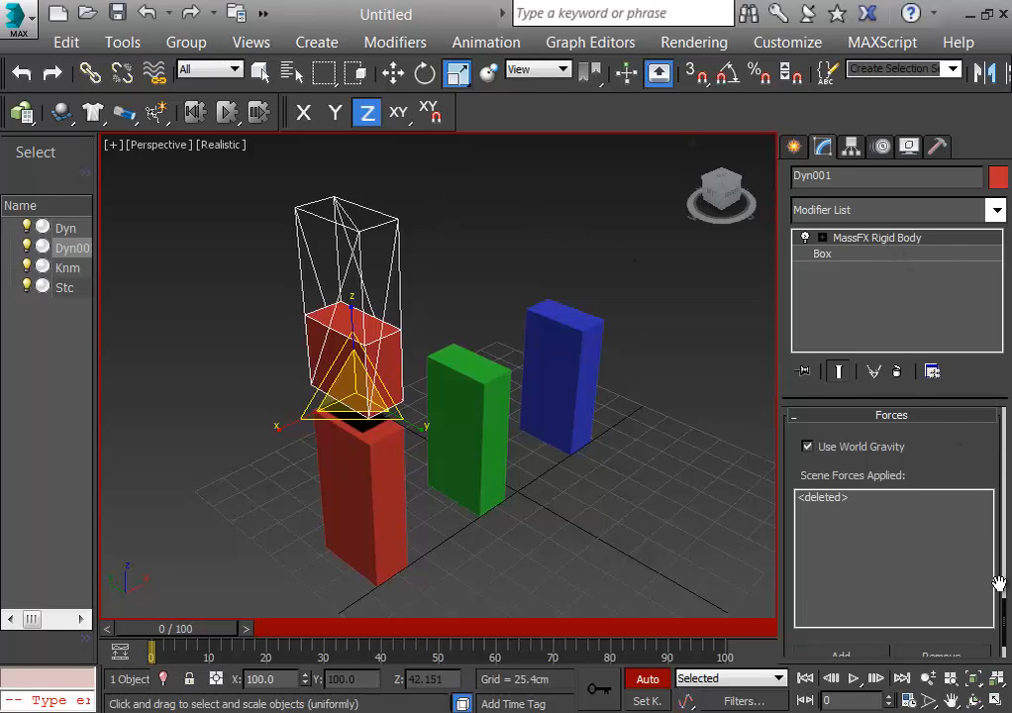
{"action": "left_click_drag", "start_coordinate": [1007, 610], "coordinate": [1007, 532]}
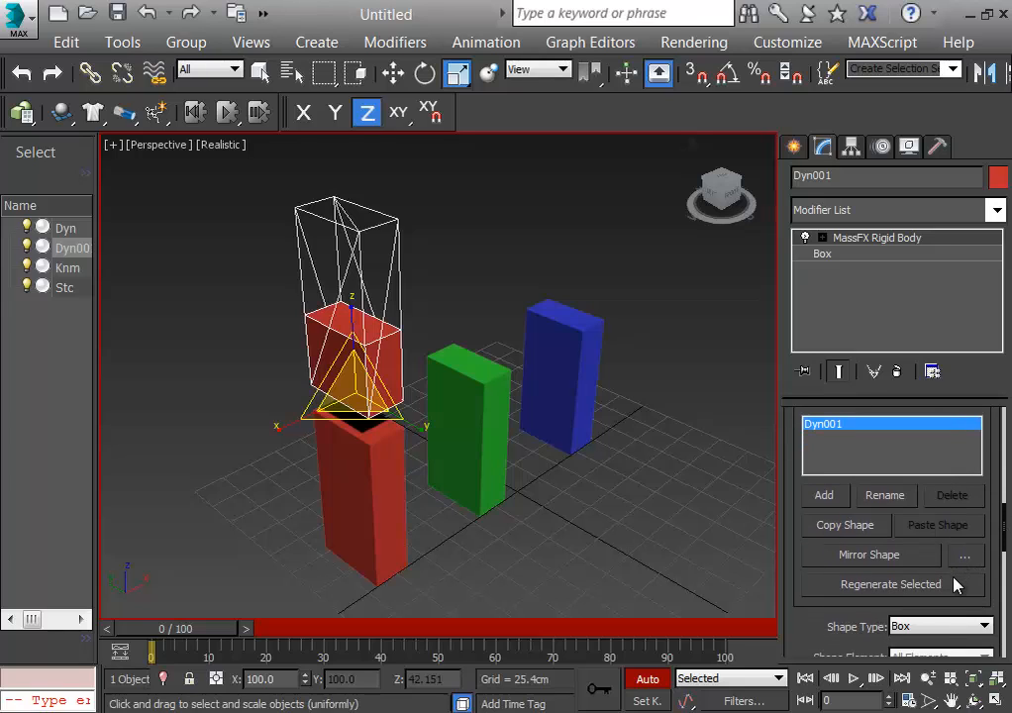
{"action": "left_click", "coordinate": [954, 583]}
{"action": "left_click", "coordinate": [566, 584]}
{"action": "left_click", "coordinate": [379, 376]}
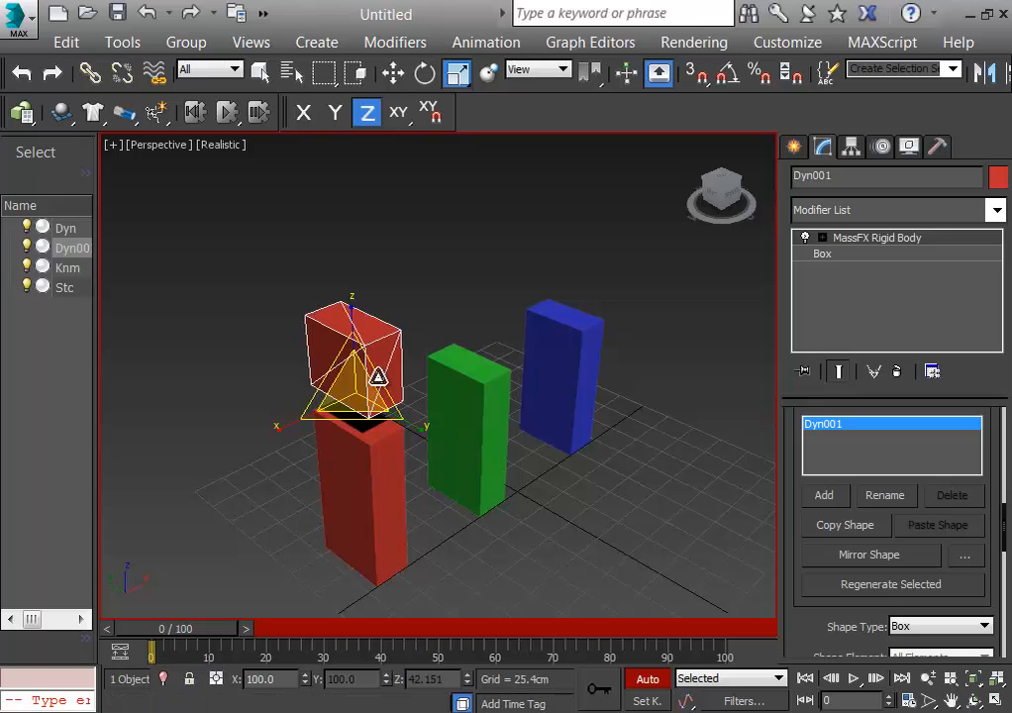
Step: Clone the short Dyn001 box along X as two independent copies above the green and blue boxes
{"action": "key", "text": "w"}
{"action": "left_click_drag", "start_coordinate": [393, 382], "coordinate": [504, 337]}
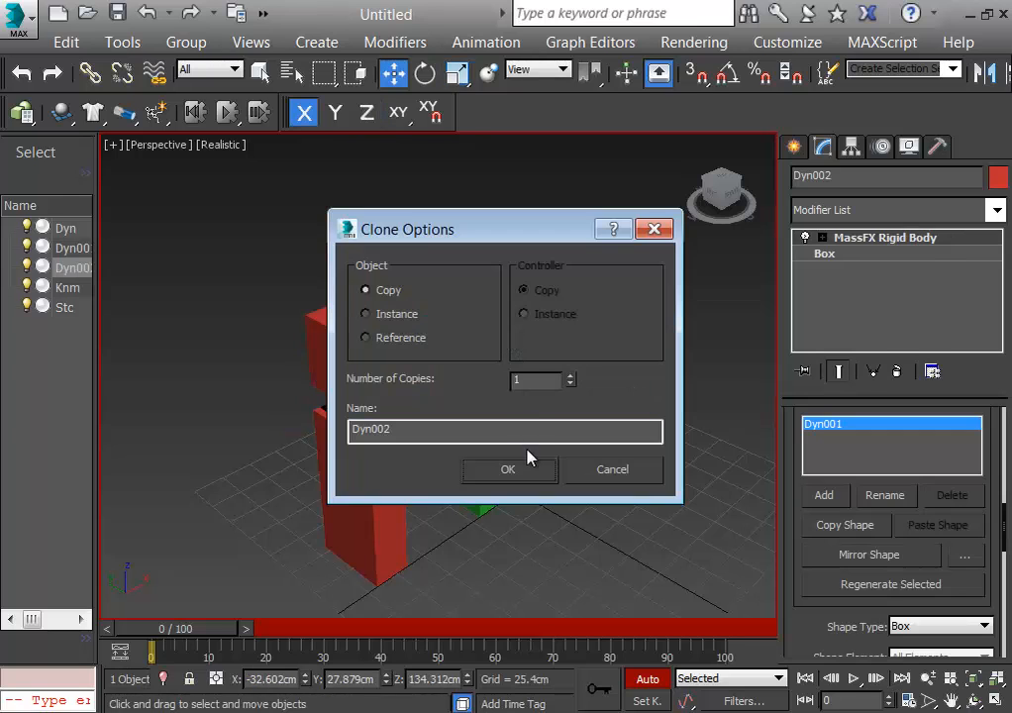
{"action": "left_click", "coordinate": [572, 376]}
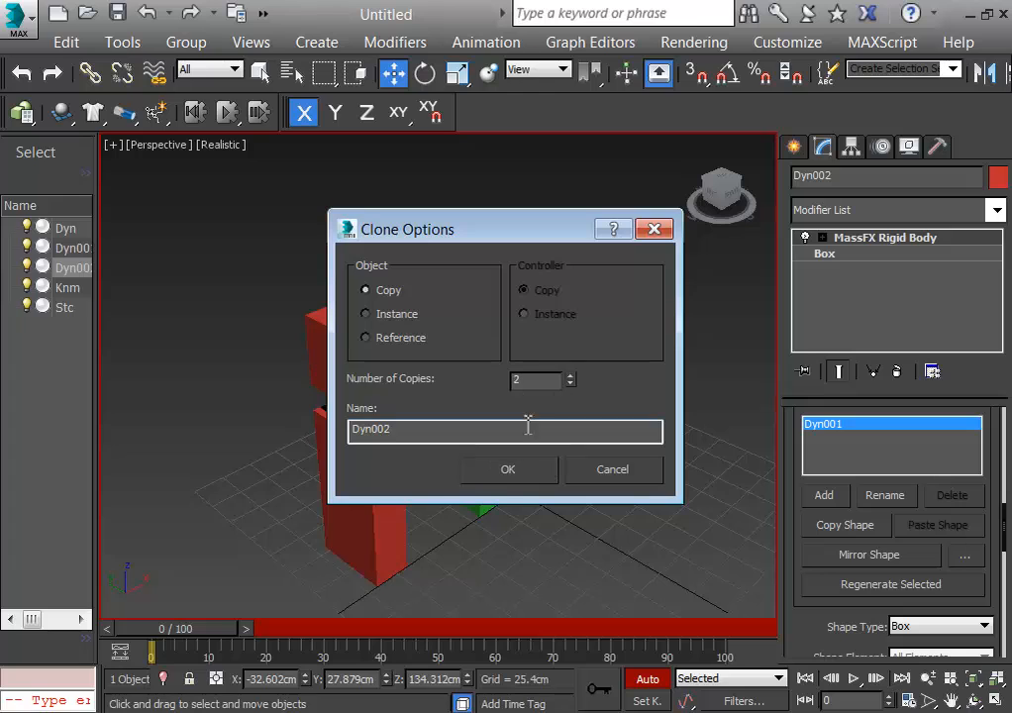
{"action": "left_click", "coordinate": [507, 474]}
{"action": "left_click", "coordinate": [552, 499]}
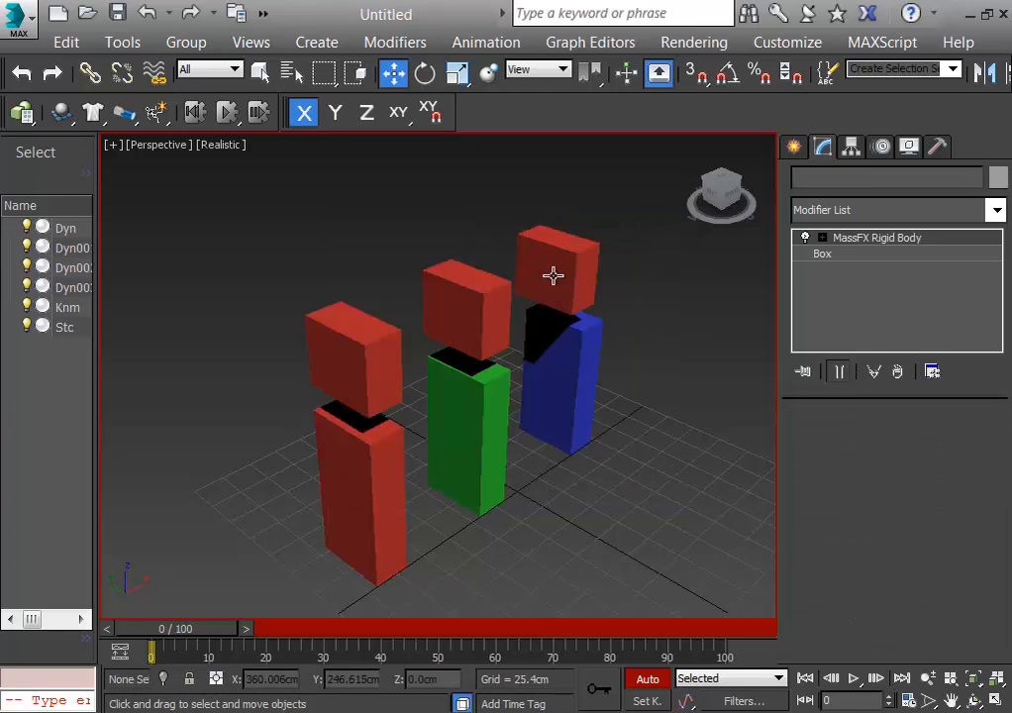
Step: Shift the copy above the blue box to about X 76 cm, then run the MassFX simulation and reset it
{"action": "left_click_drag", "start_coordinate": [551, 275], "coordinate": [594, 279]}
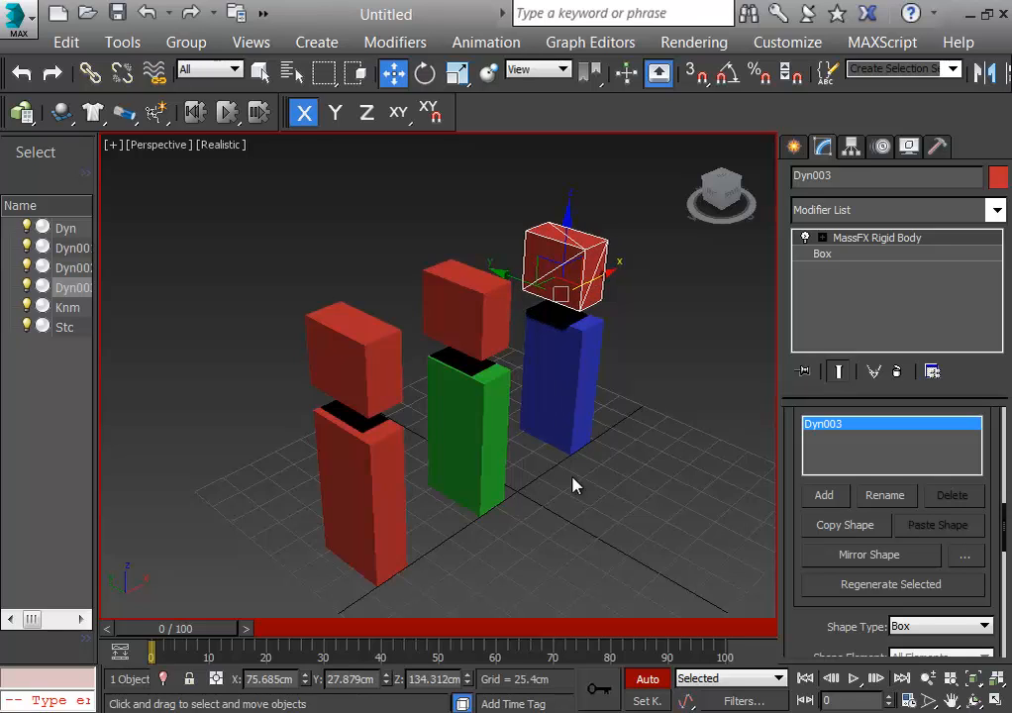
{"action": "left_click", "coordinate": [586, 501]}
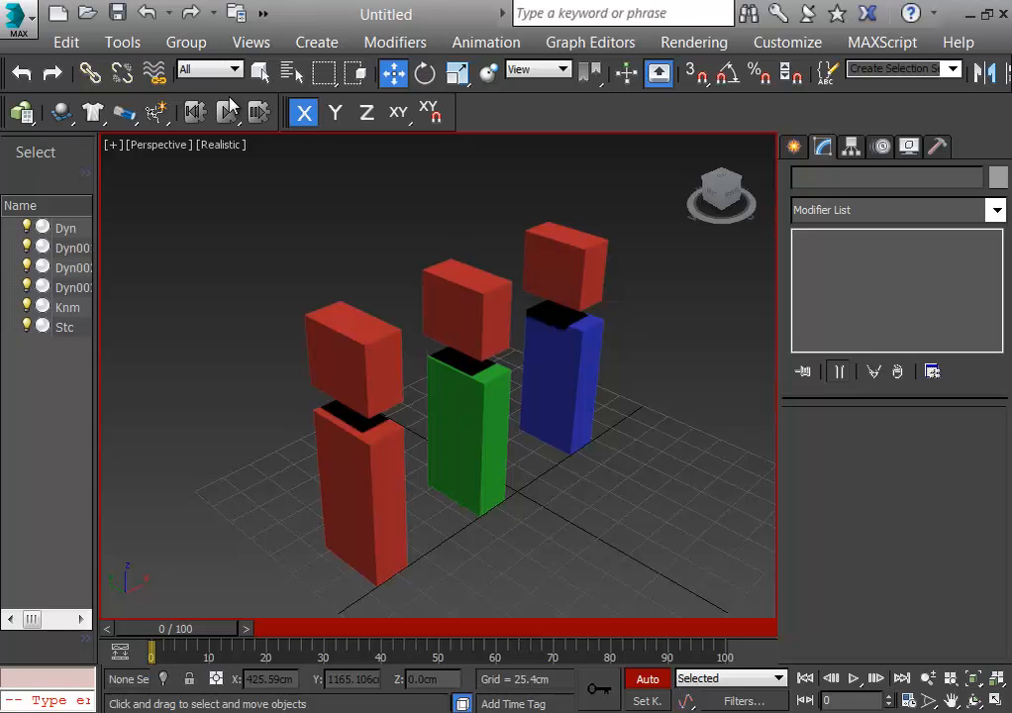
{"action": "left_click", "coordinate": [227, 111]}
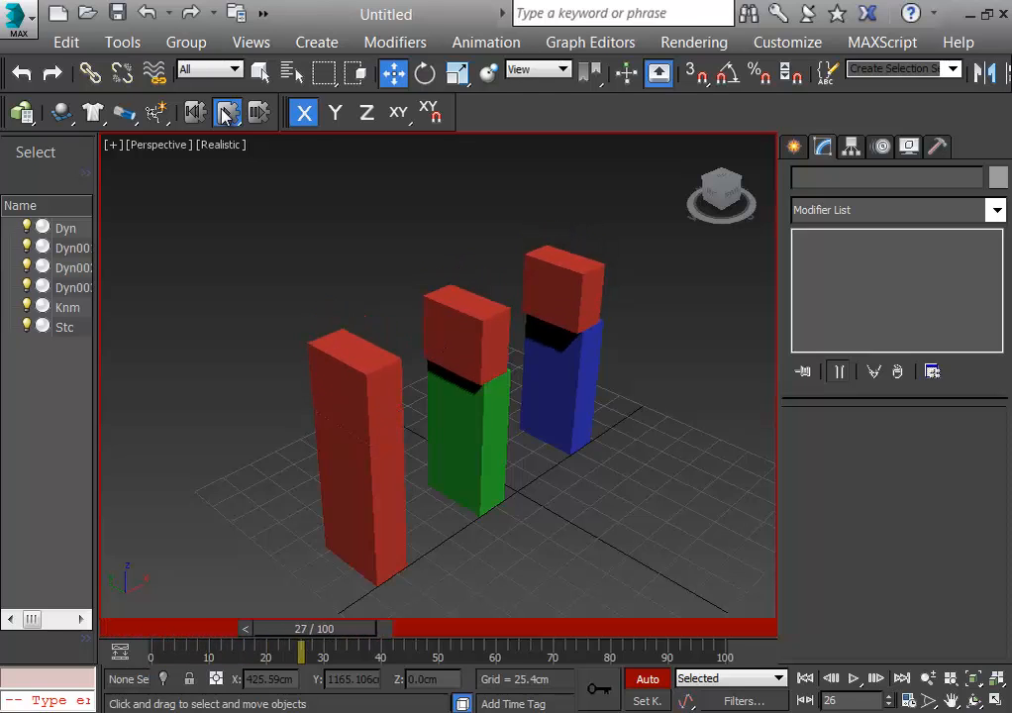
{"action": "left_click", "coordinate": [197, 113]}
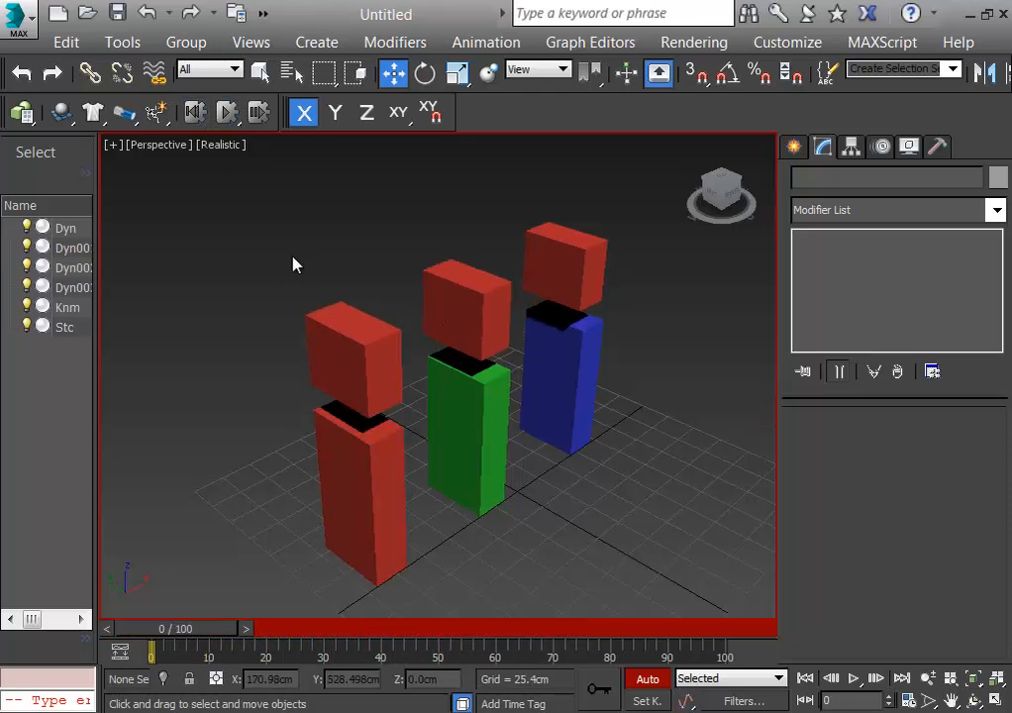
Step: Offset the short Dyn001 box along X to about -166 cm so it overhangs the tall red box
{"action": "left_click_drag", "start_coordinate": [273, 249], "coordinate": [614, 307]}
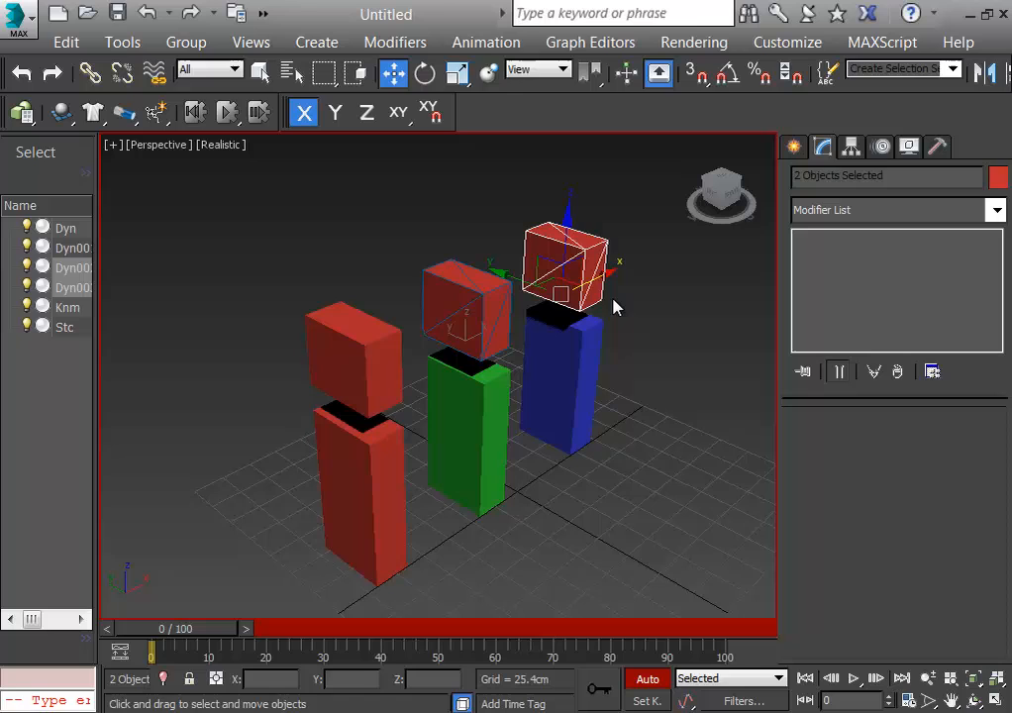
{"action": "left_click", "coordinate": [345, 190]}
{"action": "left_click_drag", "start_coordinate": [360, 318], "coordinate": [297, 343]}
{"action": "left_click", "coordinate": [354, 341]}
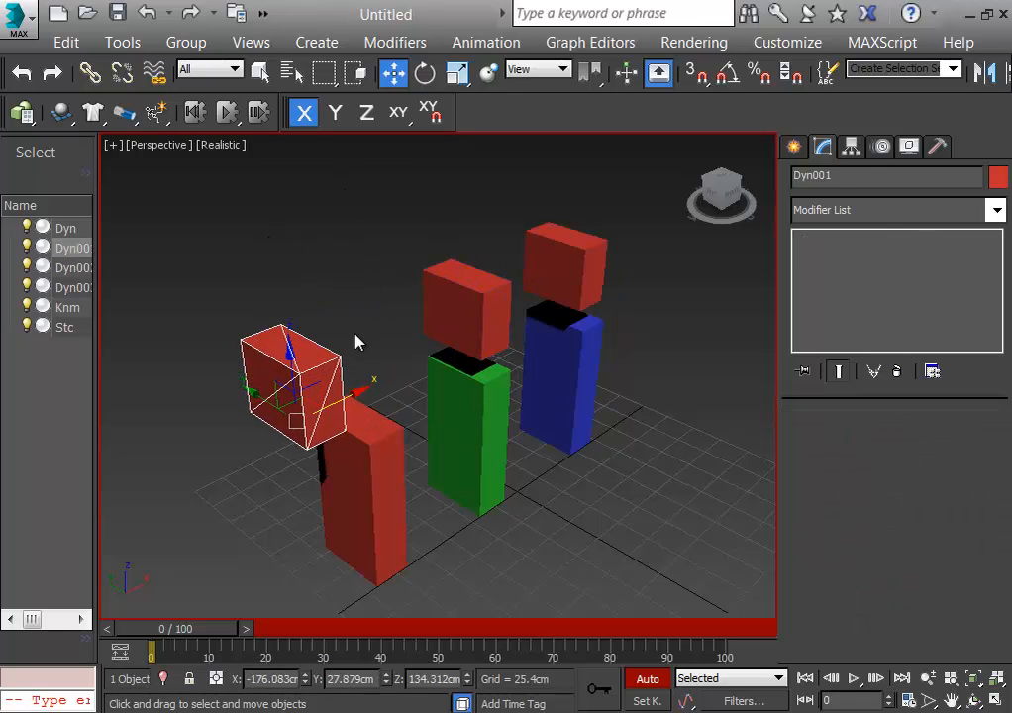
{"action": "left_click", "coordinate": [319, 386]}
{"action": "left_click_drag", "start_coordinate": [342, 398], "coordinate": [354, 397]}
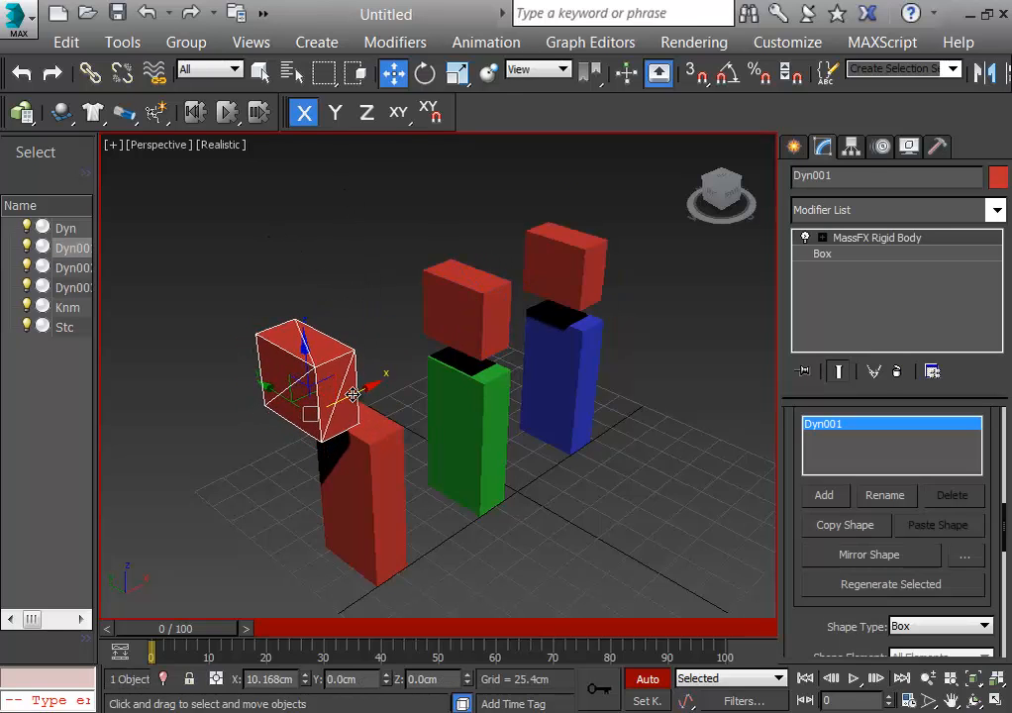
Step: In the Front view, offset the short boxes above the green and blue boxes toward negative X, the blue box's one by about 16 cm
{"action": "key", "text": "l"}
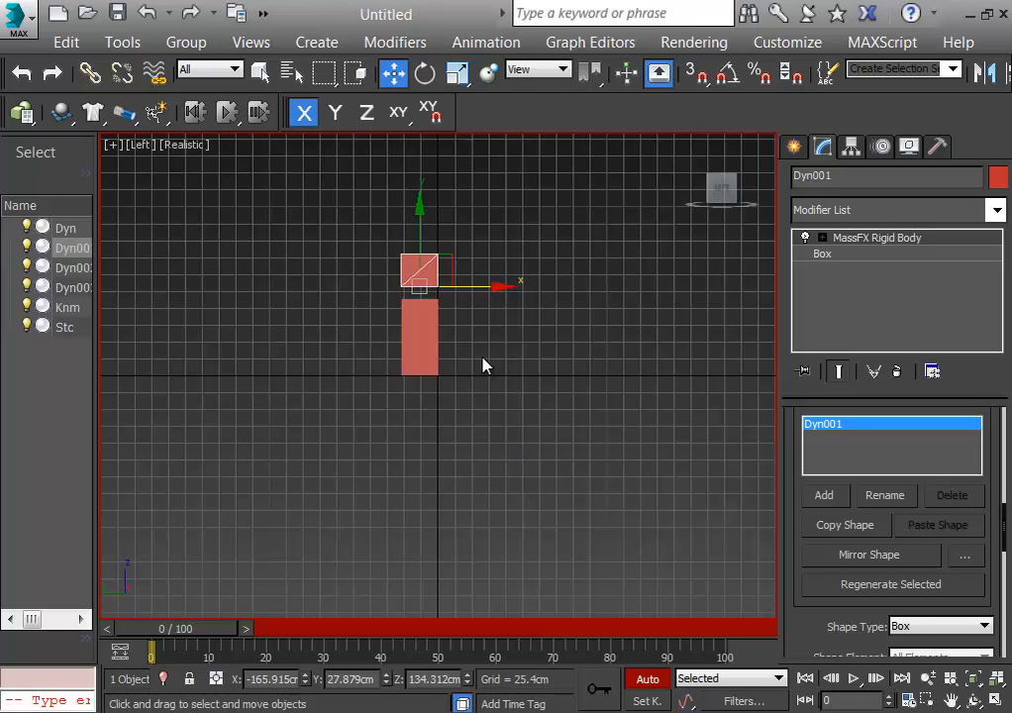
{"action": "key", "text": "f"}
{"action": "left_click_drag", "start_coordinate": [378, 286], "coordinate": [384, 287]}
{"action": "left_click", "coordinate": [431, 267]}
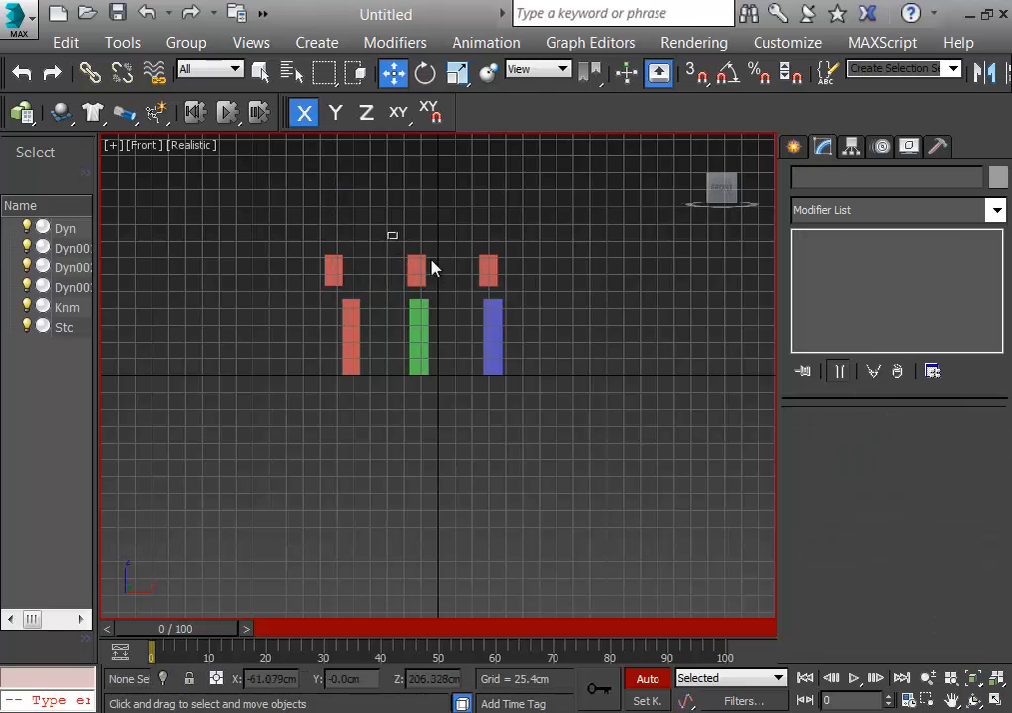
{"action": "left_click_drag", "start_coordinate": [392, 235], "coordinate": [440, 292]}
{"action": "left_click_drag", "start_coordinate": [458, 225], "coordinate": [521, 287]}
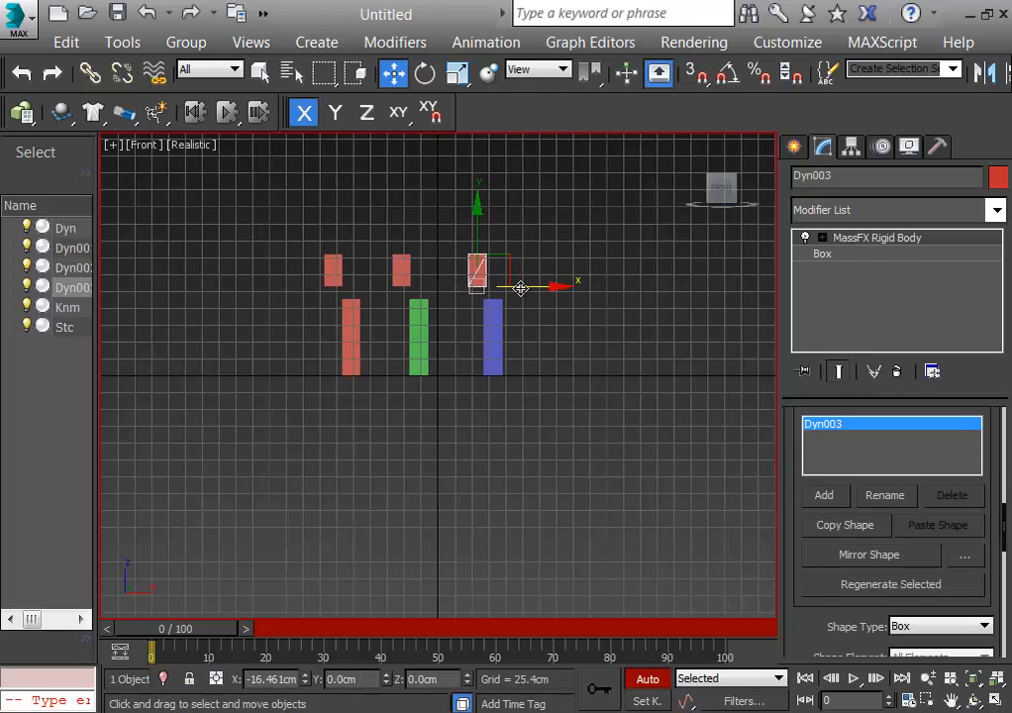
{"action": "left_click", "coordinate": [378, 598]}
Step: Return to the Perspective home view, run the MassFX simulation with the offset boxes, and reset it to frame 0
{"action": "key", "text": "p"}
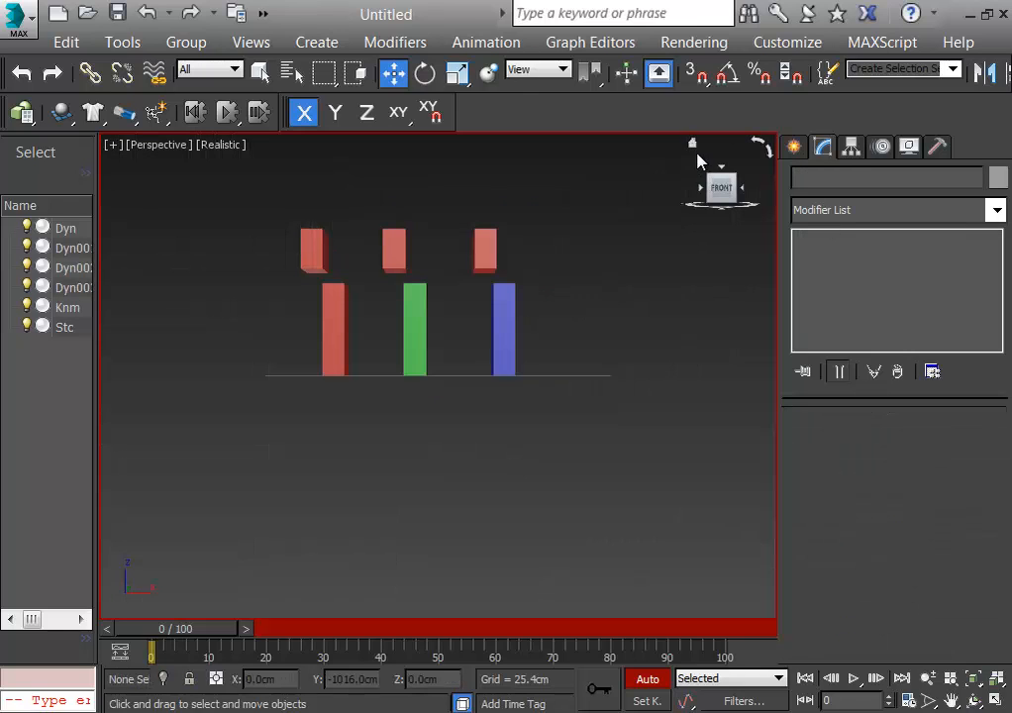
{"action": "left_click", "coordinate": [694, 148]}
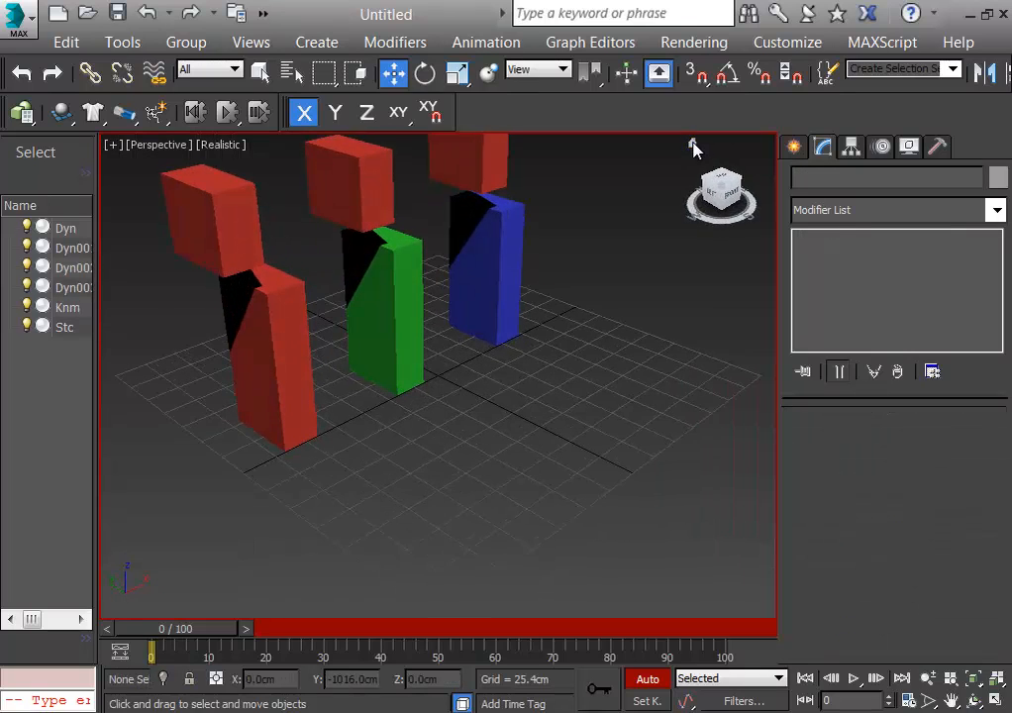
{"action": "left_click_drag", "start_coordinate": [691, 141], "coordinate": [605, 230]}
{"action": "middle_click_drag", "start_coordinate": [605, 230], "coordinate": [658, 285]}
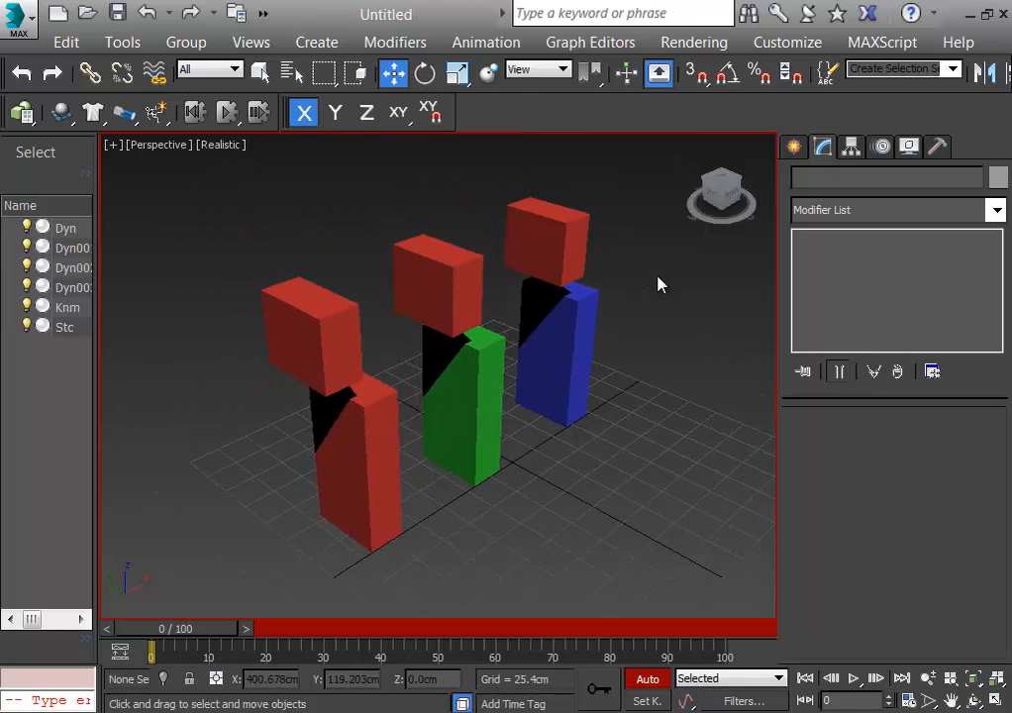
{"action": "left_click", "coordinate": [228, 113]}
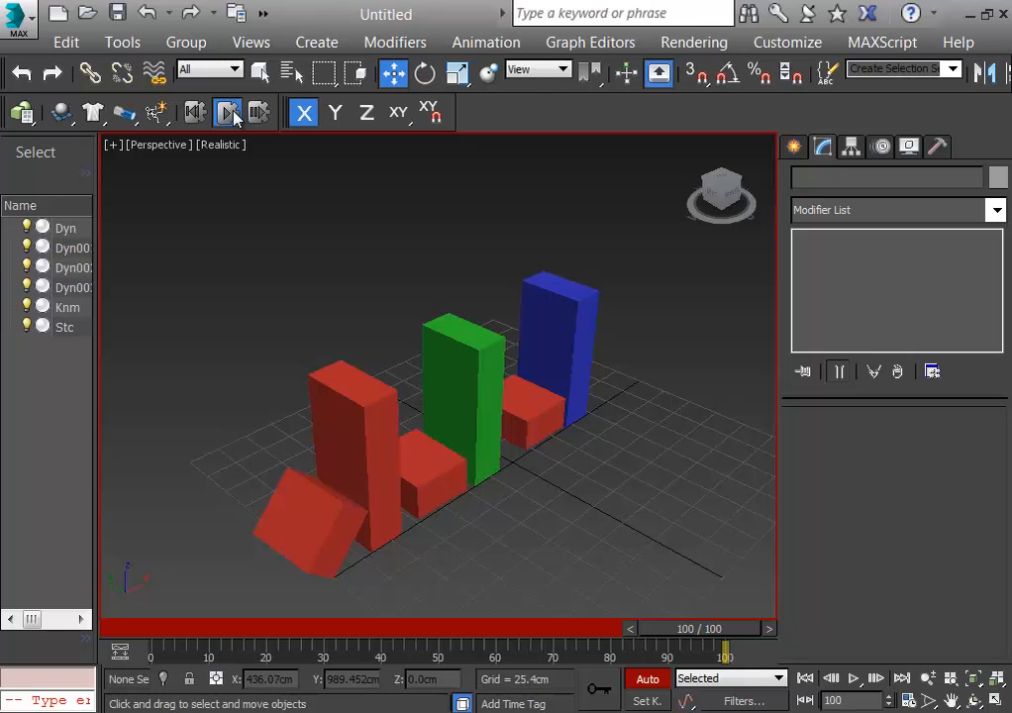
{"action": "left_click", "coordinate": [195, 112]}
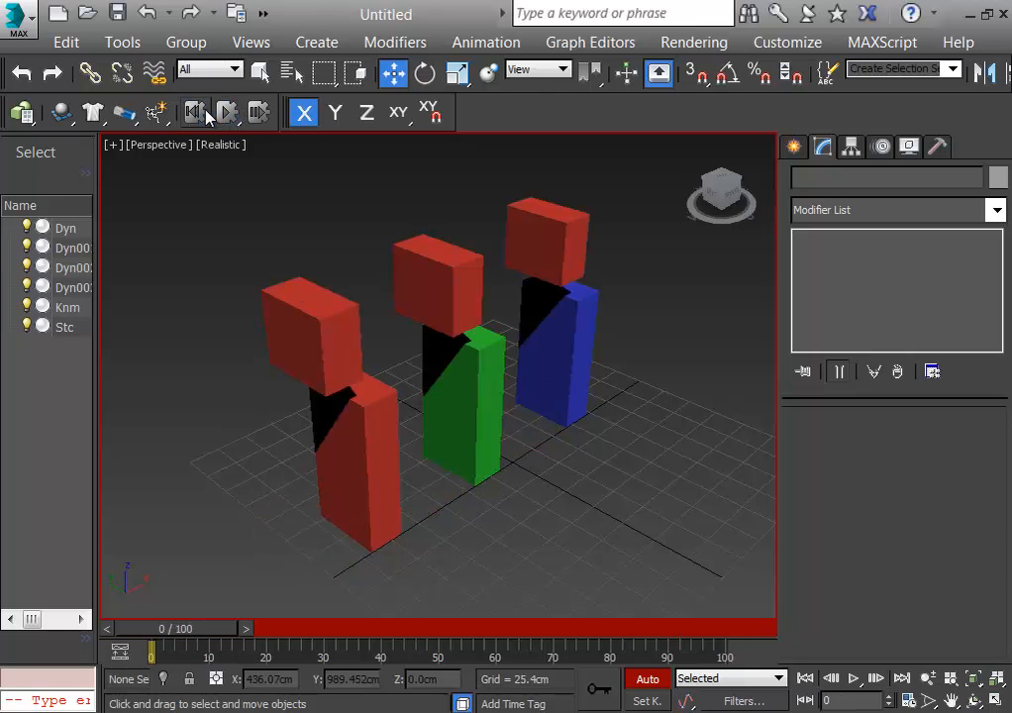
Step: Delete the three short red boxes Dyn001, Dyn002 and Dyn003
{"action": "left_click", "coordinate": [67, 249]}
{"action": "left_click", "coordinate": [76, 289], "text": "shift"}
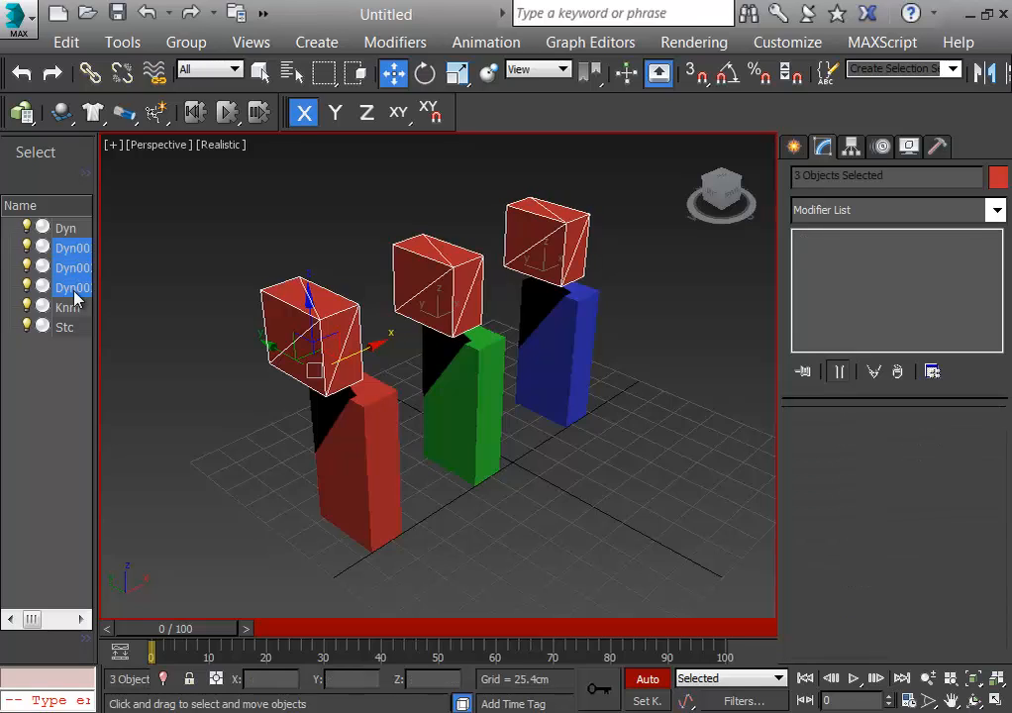
{"action": "key", "text": "Delete"}
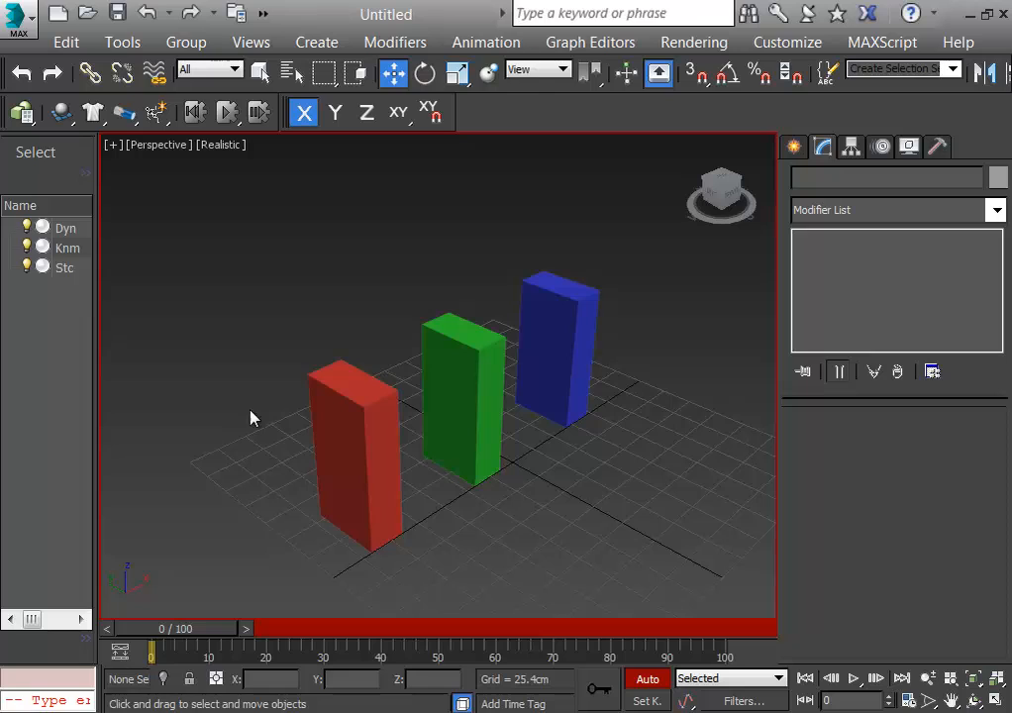
Step: Select the green Knm box, turn off Auto Key, and clear the selection
{"action": "left_click", "coordinate": [477, 390]}
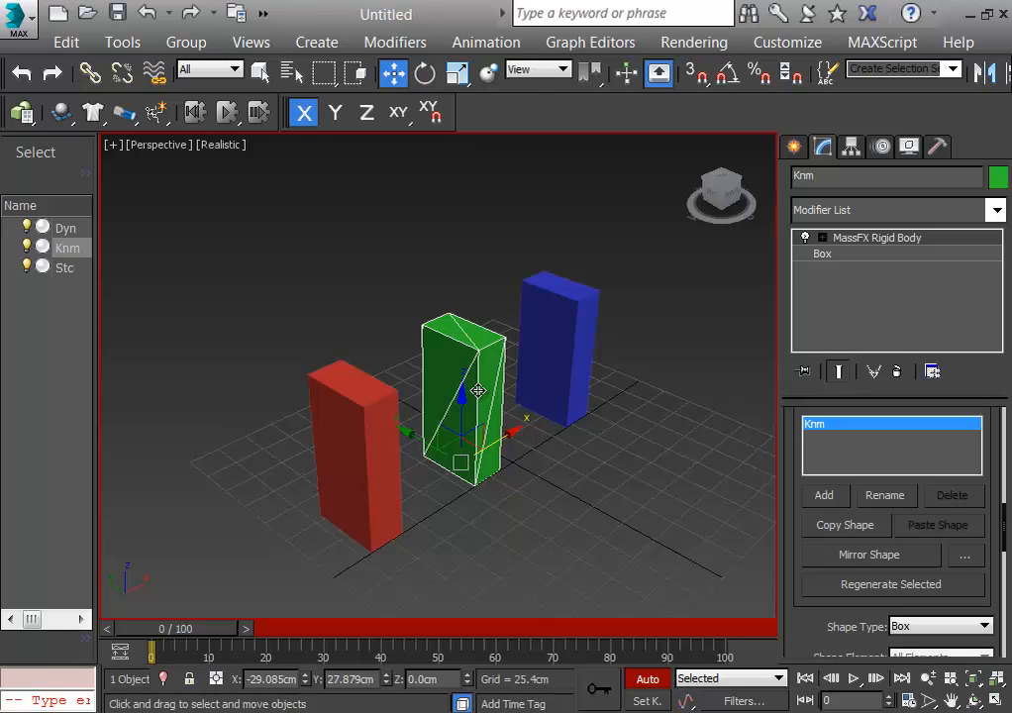
{"action": "left_click", "coordinate": [646, 681]}
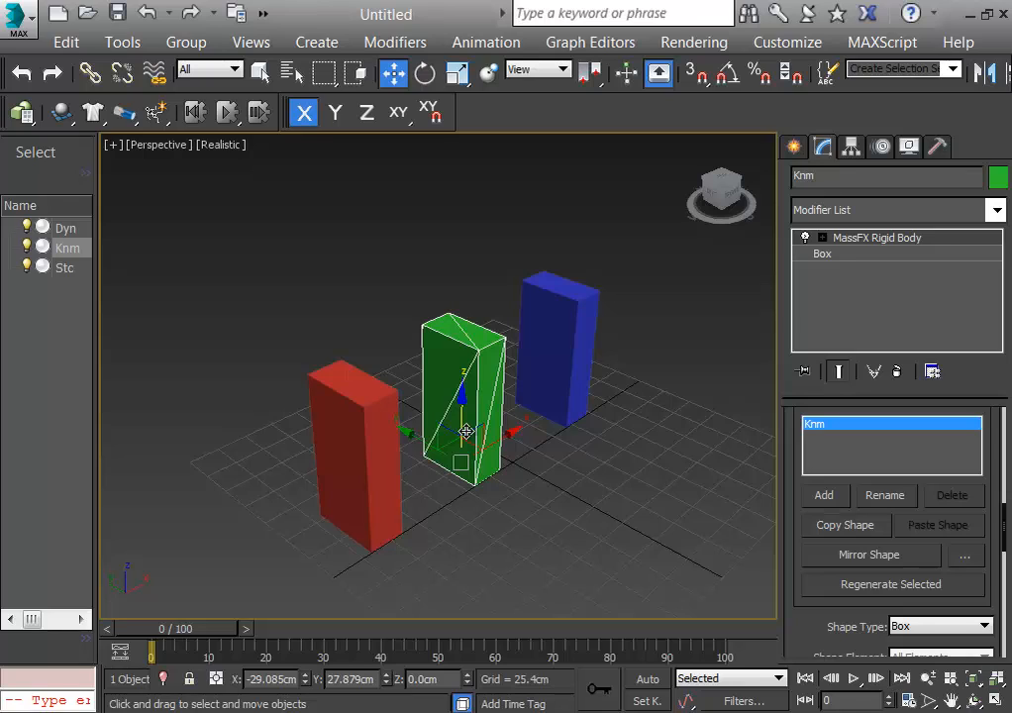
{"action": "left_click", "coordinate": [589, 462]}
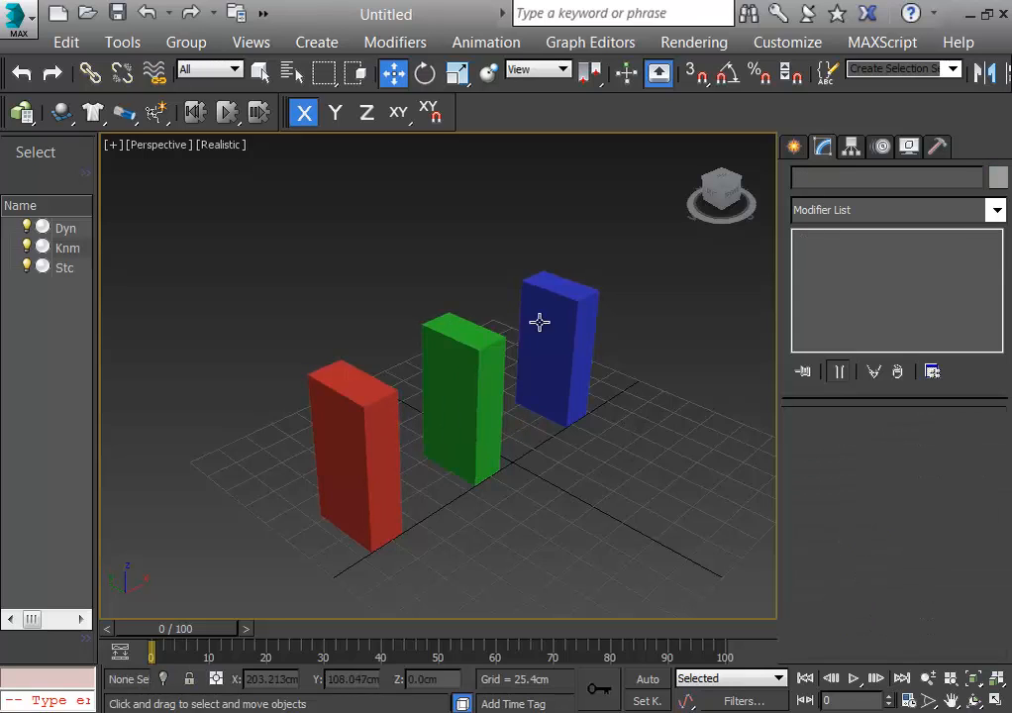
Step: Keyframe the blue Stc box with Auto Key to hold until frame 20 and reach about X -193 cm at frame 60; turn off Auto Key
{"action": "left_click", "coordinate": [542, 391]}
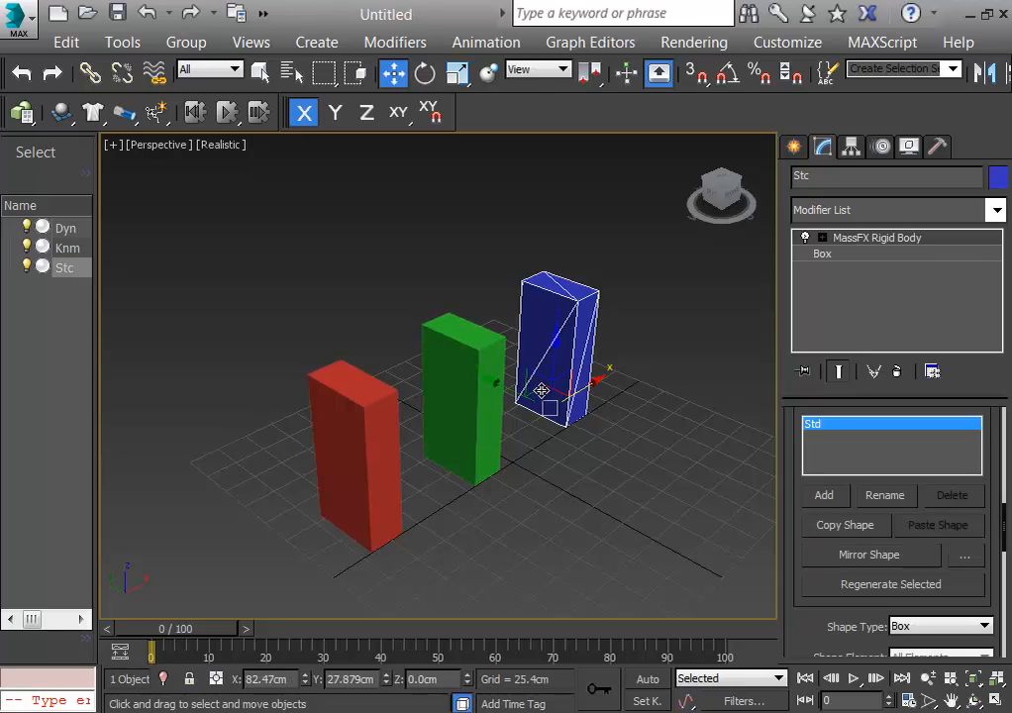
{"action": "left_click", "coordinate": [649, 678]}
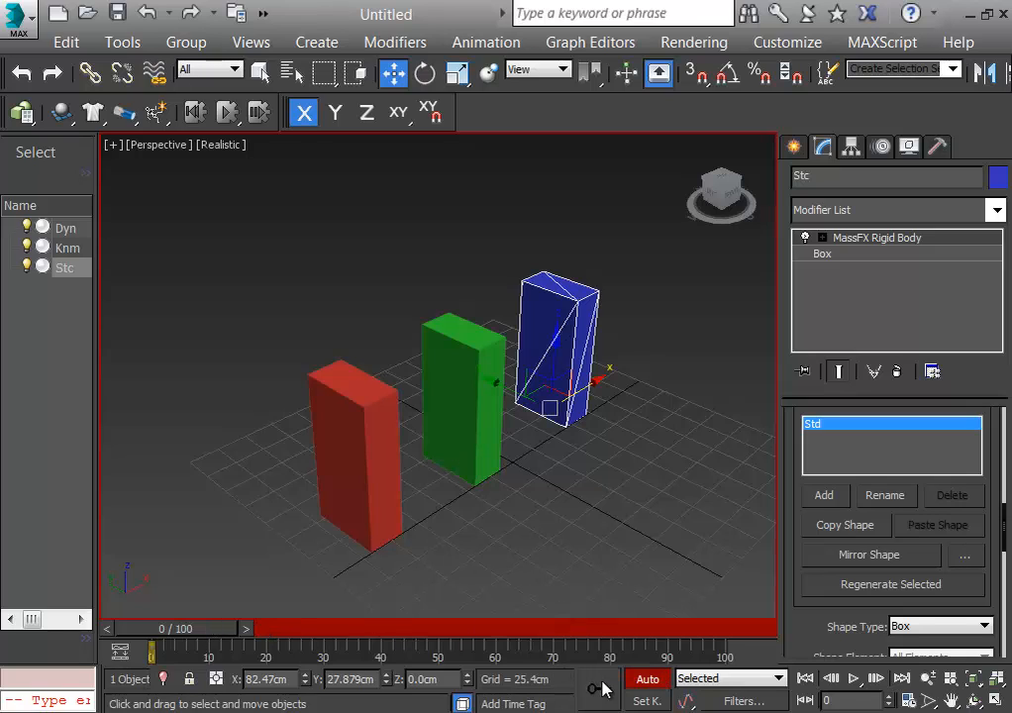
{"action": "left_click_drag", "start_coordinate": [173, 638], "coordinate": [277, 631]}
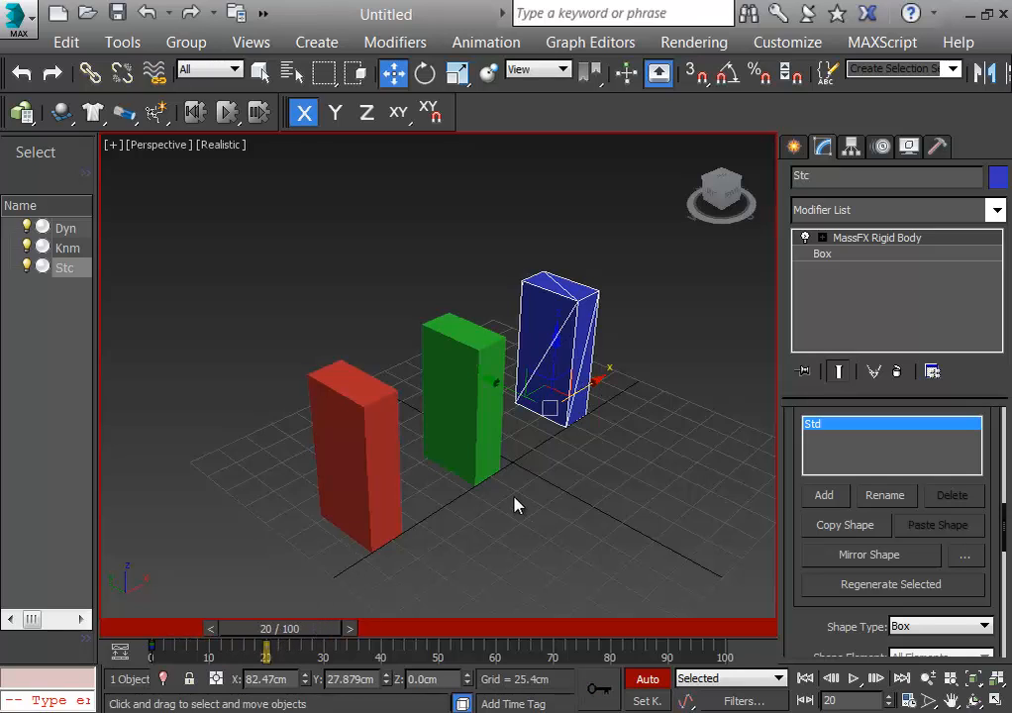
{"action": "left_click_drag", "start_coordinate": [287, 631], "coordinate": [502, 634]}
{"action": "key", "text": "w"}
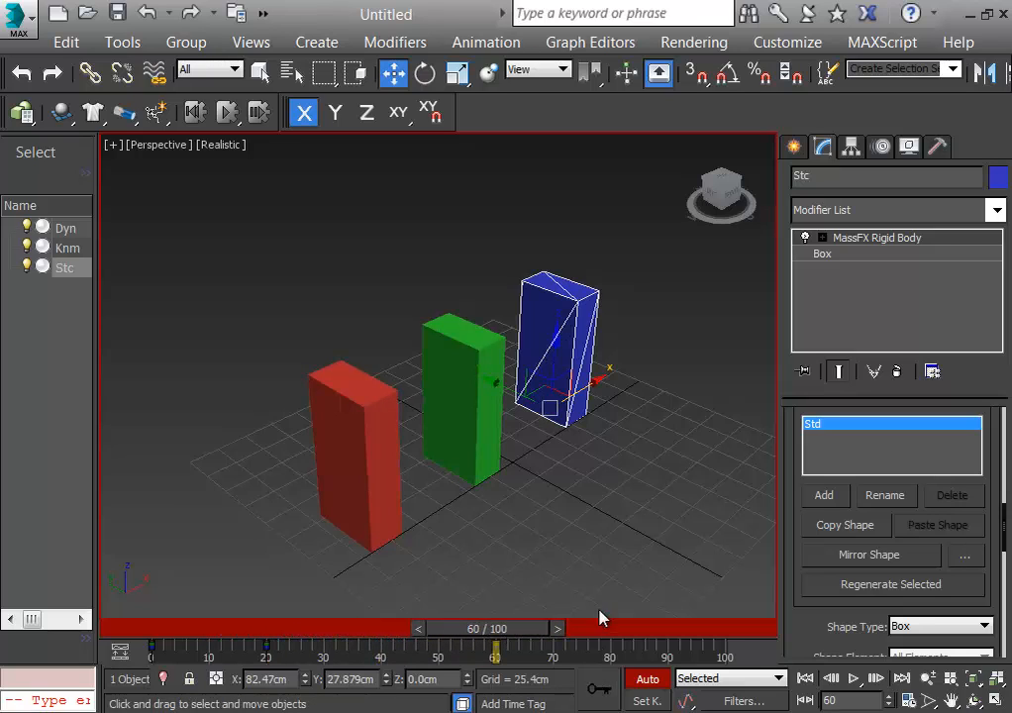
{"action": "left_click_drag", "start_coordinate": [588, 389], "coordinate": [281, 511]}
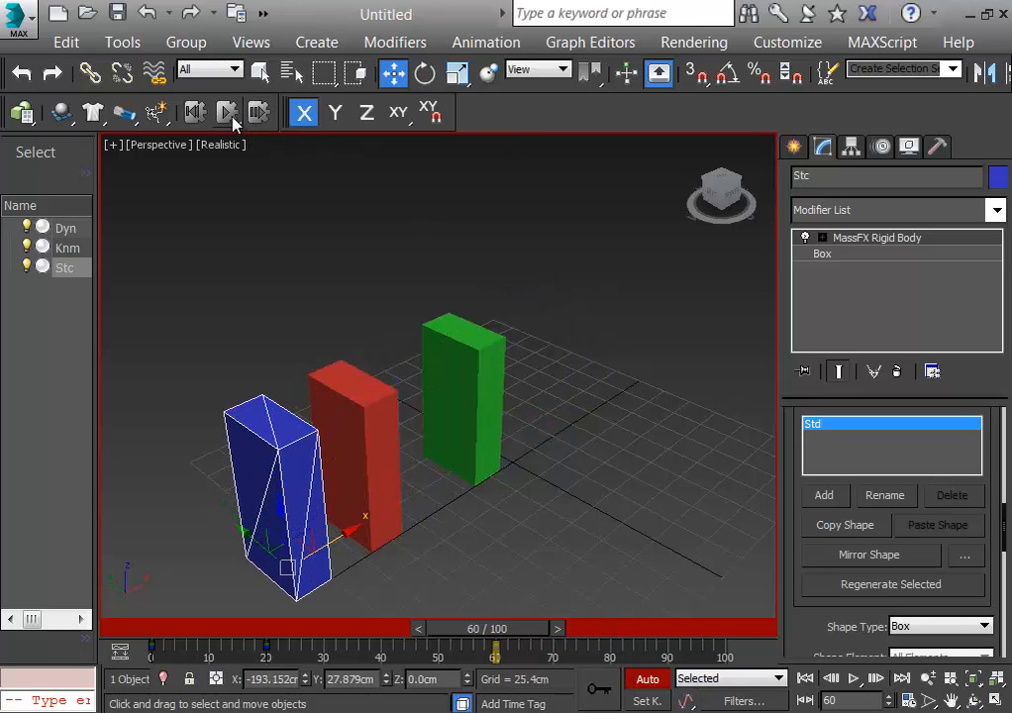
{"action": "left_click", "coordinate": [647, 678]}
Step: Return to frame 0, run the MassFX simulation with the animated blue box, reset it, and clear the selection
{"action": "left_click_drag", "start_coordinate": [490, 628], "coordinate": [97, 595]}
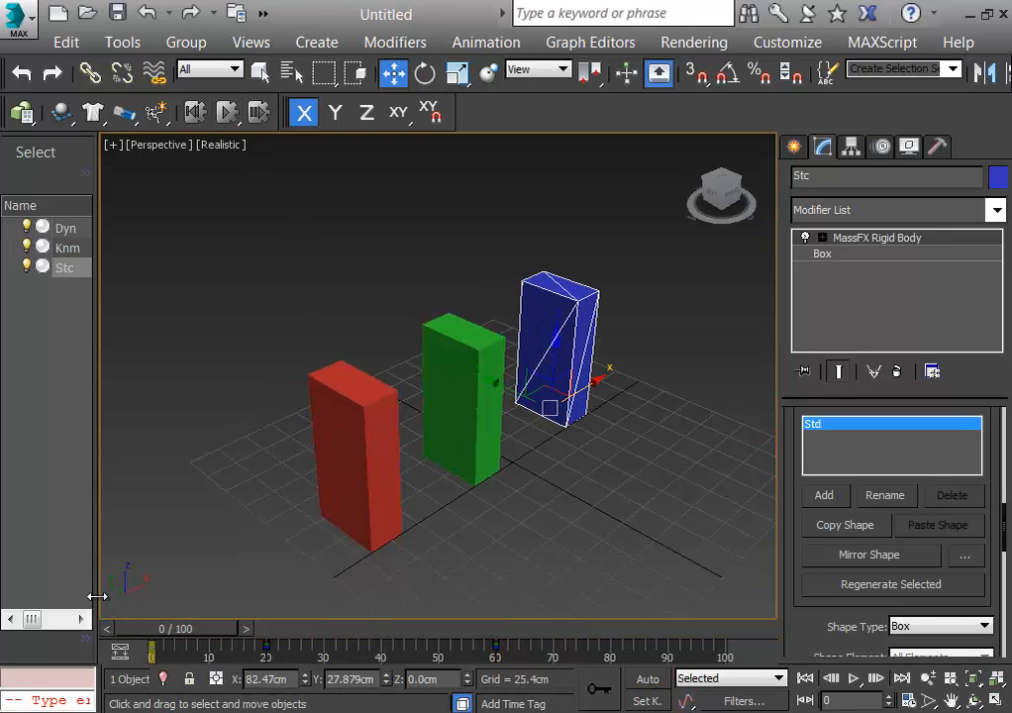
{"action": "left_click", "coordinate": [227, 115]}
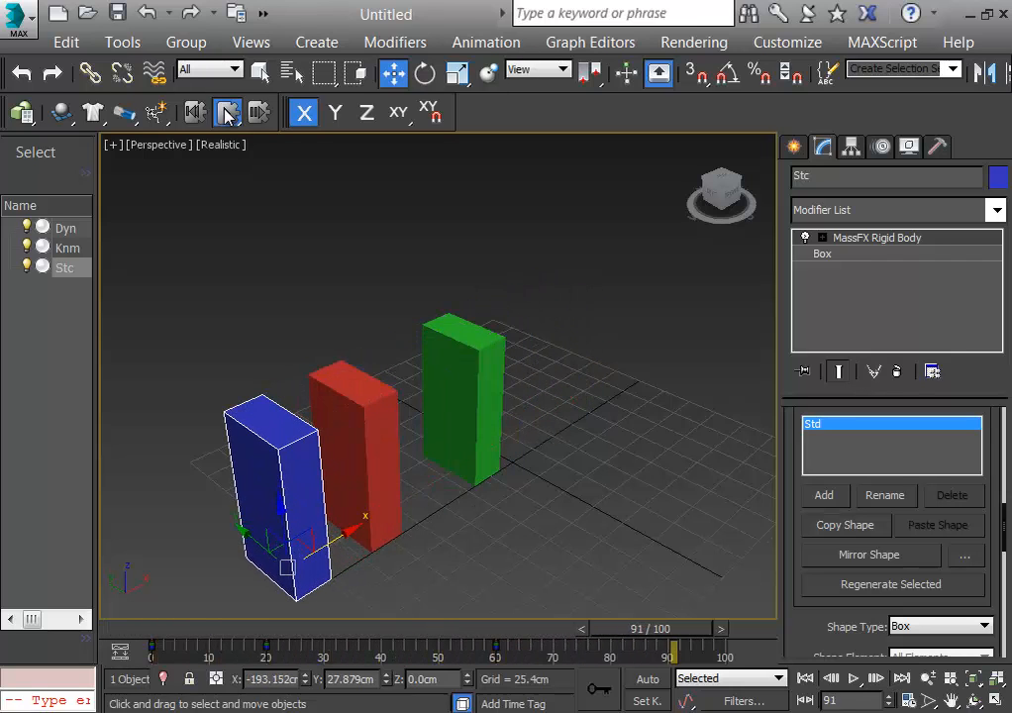
{"action": "left_click", "coordinate": [195, 112]}
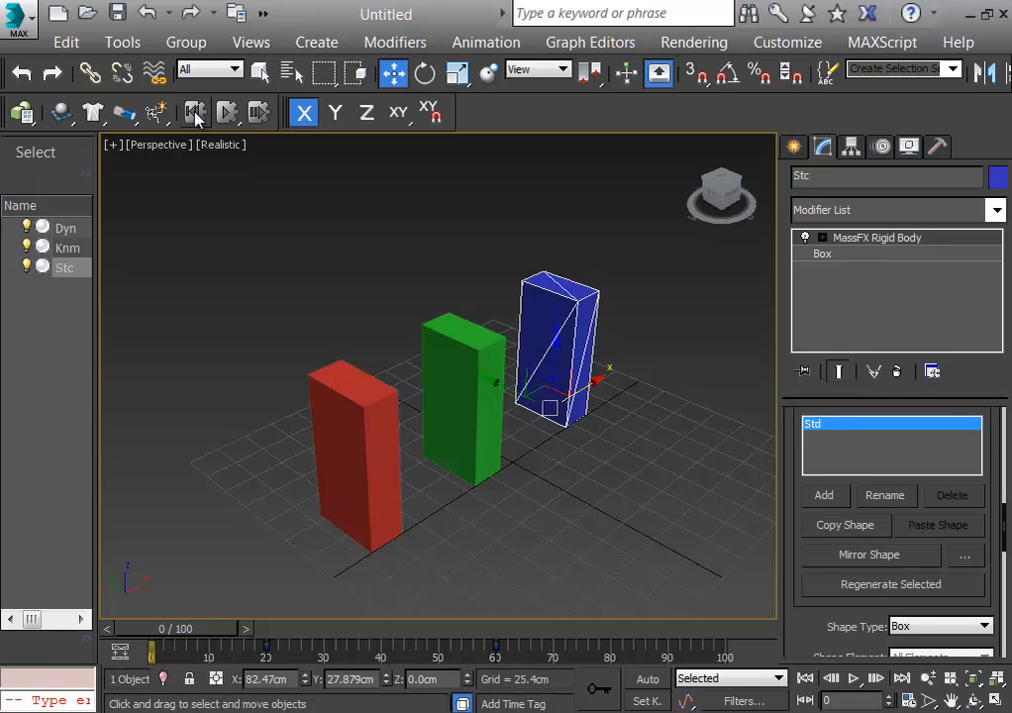
{"action": "left_click", "coordinate": [225, 264]}
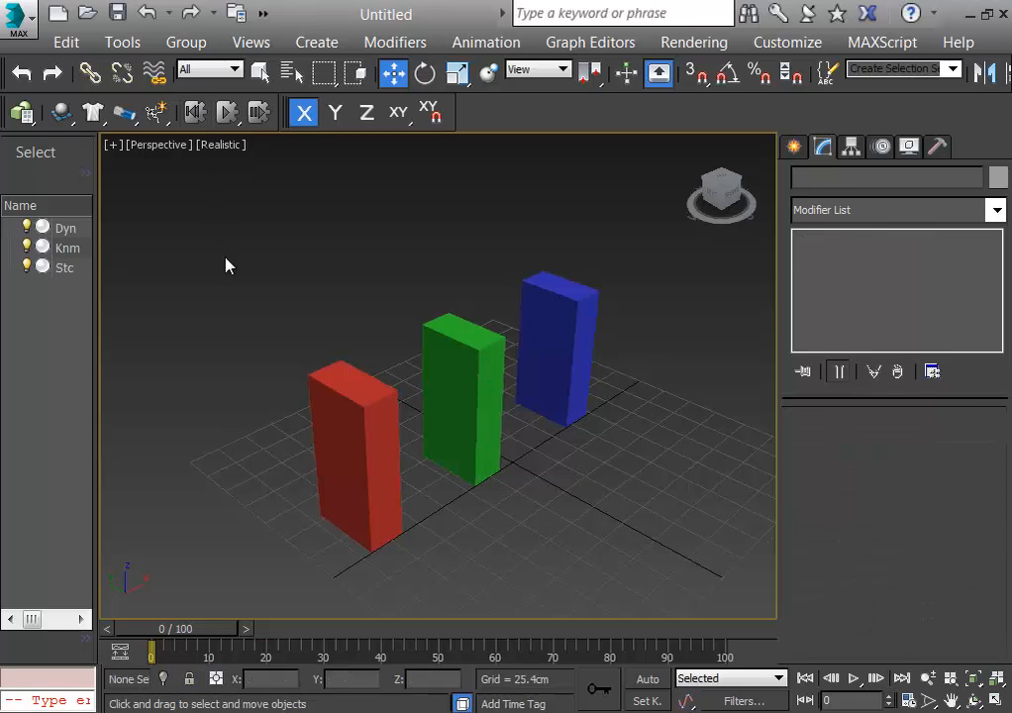
Step: Move the blue Stc box along X to about 72 cm, and try to clone it upward
{"action": "left_click", "coordinate": [582, 341]}
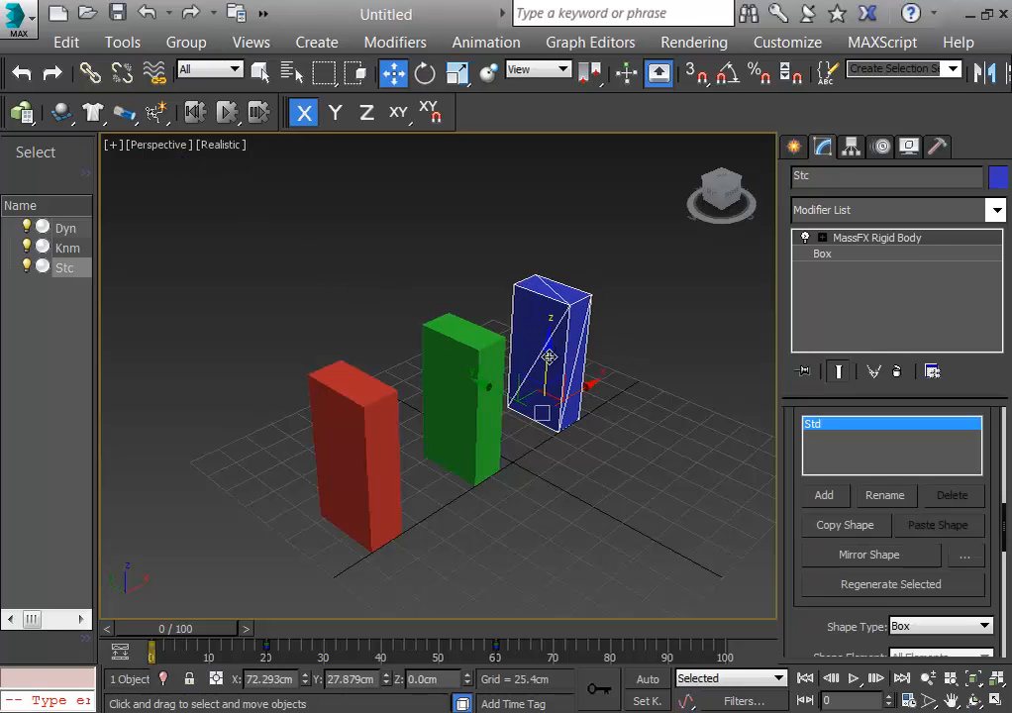
{"action": "mouse_move", "coordinate": [549, 355]}
{"action": "left_mouse_down"}
{"action": "mouse_move", "coordinate": [550, 291]}
{"action": "mouse_move", "coordinate": [550, 352]}
{"action": "left_mouse_up"}
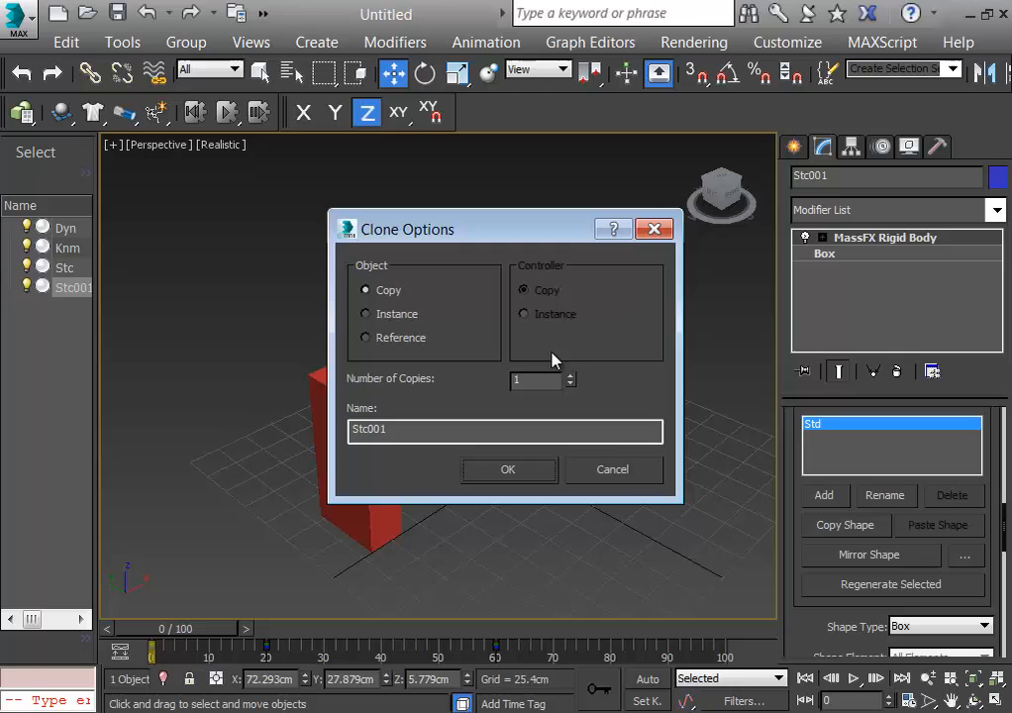
{"action": "left_click", "coordinate": [614, 473]}
{"action": "left_click", "coordinate": [488, 492]}
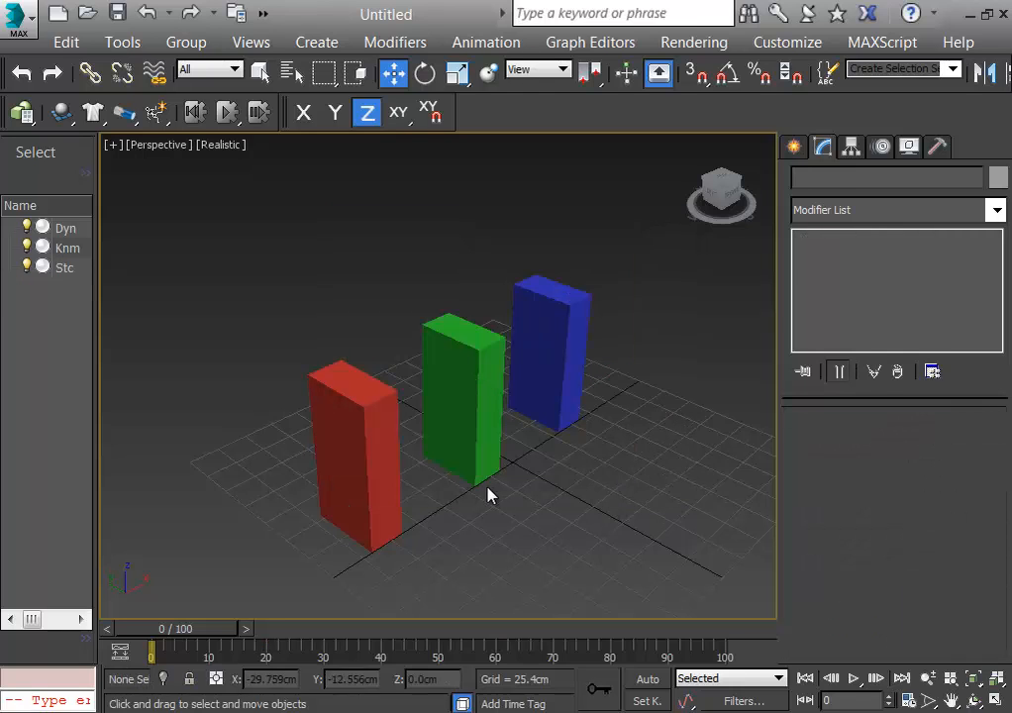
Step: Clone the red Dyn box straight upward as Dyn001, to a height of about Z 128 cm
{"action": "left_click", "coordinate": [377, 458]}
{"action": "key", "text": "ctrl+z"}
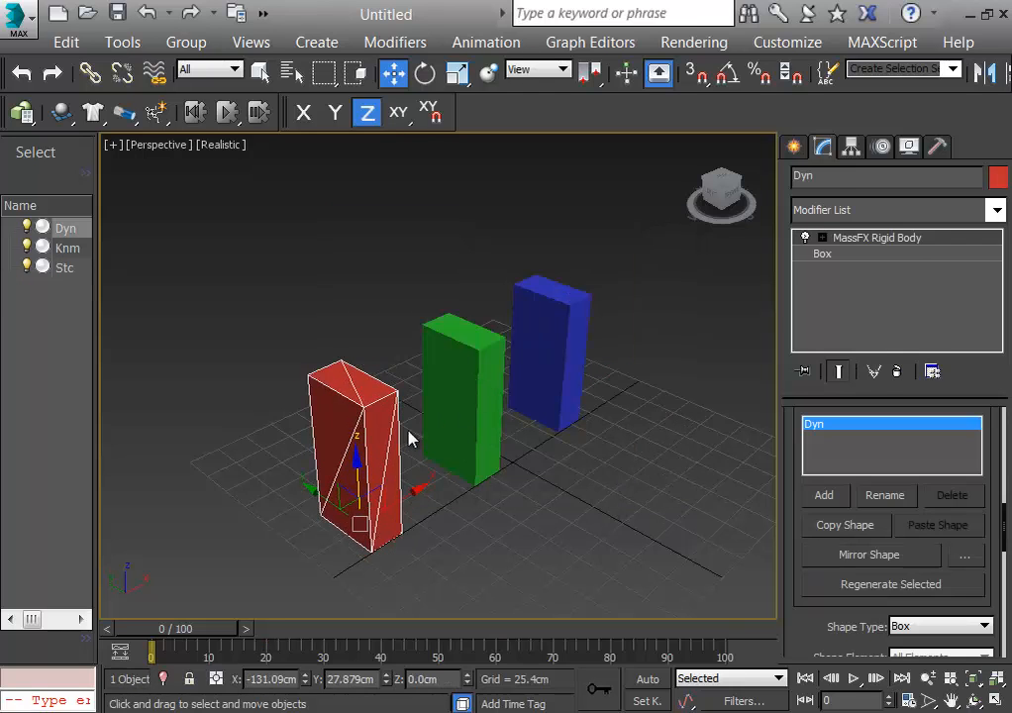
{"action": "left_click_drag", "start_coordinate": [354, 459], "coordinate": [349, 283]}
{"action": "left_click", "coordinate": [520, 474]}
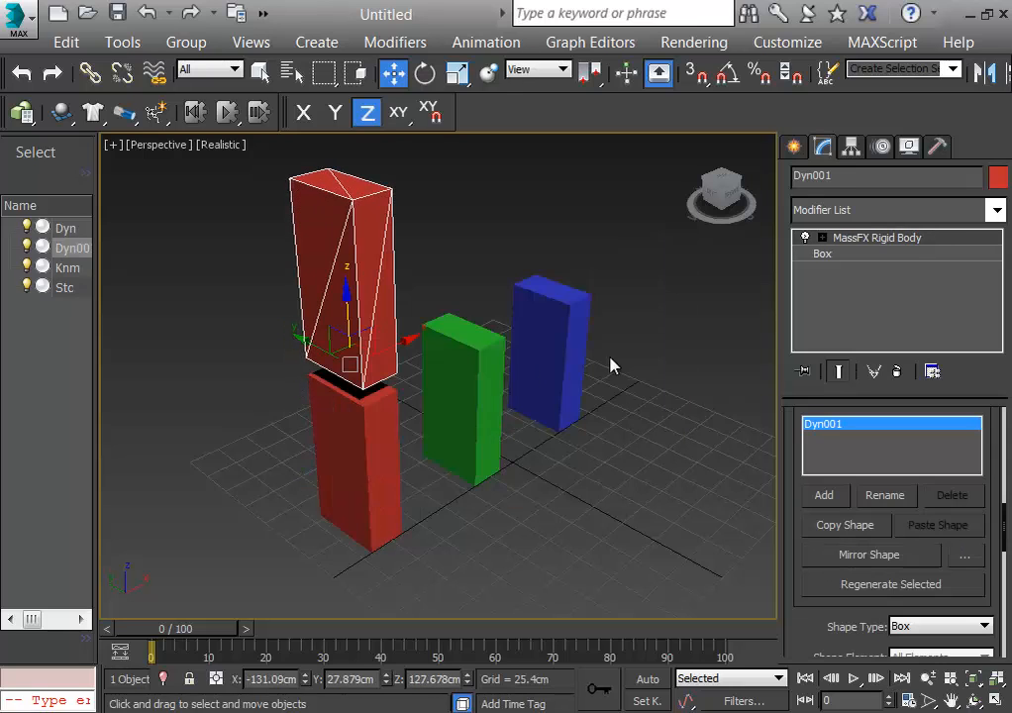
Step: Scale the Dyn001 box along Z to about 37%, regenerate its MassFX physical shape, and clear the selection
{"action": "left_click", "coordinate": [456, 72]}
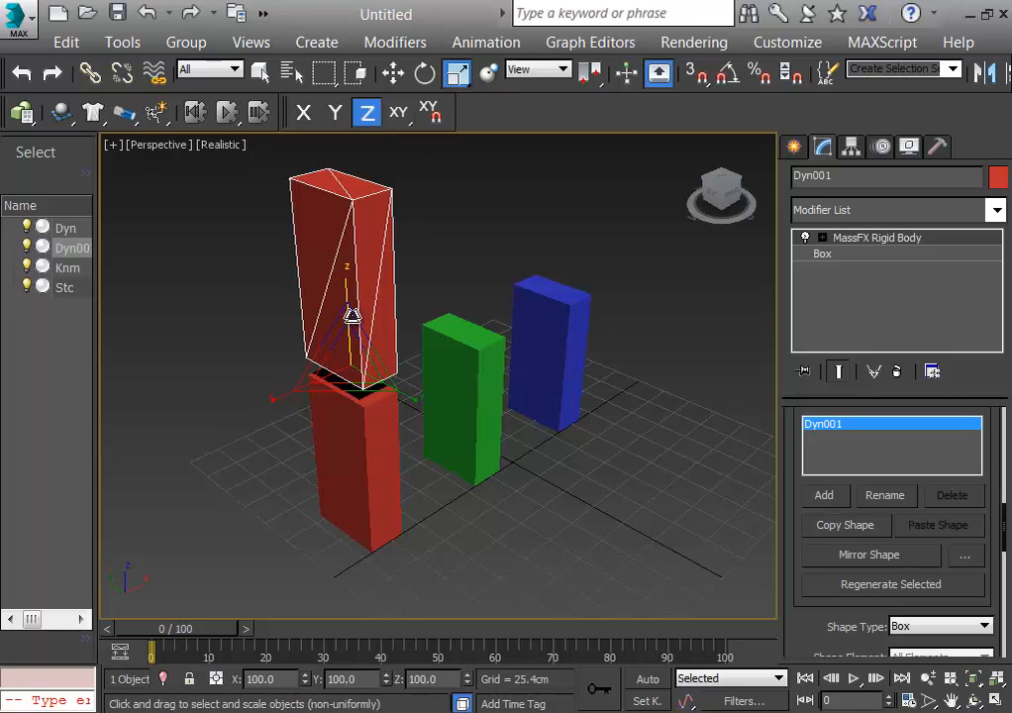
{"action": "left_click_drag", "start_coordinate": [347, 289], "coordinate": [346, 395]}
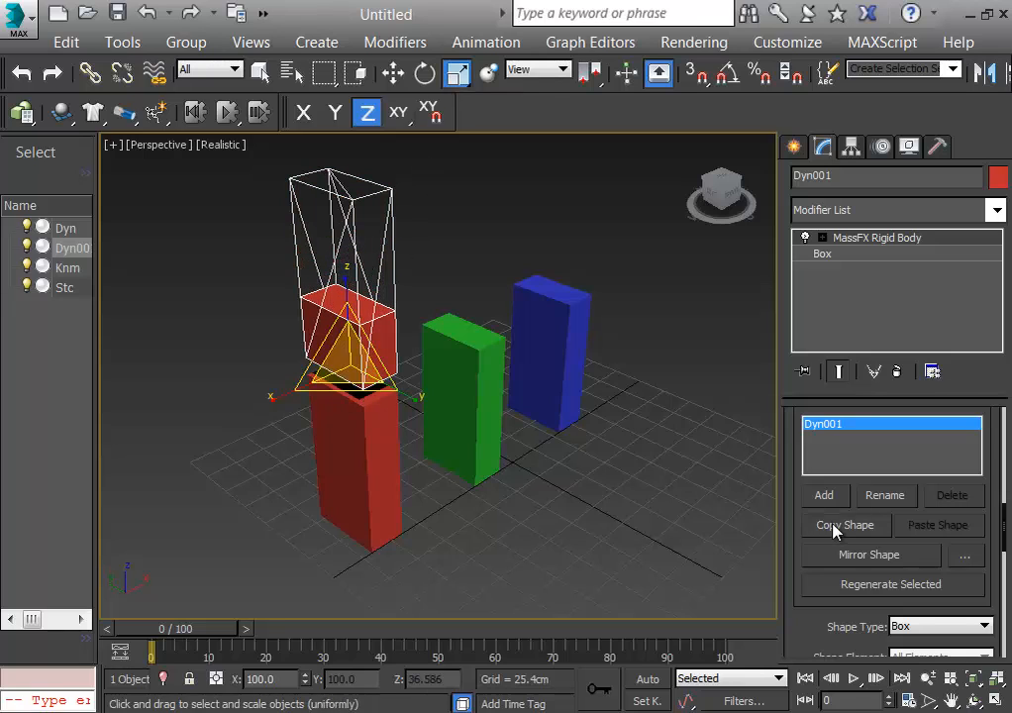
{"action": "left_click", "coordinate": [873, 585]}
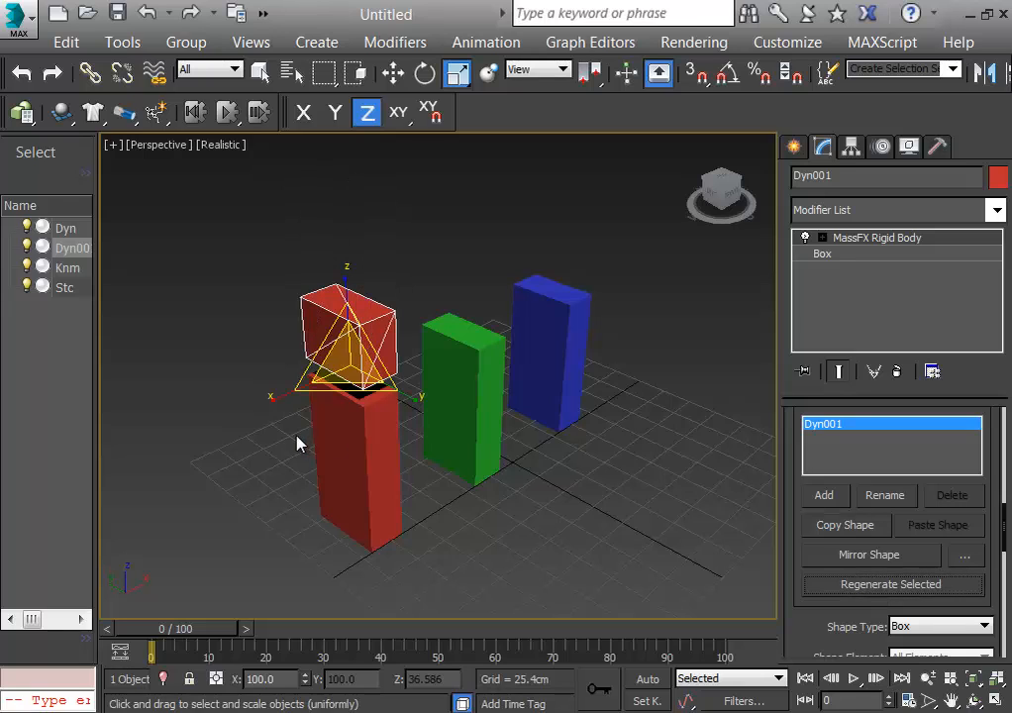
{"action": "left_click", "coordinate": [626, 567]}
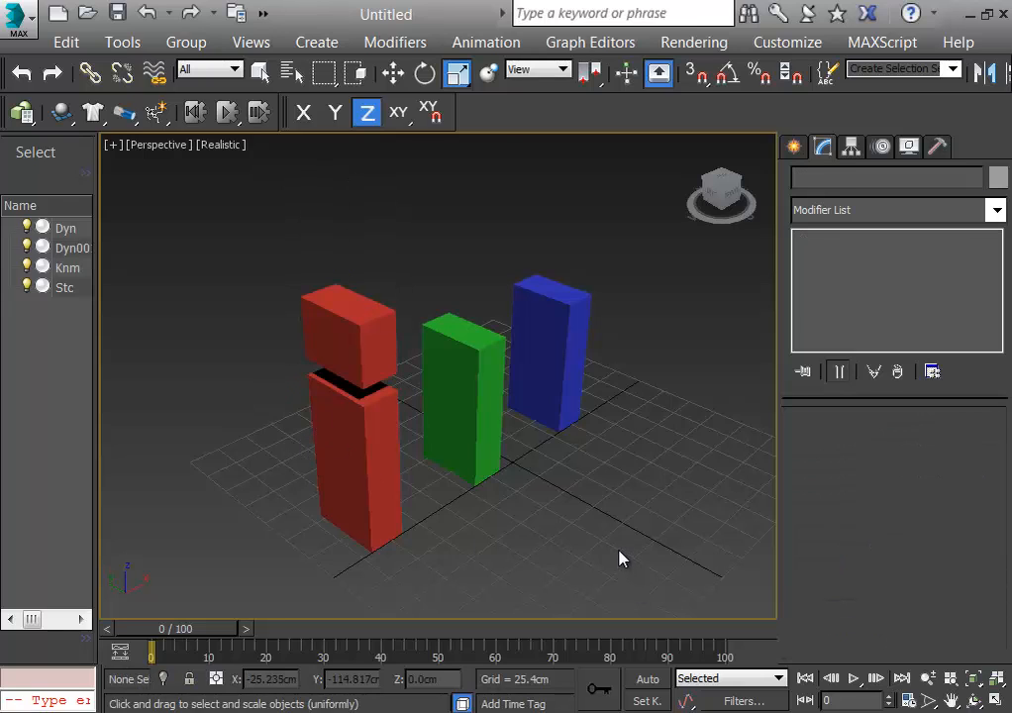
Step: In the Front view, clone the short red box along X as two copies about 102 cm apart, above the green and blue boxes
{"action": "key", "text": "f"}
{"action": "left_click_drag", "start_coordinate": [328, 255], "coordinate": [385, 287]}
{"action": "key", "text": "w"}
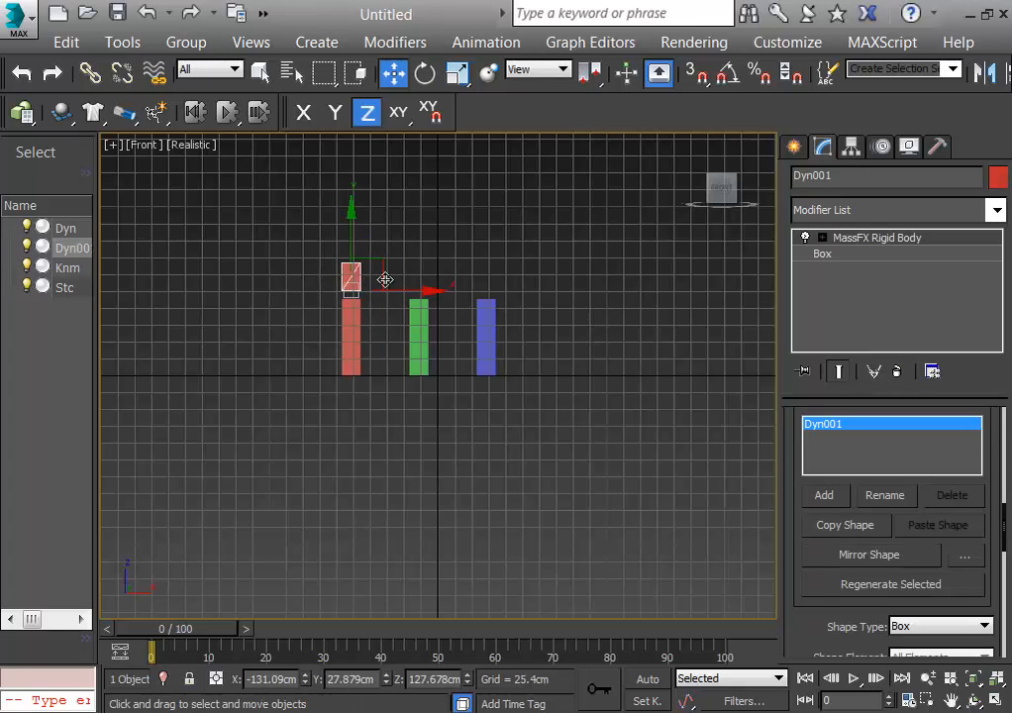
{"action": "left_click_drag", "start_coordinate": [416, 292], "coordinate": [474, 296]}
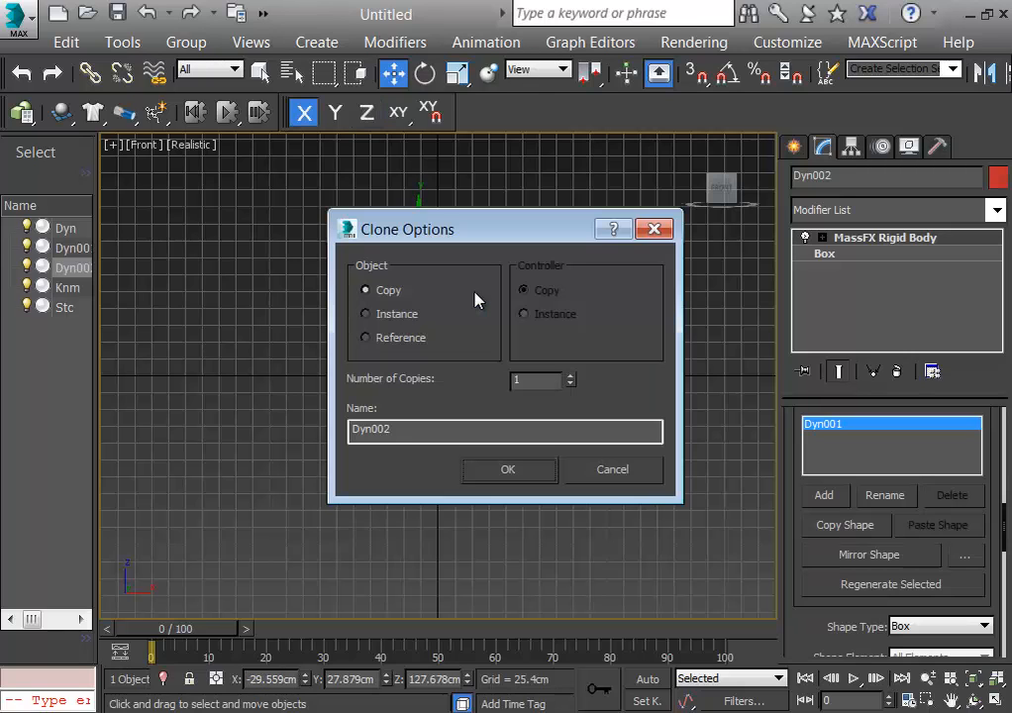
{"action": "left_click", "coordinate": [570, 377]}
{"action": "left_click", "coordinate": [531, 476]}
{"action": "left_click", "coordinate": [559, 514]}
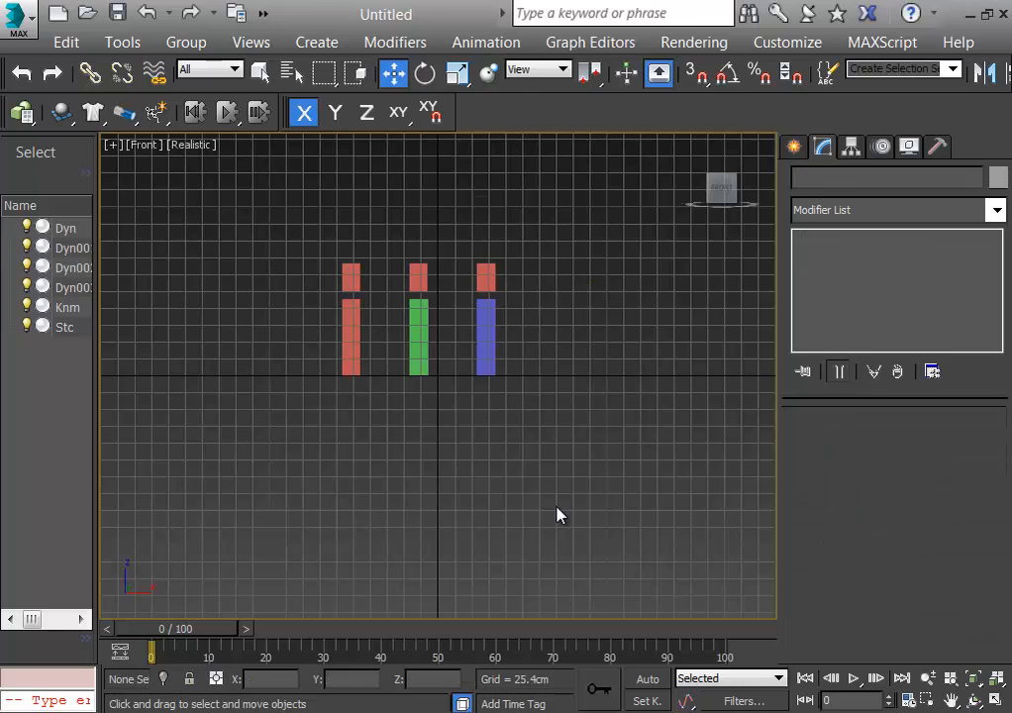
Step: Return to the Perspective home view with all boxes in frame, and run the MassFX simulation with the new short boxes
{"action": "key", "text": "p"}
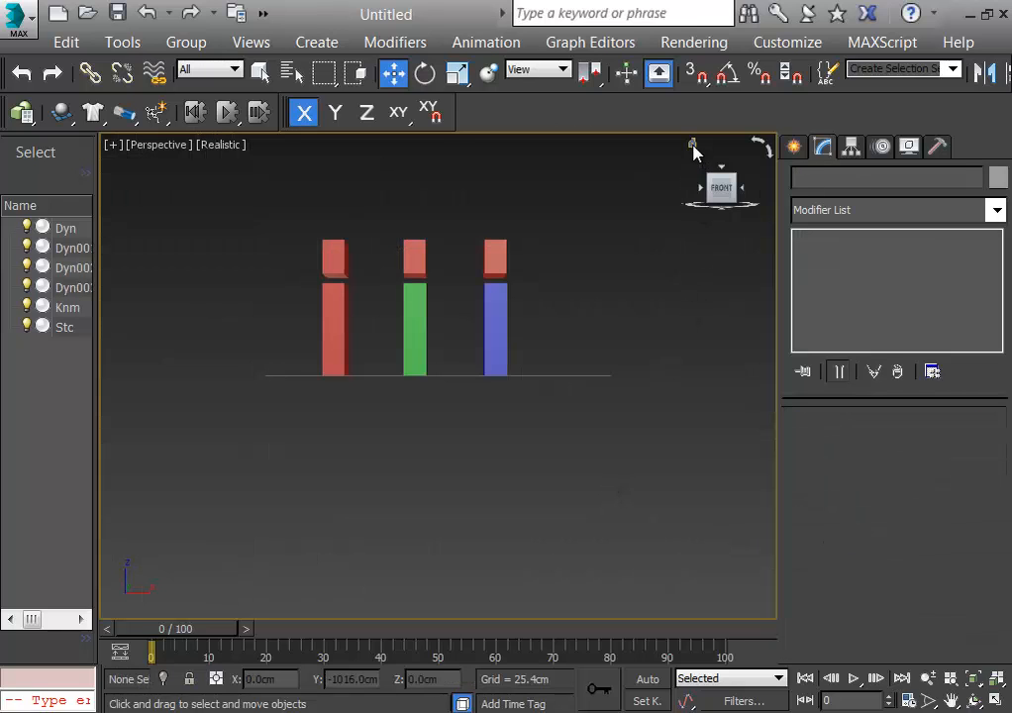
{"action": "left_click", "coordinate": [693, 146]}
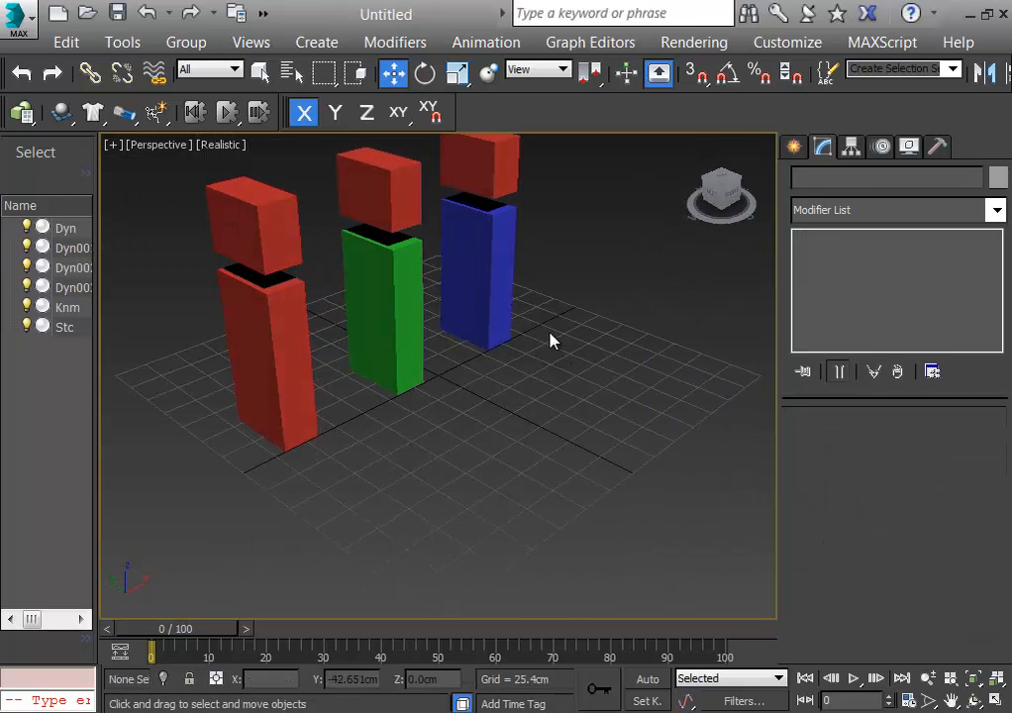
{"action": "middle_click_drag", "start_coordinate": [572, 331], "coordinate": [624, 415]}
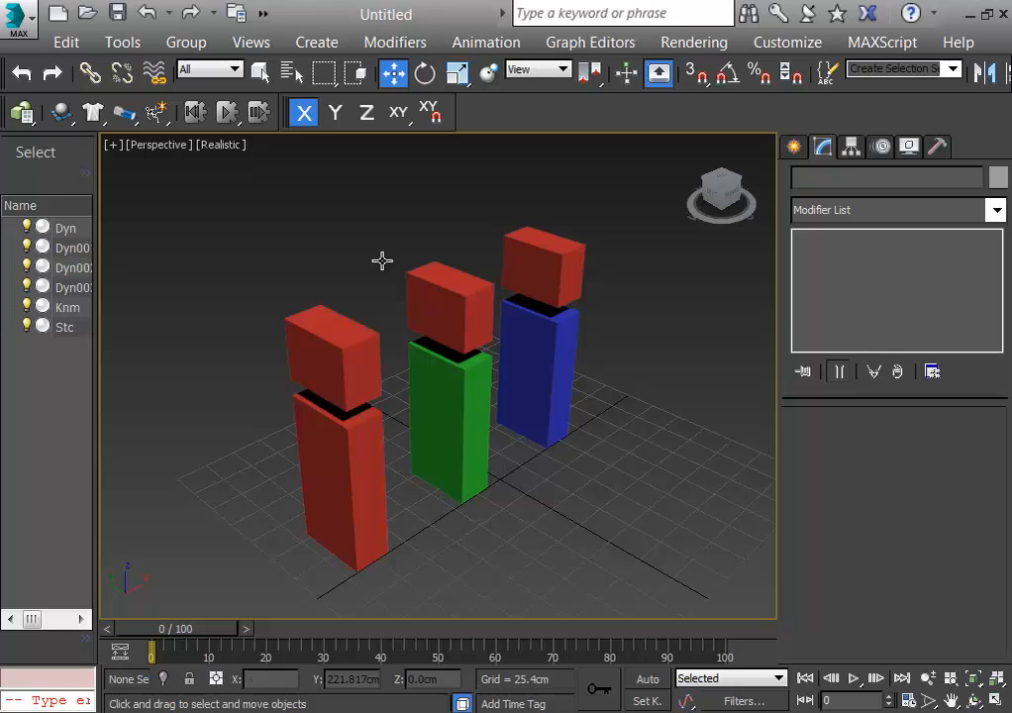
{"action": "left_click", "coordinate": [227, 114]}
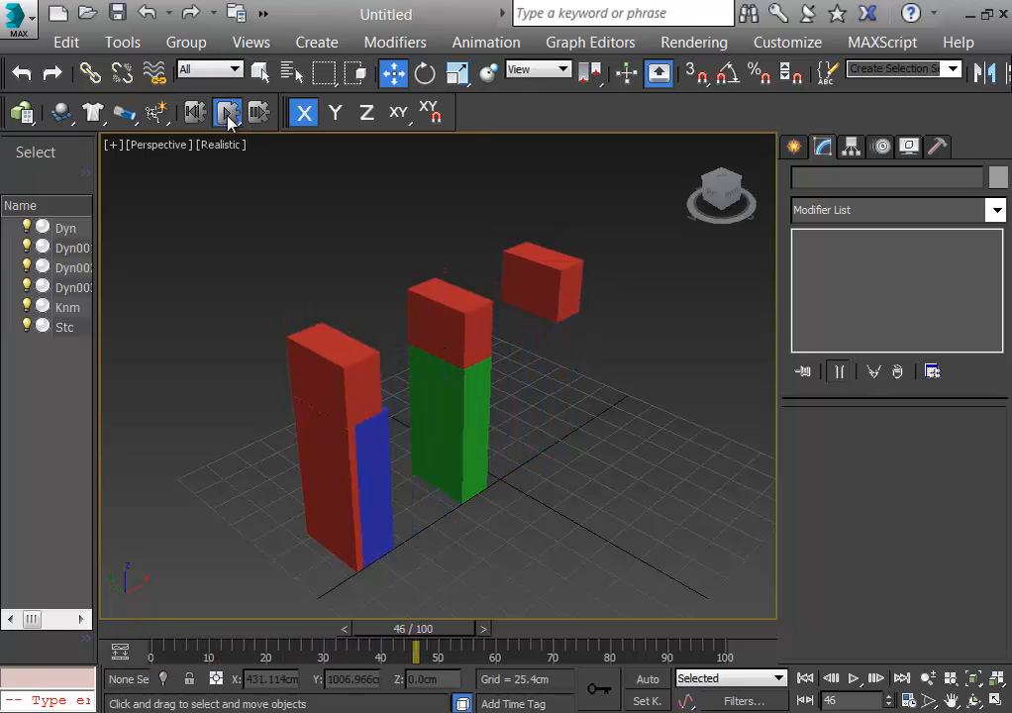